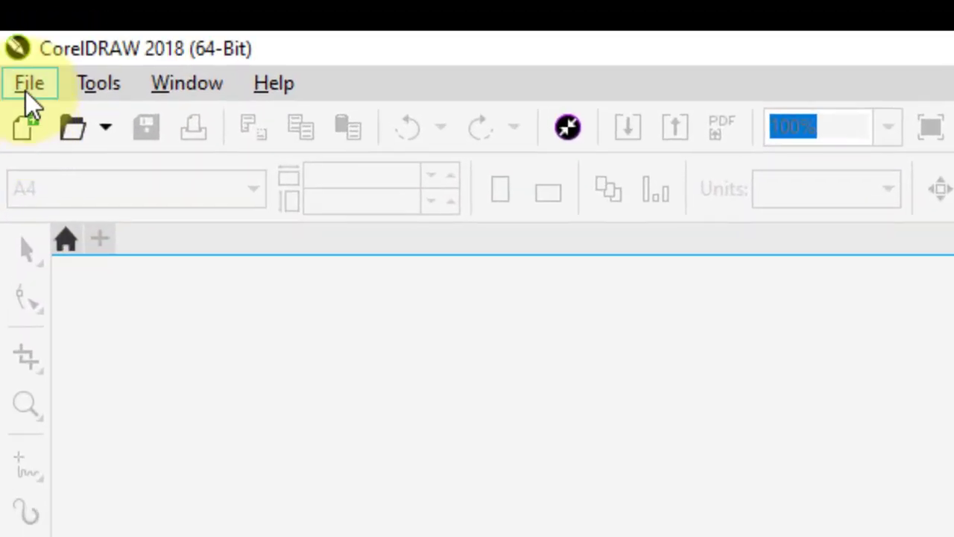
# Create a new one-page A4 portrait document in RGB colour mode at 300 dpi.
pyautogui.click(24, 91)
pyautogui.click(85, 131)
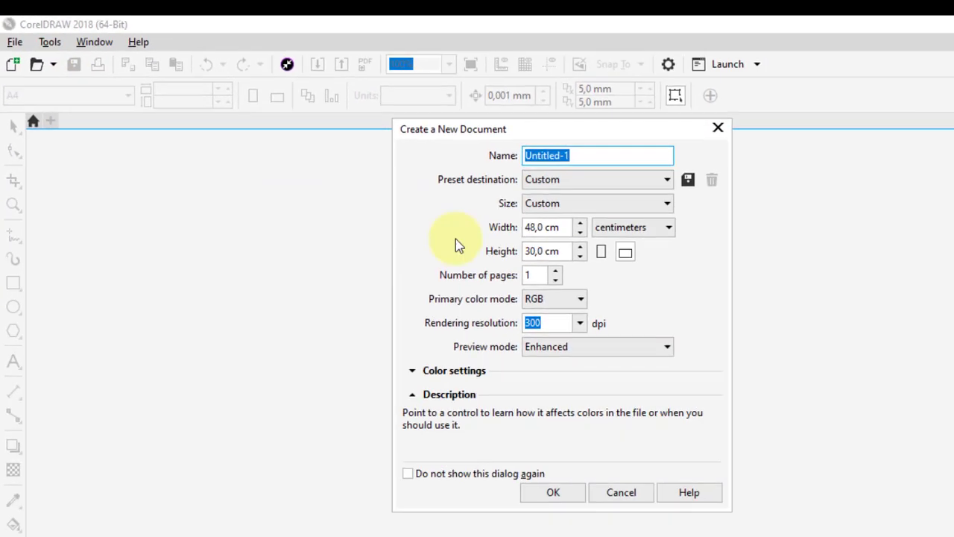
pyautogui.click(561, 200)
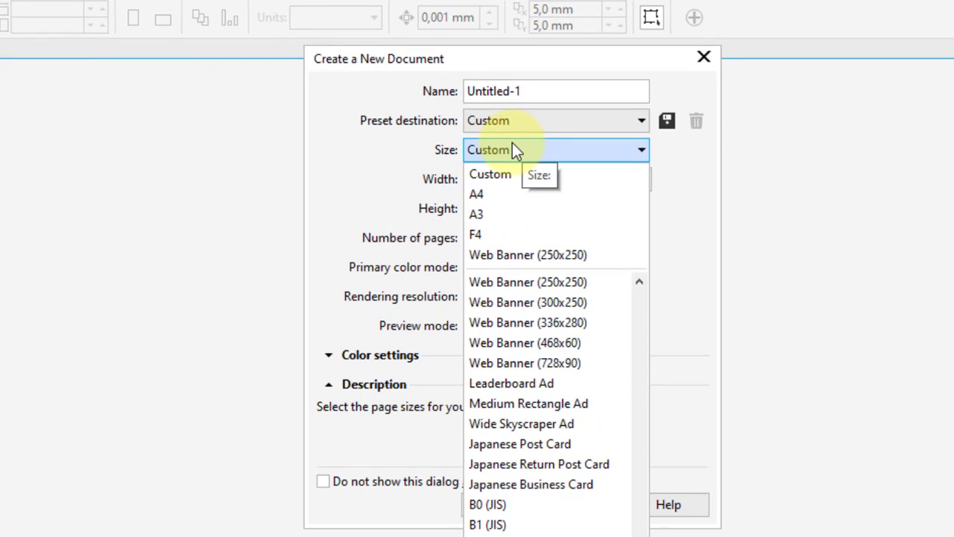
pyautogui.click(491, 195)
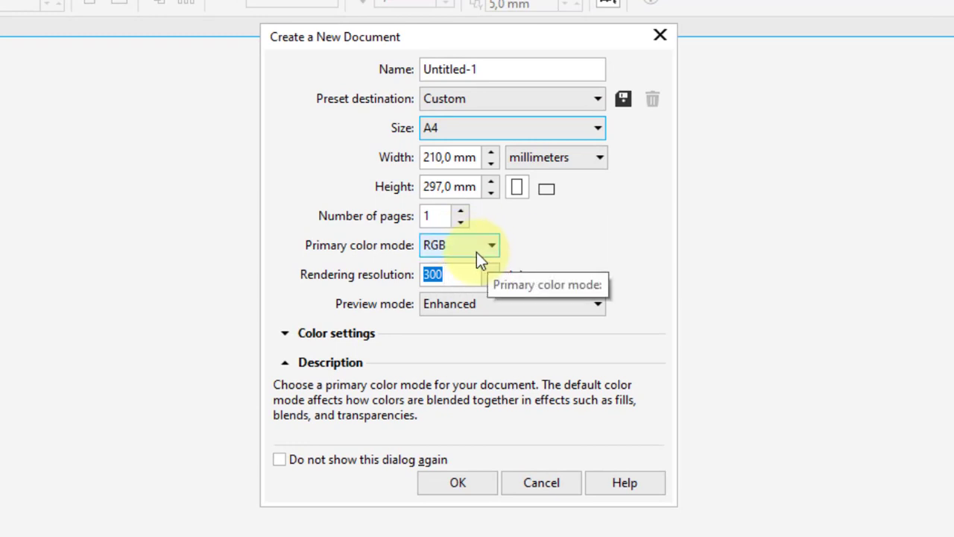
pyautogui.click(476, 249)
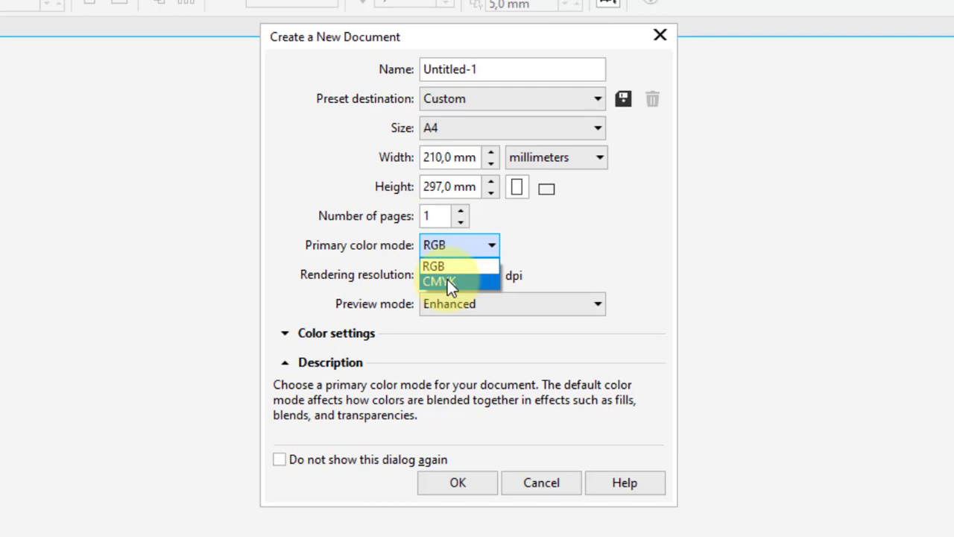
pyautogui.click(521, 248)
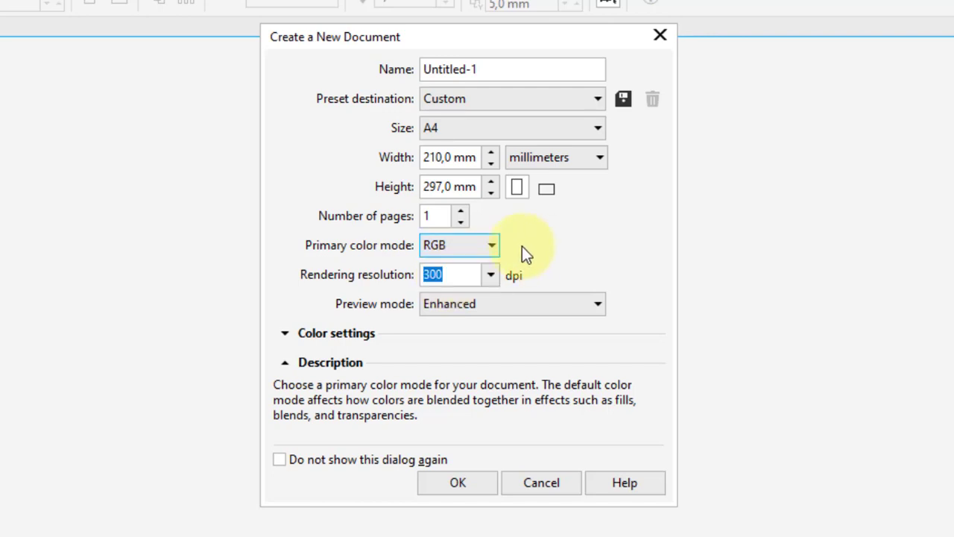
pyautogui.click(429, 246)
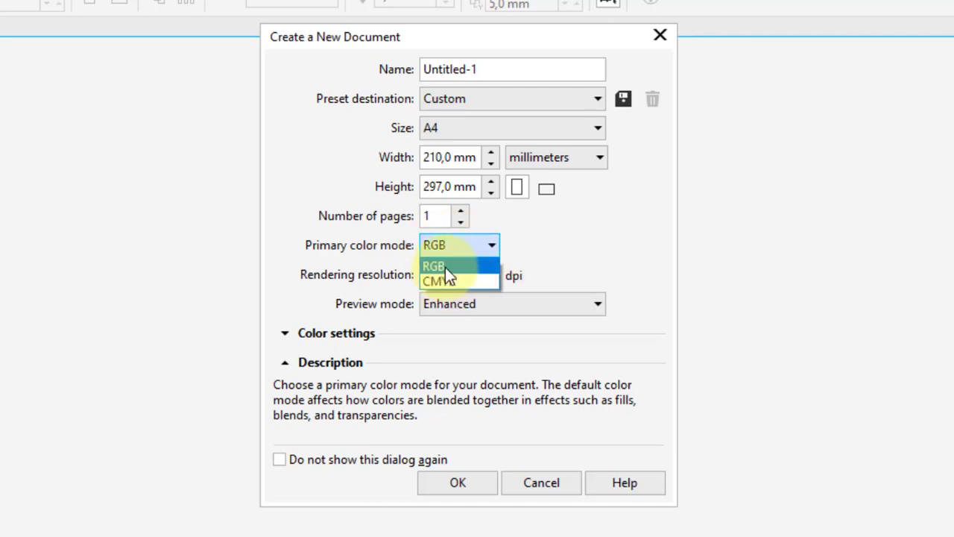
pyautogui.click(557, 233)
pyautogui.moveTo(306, 278)
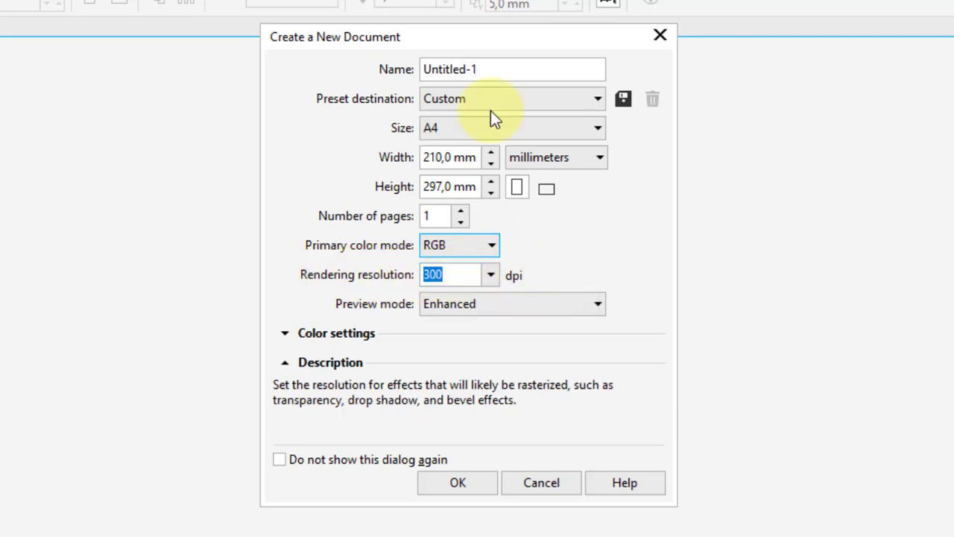
pyautogui.moveTo(498, 60)
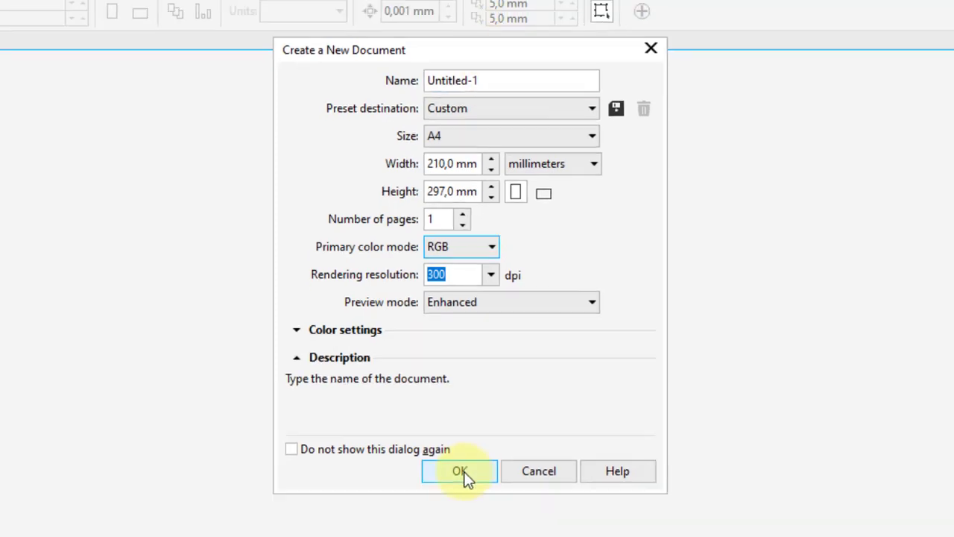
pyautogui.click(457, 482)
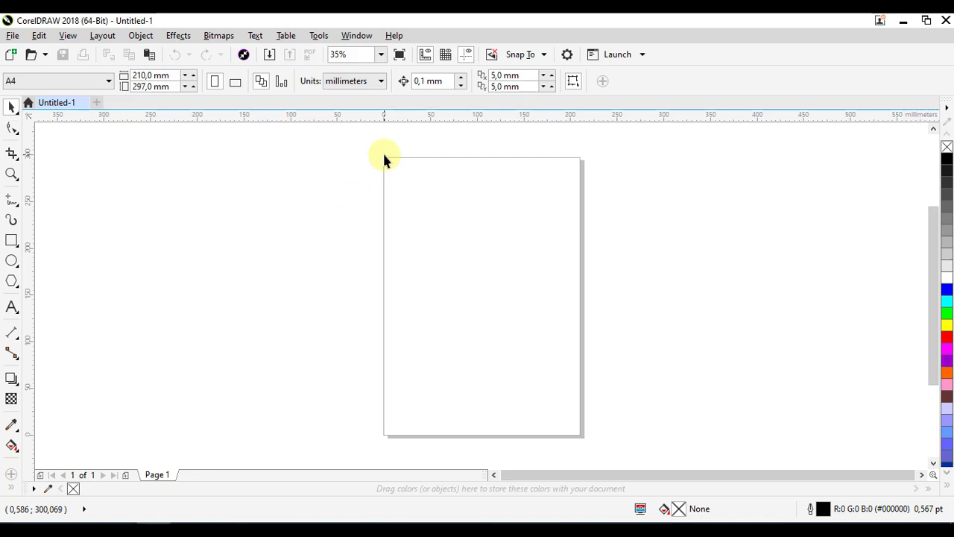
# Draw an ellipse about 32 by 39 mm near the page's upper-left corner with the Ellipse tool and delete it.
pyautogui.click(12, 260)
pyautogui.scroll(2, 440, 173)
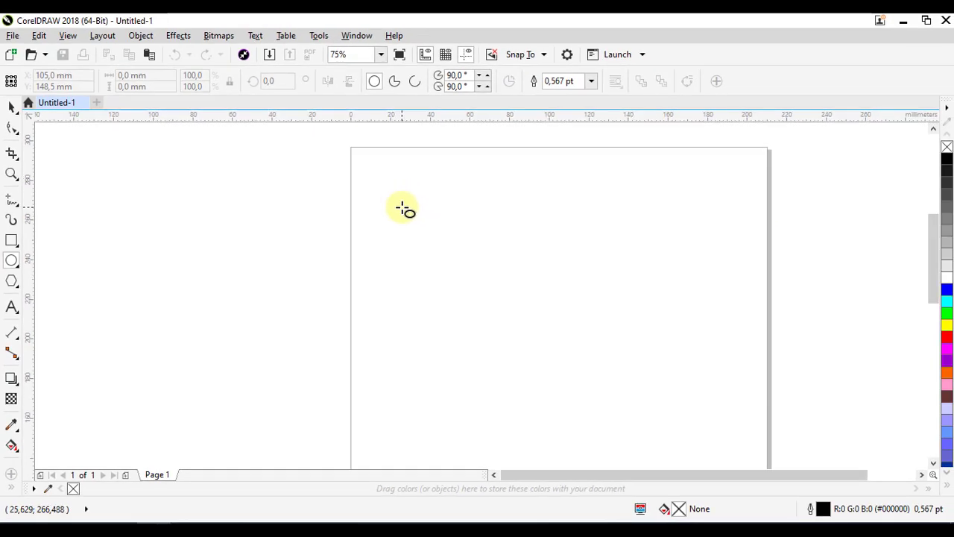
pyautogui.moveTo(388, 182); pyautogui.dragTo(456, 262)
pyautogui.press('ctrl')
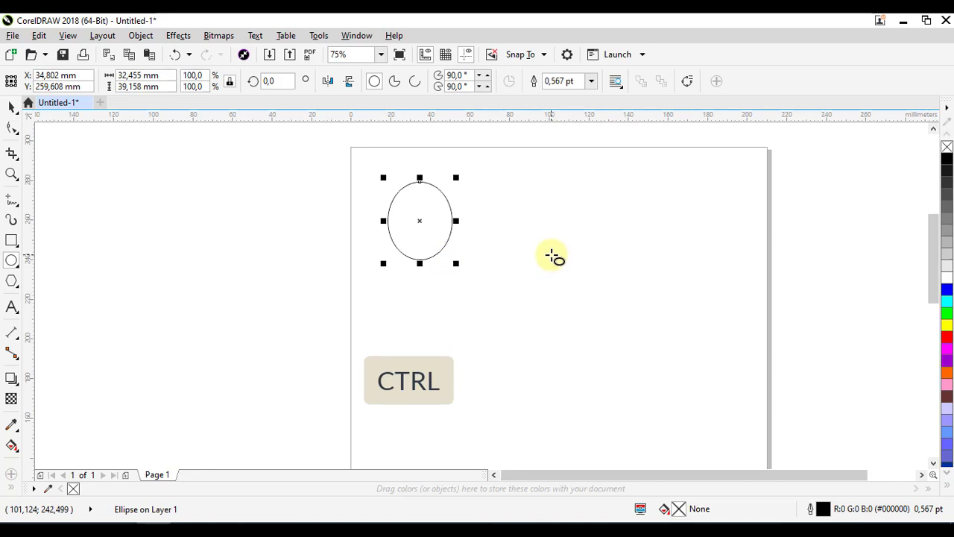
pyautogui.press('Delete')
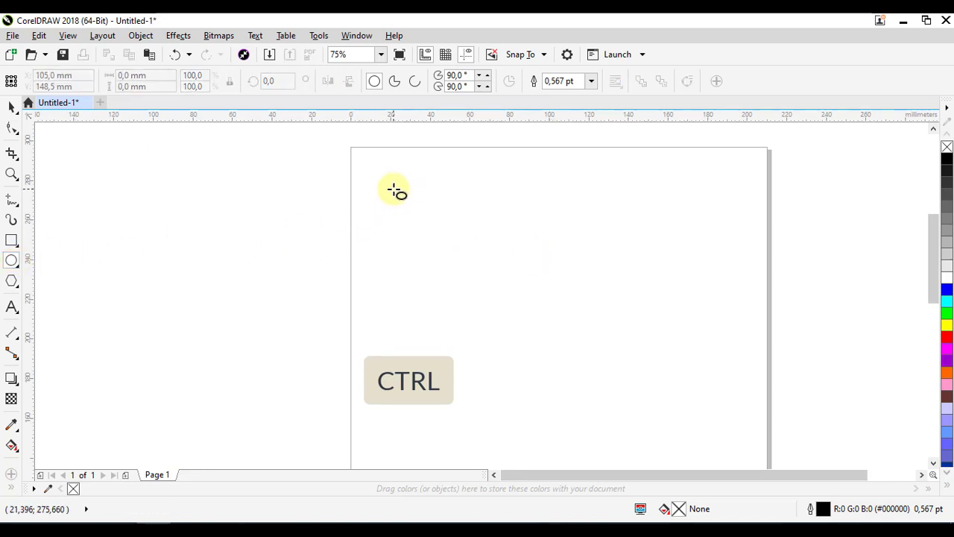
# Draw a perfect circle about 38.8 mm in diameter near the page's upper-left corner.
pyautogui.moveTo(388, 180); pyautogui.dragTo(465, 221)
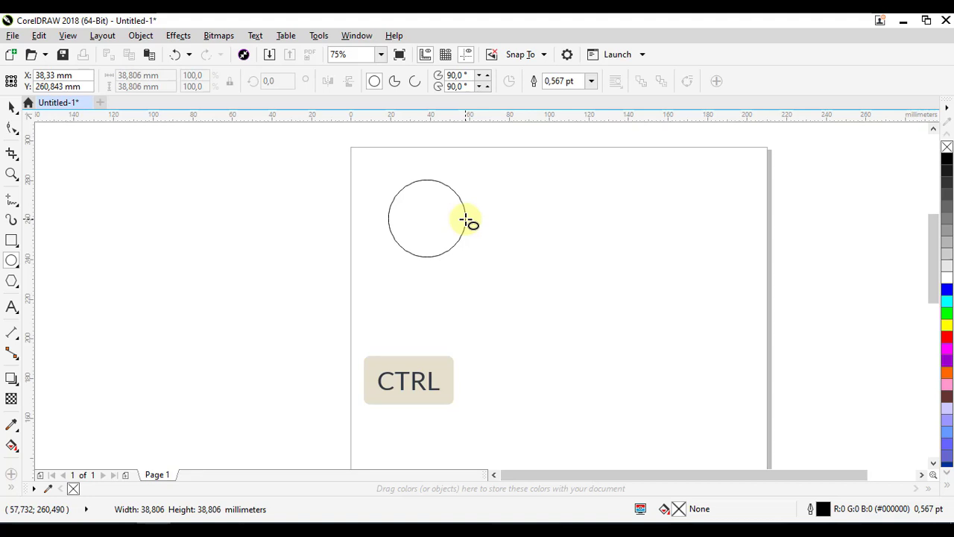
pyautogui.moveTo(465, 221); pyautogui.dragTo(468, 219)
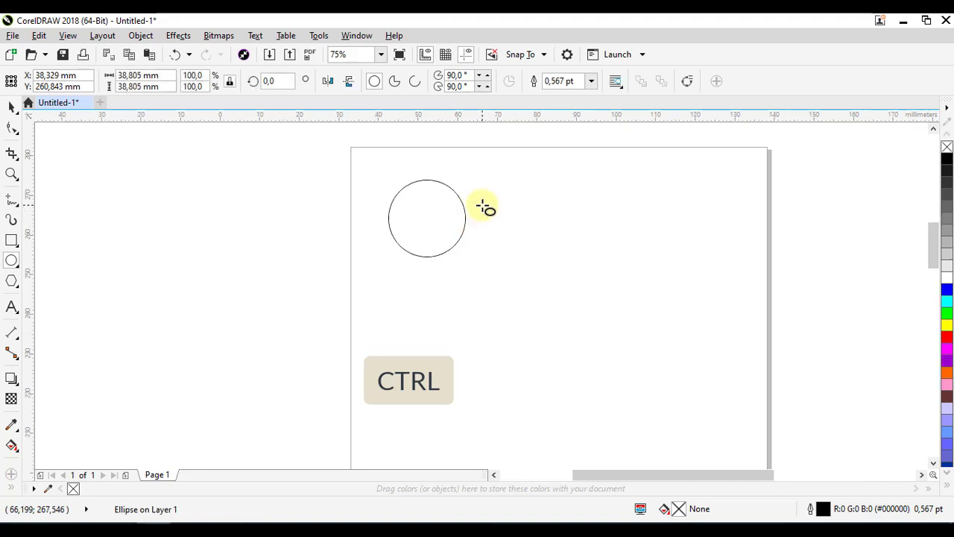
pyautogui.scroll(2, 486, 208)
pyautogui.click(11, 107)
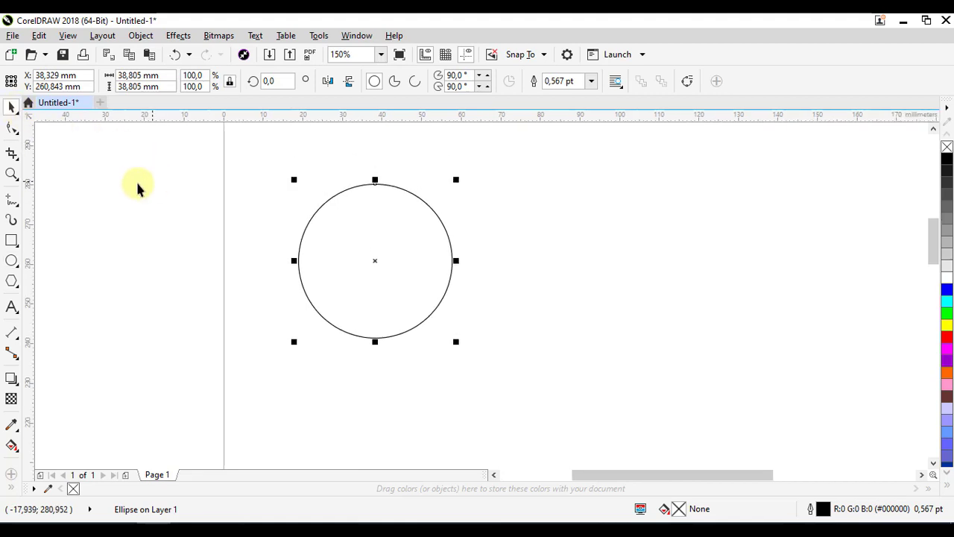
pyautogui.click(12, 174)
pyautogui.moveTo(264, 173); pyautogui.dragTo(495, 363)
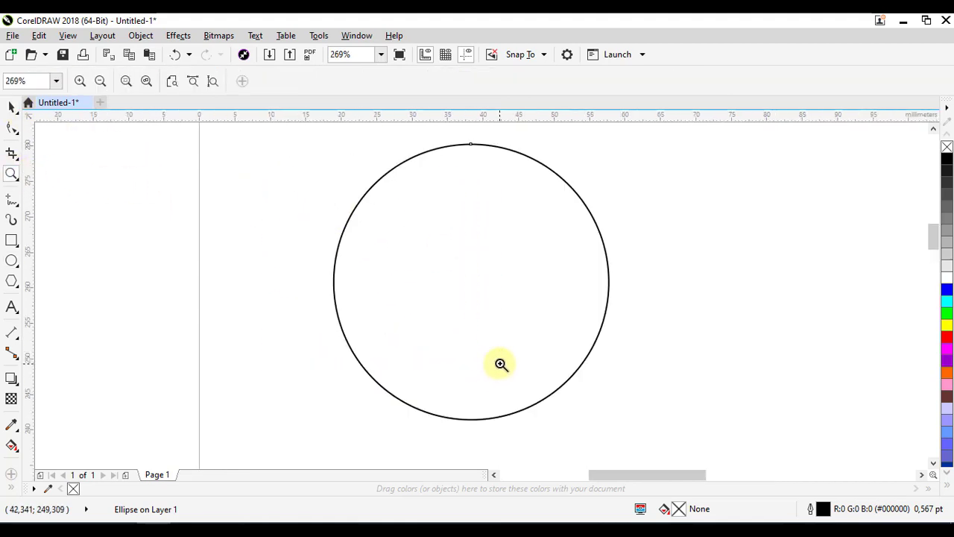
pyautogui.click(11, 107)
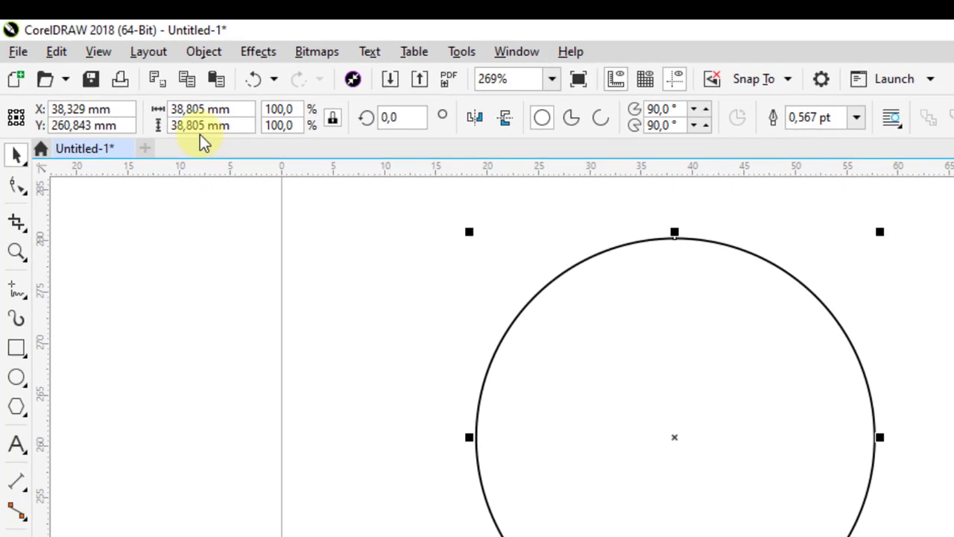
# Set the circle's outline width to 1.5 pt.
pyautogui.click(664, 331)
pyautogui.click(724, 323)
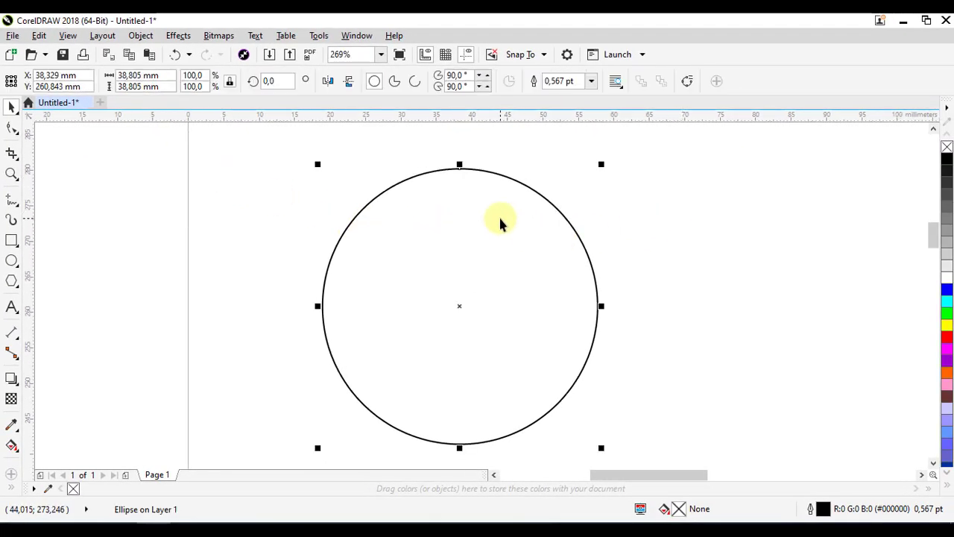
pyautogui.click(666, 158)
pyautogui.click(538, 194)
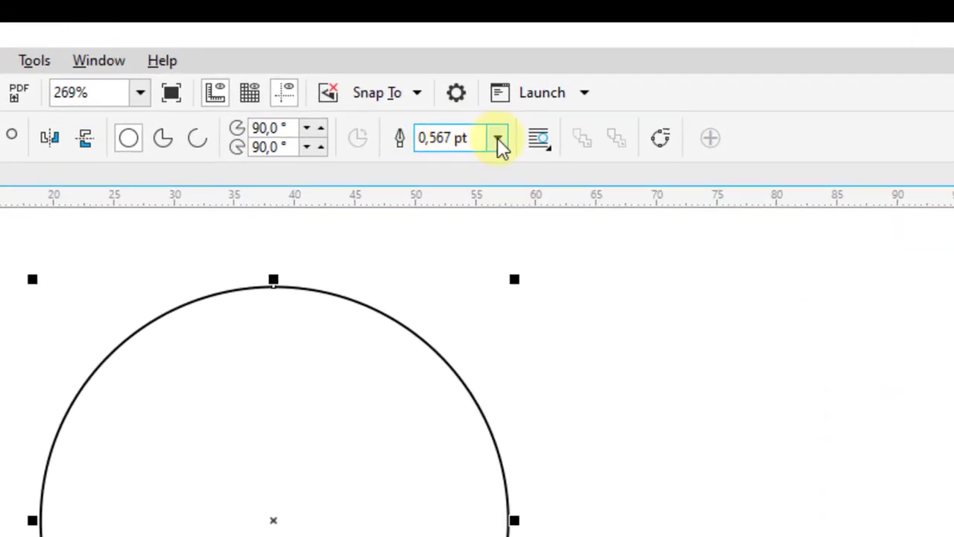
pyautogui.click(497, 138)
pyautogui.click(474, 232)
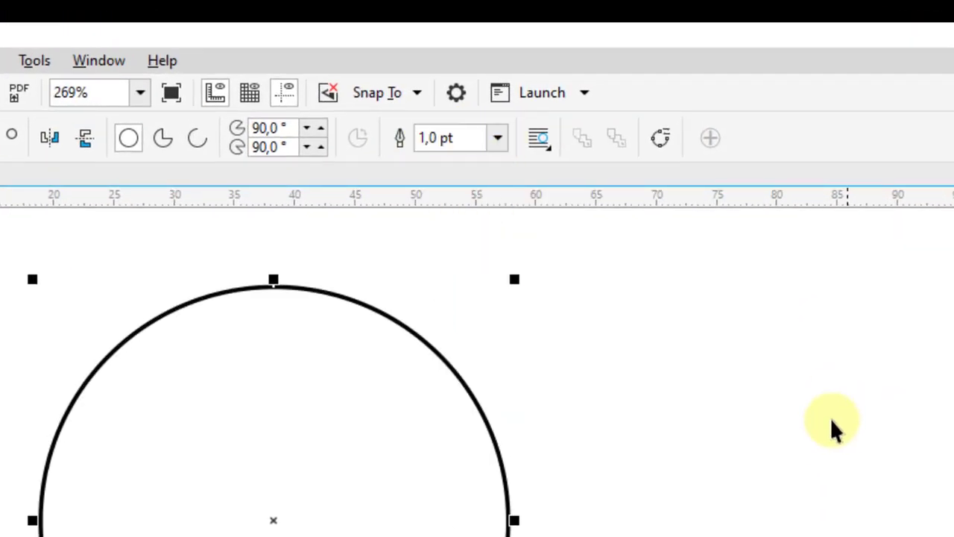
pyautogui.click(497, 138)
pyautogui.click(465, 253)
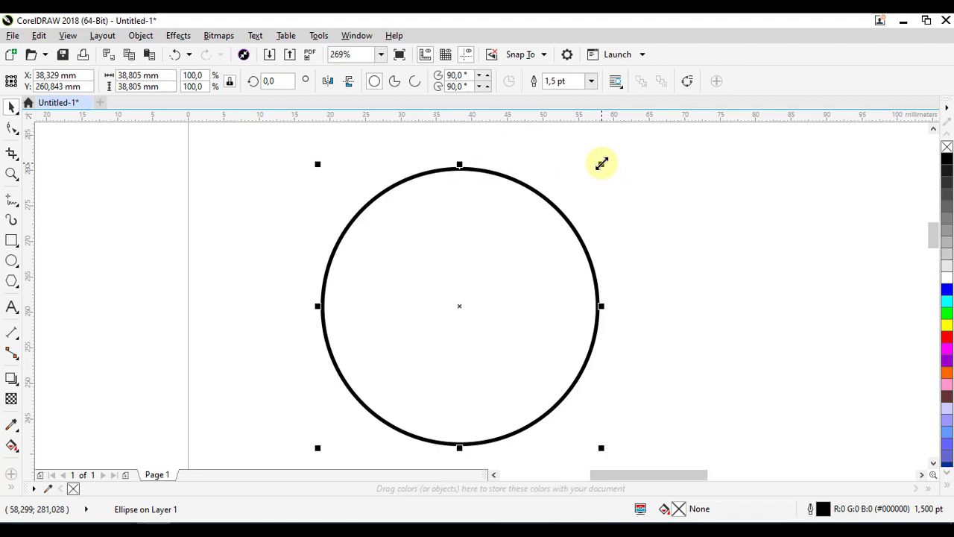
# Make a smaller concentric copy of the circle, scaled about its centre to about 36.8 mm, keeping the original.
pyautogui.moveTo(602, 164); pyautogui.dragTo(605, 170)
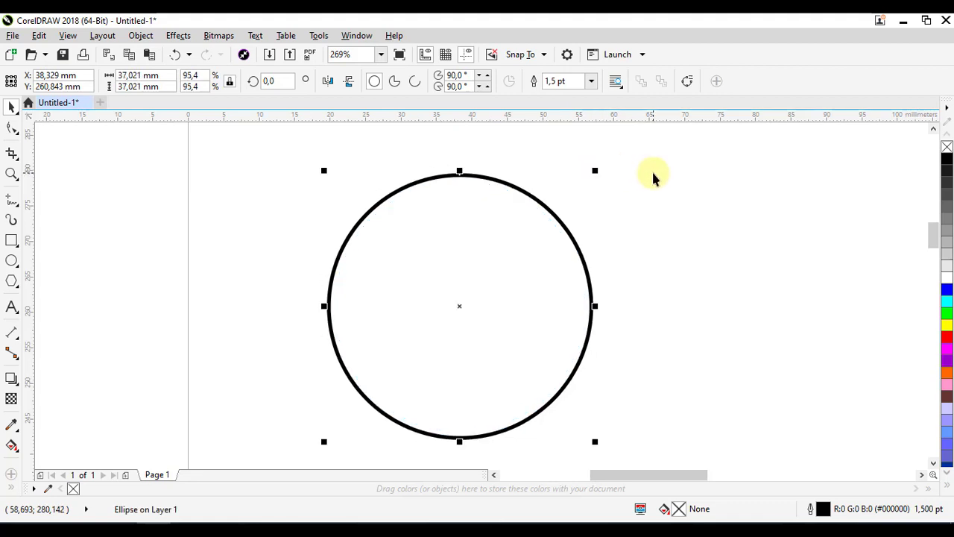
pyautogui.hotkey('ctrl', 'z')
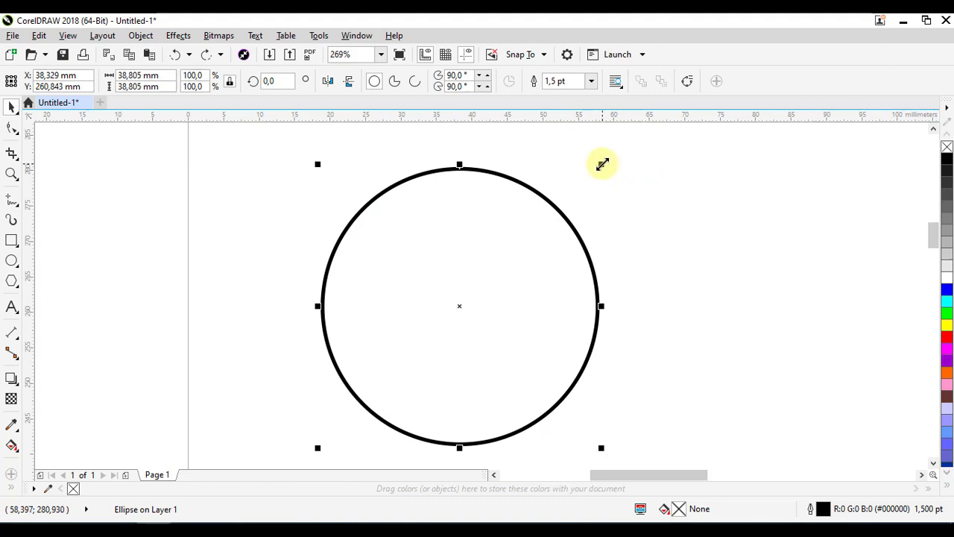
pyautogui.moveTo(602, 164); pyautogui.dragTo(603, 164)
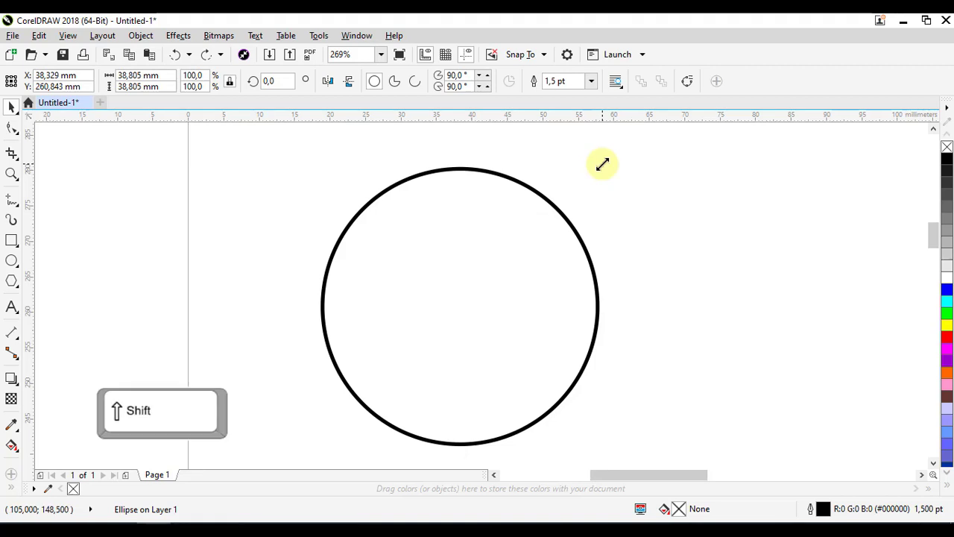
pyautogui.moveTo(602, 164); pyautogui.dragTo(600, 172)
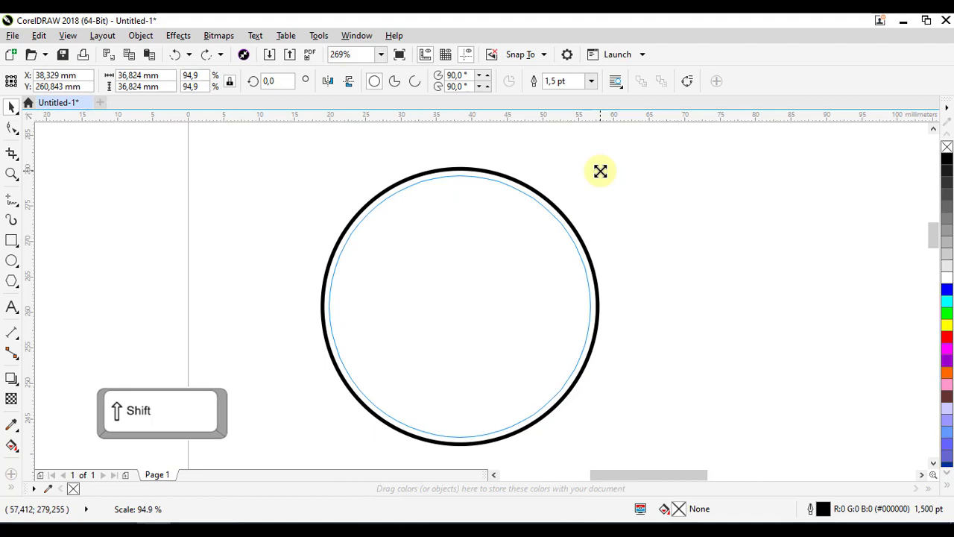
pyautogui.moveTo(600, 176); pyautogui.dragTo(600, 165)
pyautogui.rightClick(600, 165)
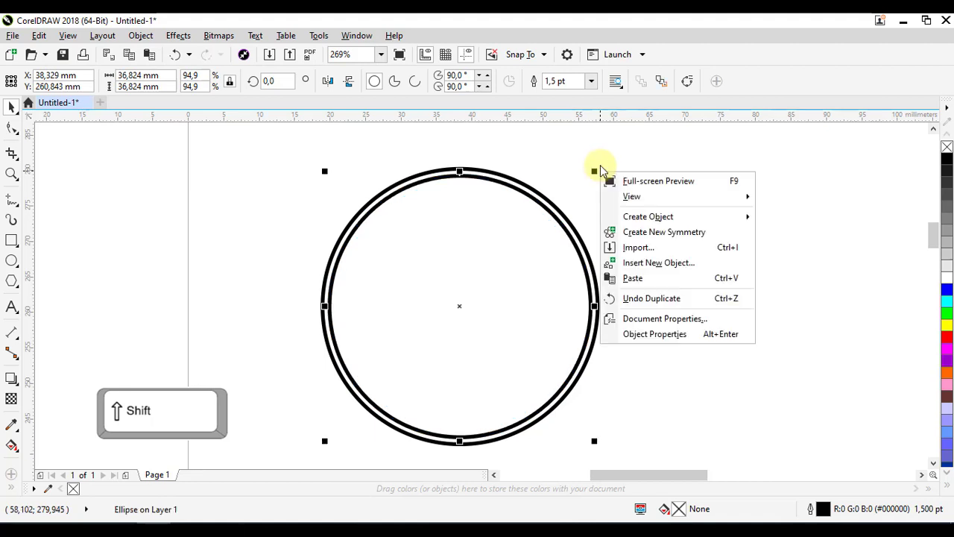
pyautogui.press('Escape')
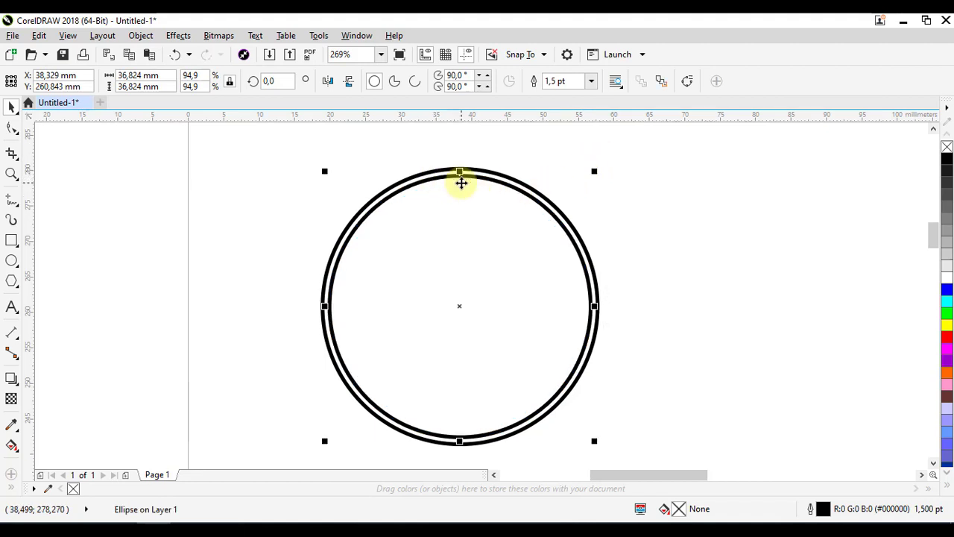
# Set the inner circle's outline width to 1.0 pt and deselect it.
pyautogui.scroll(1, 464, 176)
pyautogui.scroll(-1, 471, 173)
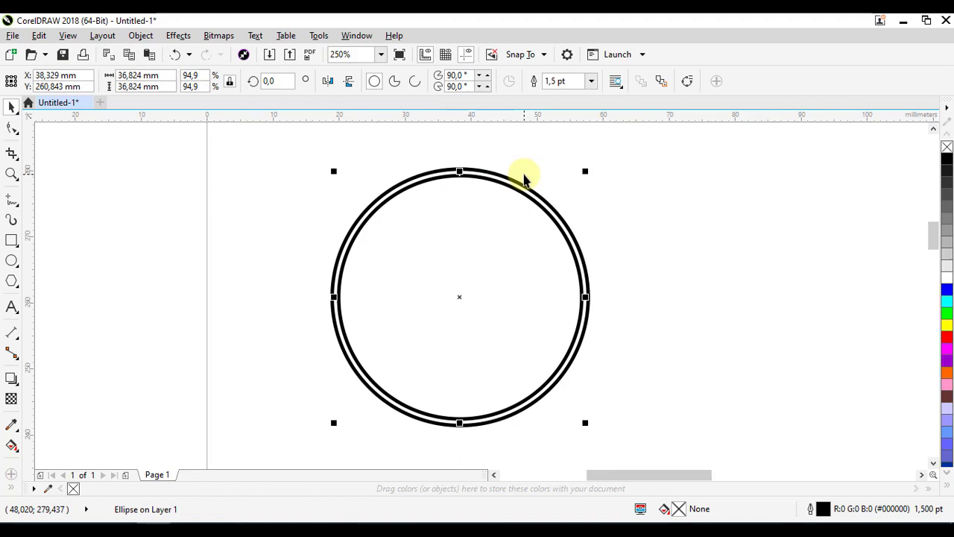
pyautogui.scroll(2, 553, 167)
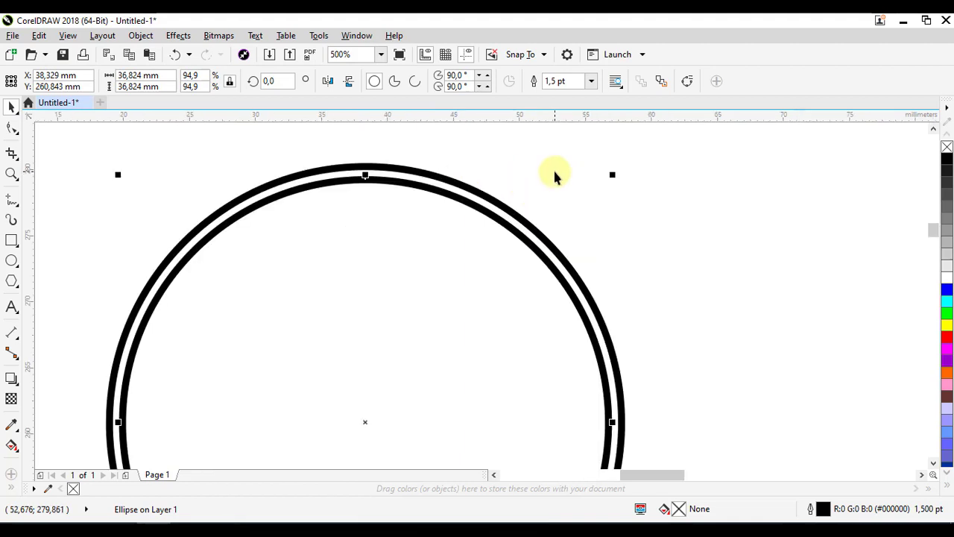
pyautogui.scroll(-2, 490, 199)
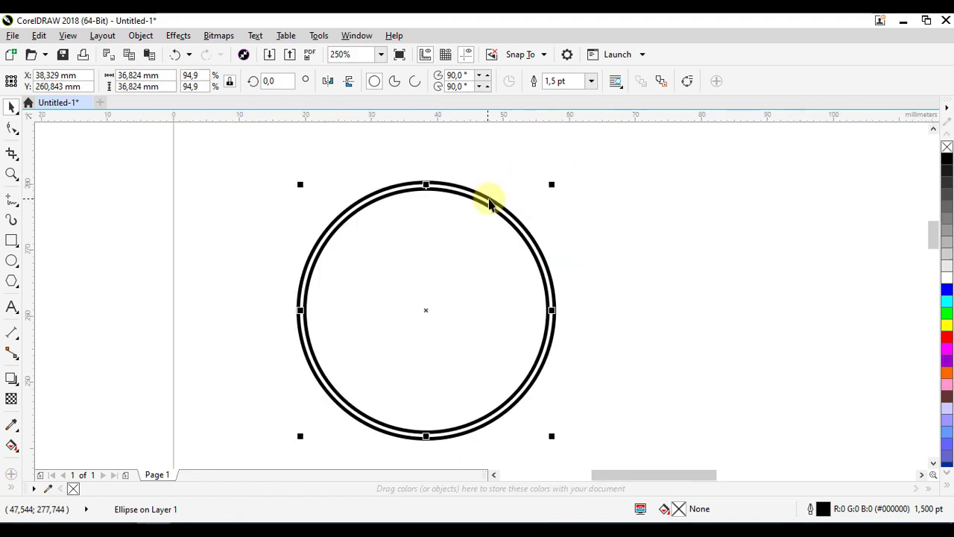
pyautogui.click(592, 82)
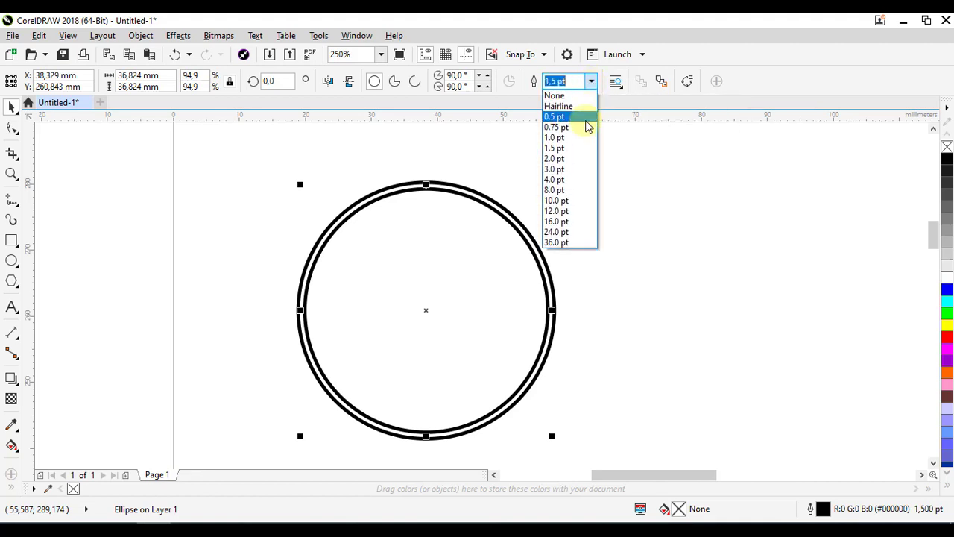
pyautogui.click(564, 138)
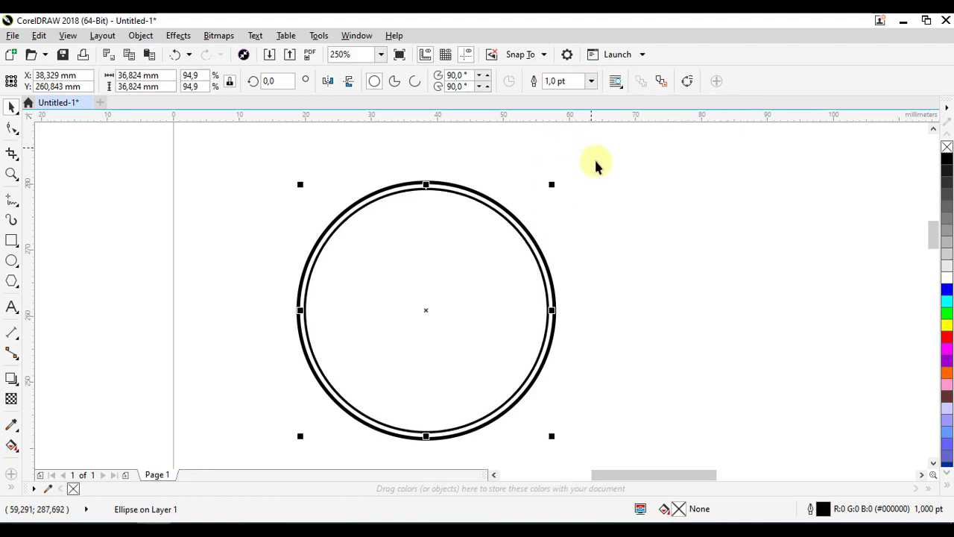
pyautogui.click(567, 175)
pyautogui.scroll(-2, 552, 187)
pyautogui.scroll(2, 530, 187)
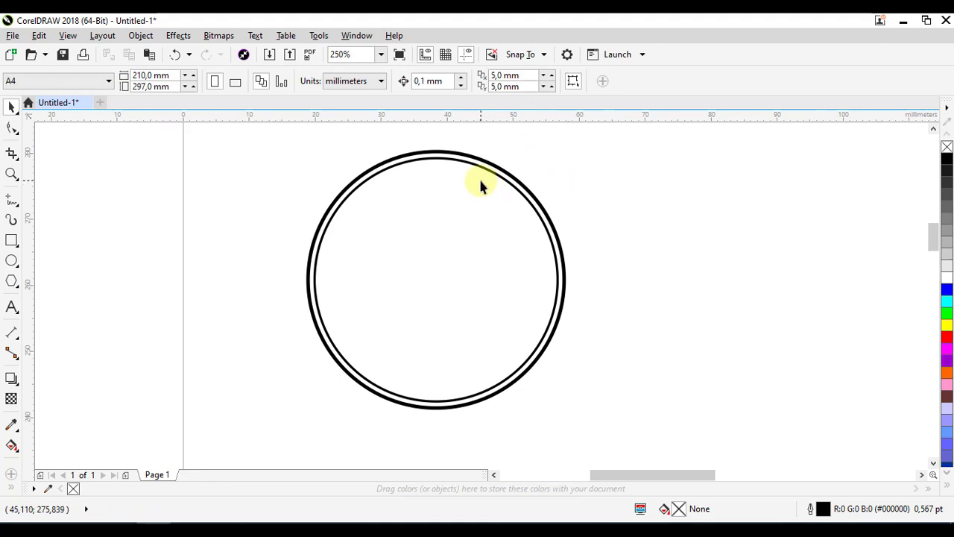
# Make a third concentric circle about 26.8 mm in diameter by copying the inner circle scaled about its centre.
pyautogui.click(483, 167)
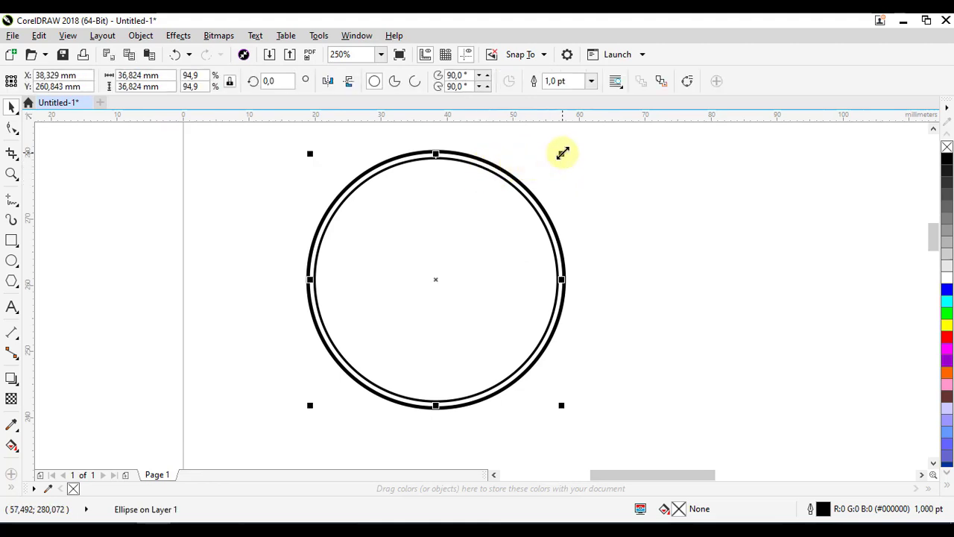
pyautogui.moveTo(562, 153); pyautogui.dragTo(545, 186)
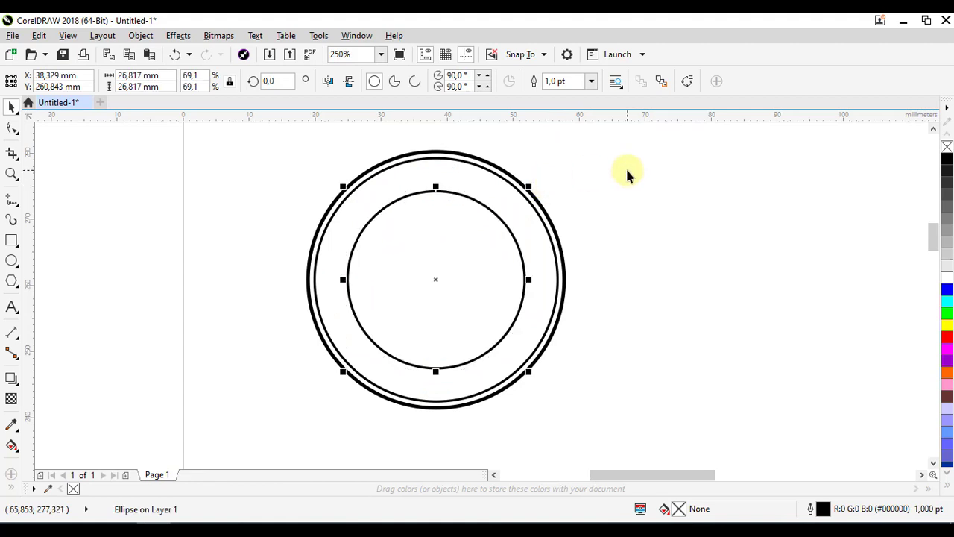
pyautogui.click(464, 187)
pyautogui.click(452, 195)
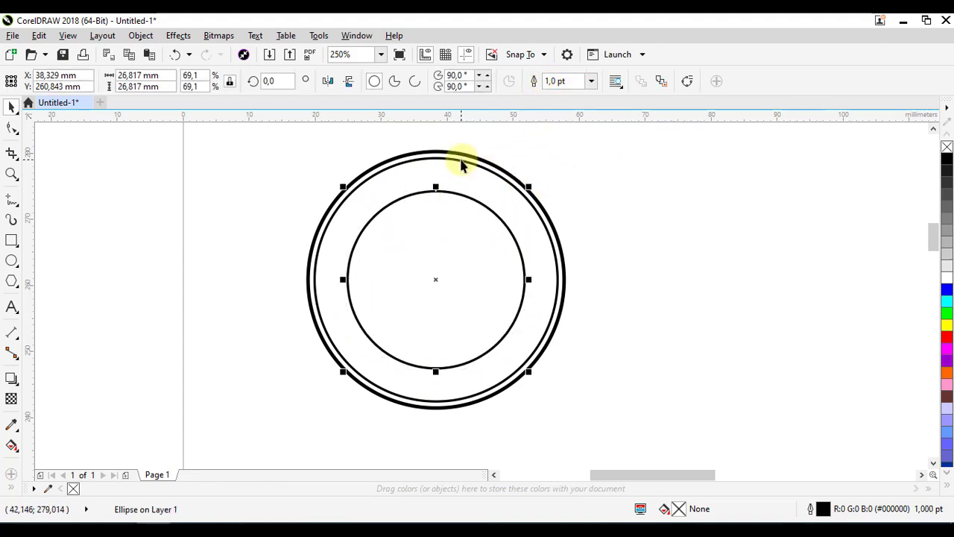
pyautogui.scroll(2, 460, 166)
pyautogui.click(597, 157)
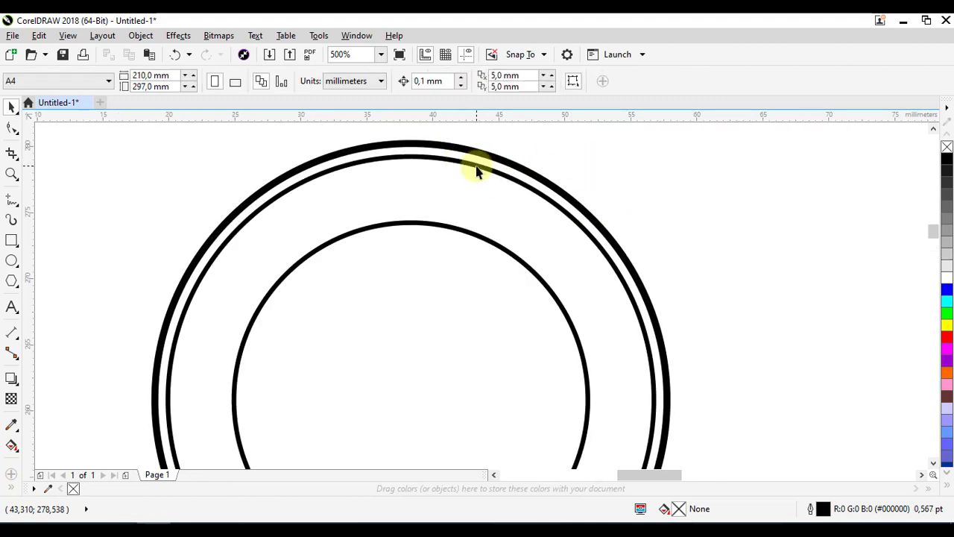
pyautogui.click(558, 179)
pyautogui.scroll(-2, 558, 179)
pyautogui.click(559, 149)
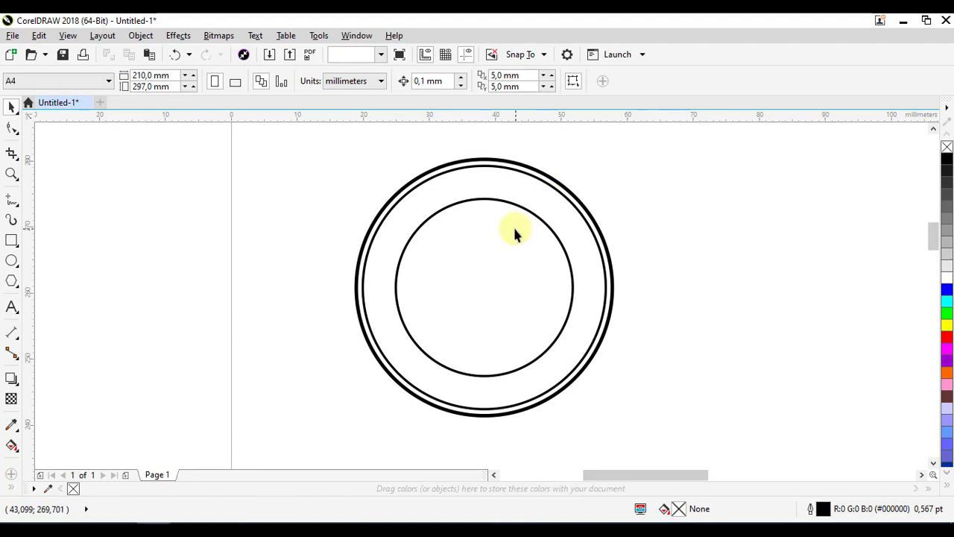
# Start an artistic text object above the circles and set its font size to 8 pt.
pyautogui.click(410, 237)
pyautogui.click(11, 307)
pyautogui.scroll(1, 320, 258)
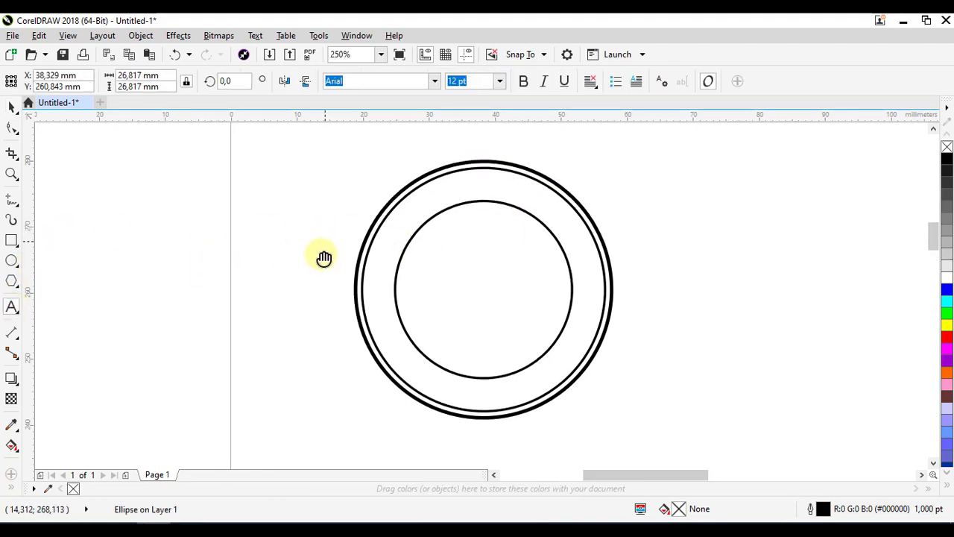
pyautogui.click(340, 185)
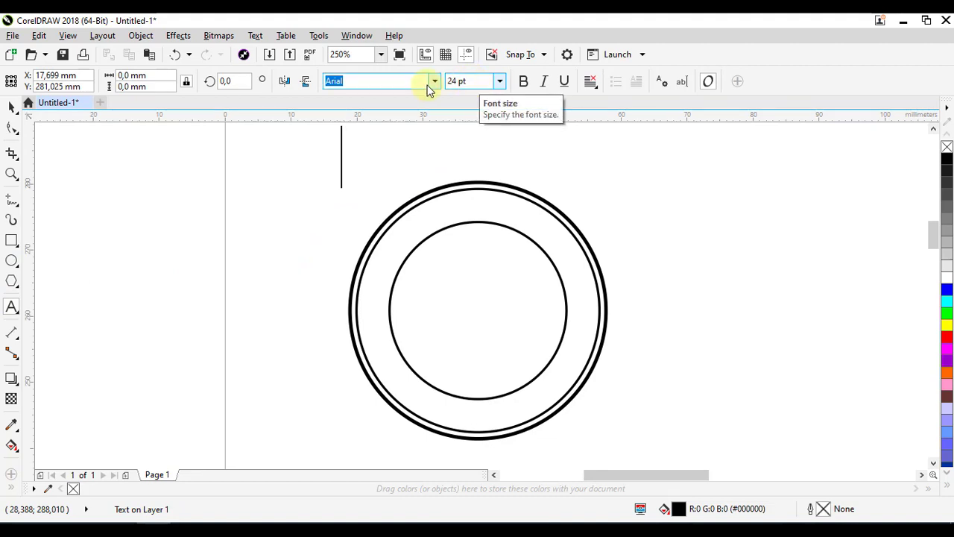
pyautogui.moveTo(455, 81); pyautogui.dragTo(422, 80)
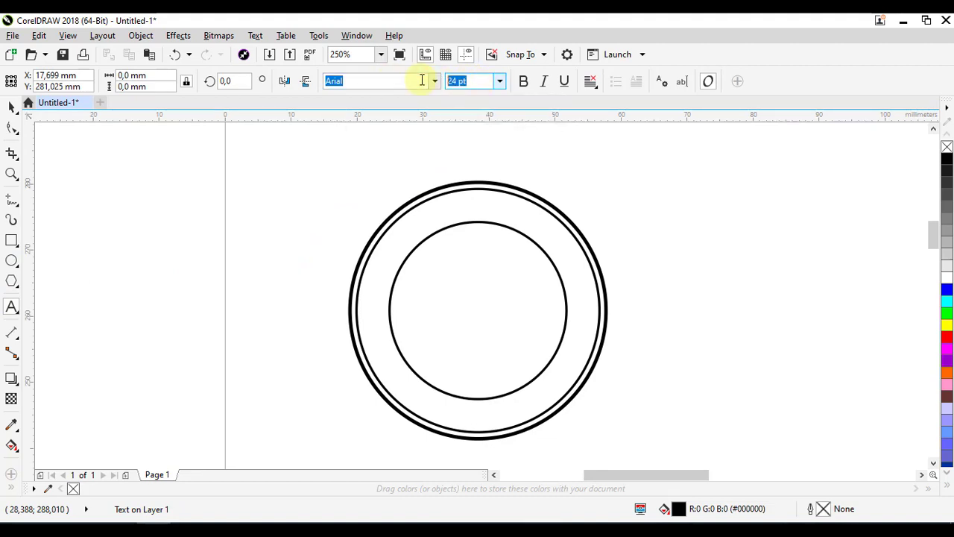
pyautogui.write('8')
pyautogui.press('Return')
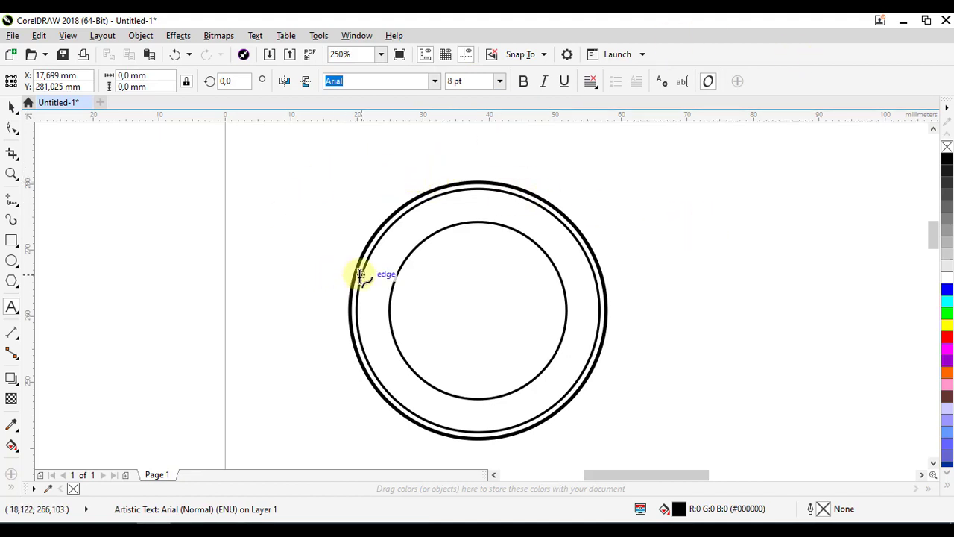
# Enter the text DESA BAHAGIA in capitals and finish editing with the text object selected.
pyautogui.write('de')
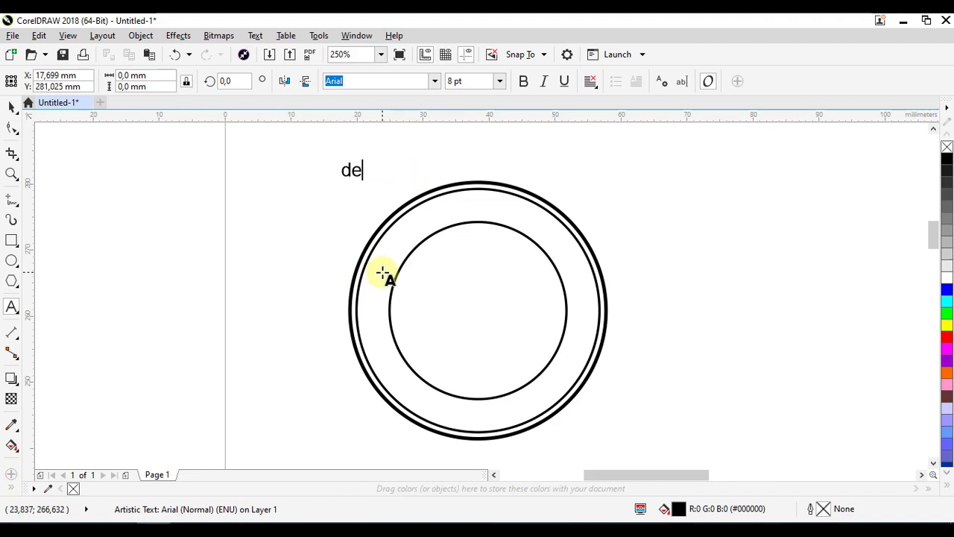
pyautogui.press('BackSpace')
pyautogui.press('BackSpace')
pyautogui.write('DESA BAHA')
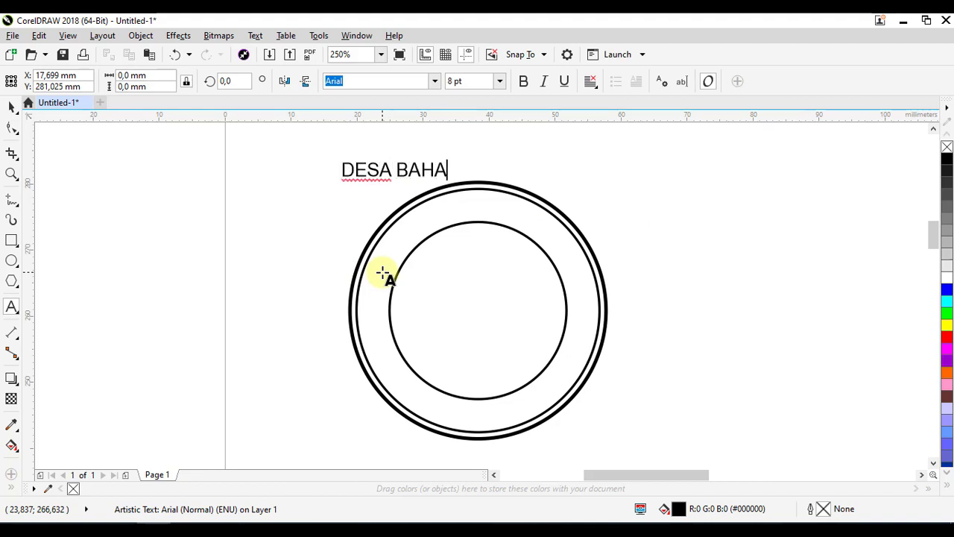
pyautogui.write('GIA')
pyautogui.press('Escape')
pyautogui.click(11, 107)
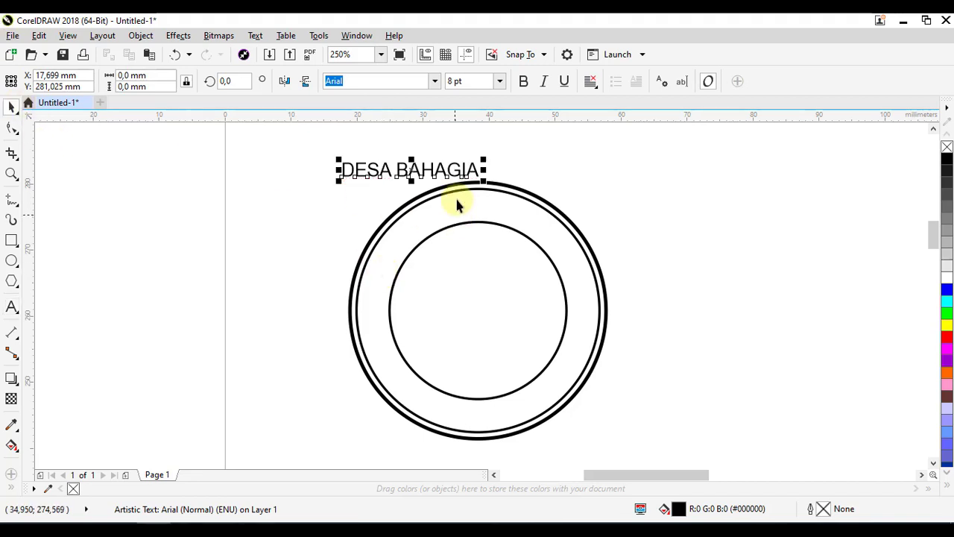
# Move the DESA BAHAGIA text into the empty area to the right of the circles.
pyautogui.moveTo(579, 182); pyautogui.dragTo(501, 186)
pyautogui.moveTo(321, 179); pyautogui.dragTo(393, 174)
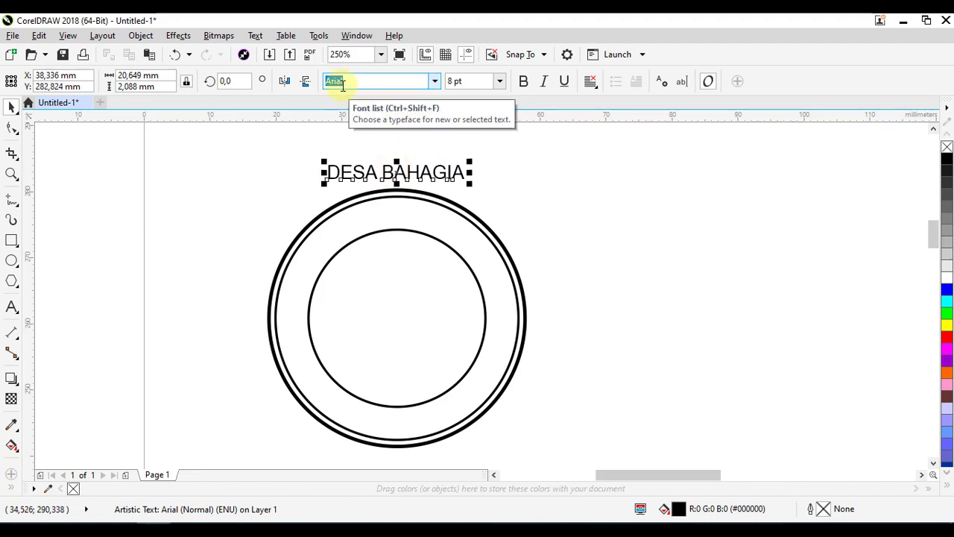
pyautogui.moveTo(512, 183); pyautogui.dragTo(517, 186)
pyautogui.moveTo(400, 175); pyautogui.dragTo(614, 313)
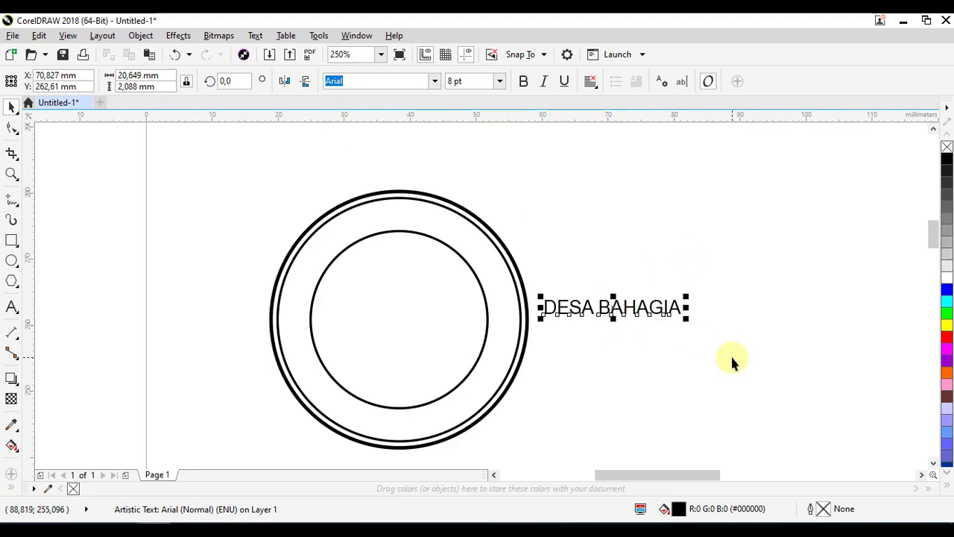
# Add a second line reading KABUPATEN TAPANULI SELATAN below DESA BAHAGIA in the same text object.
pyautogui.press('F8')
pyautogui.press('Return')
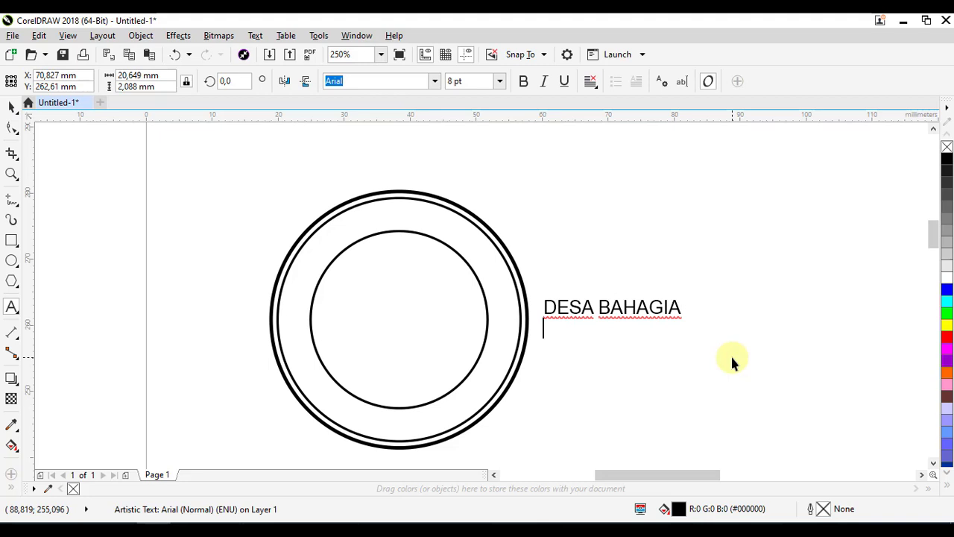
pyautogui.write('KABU')
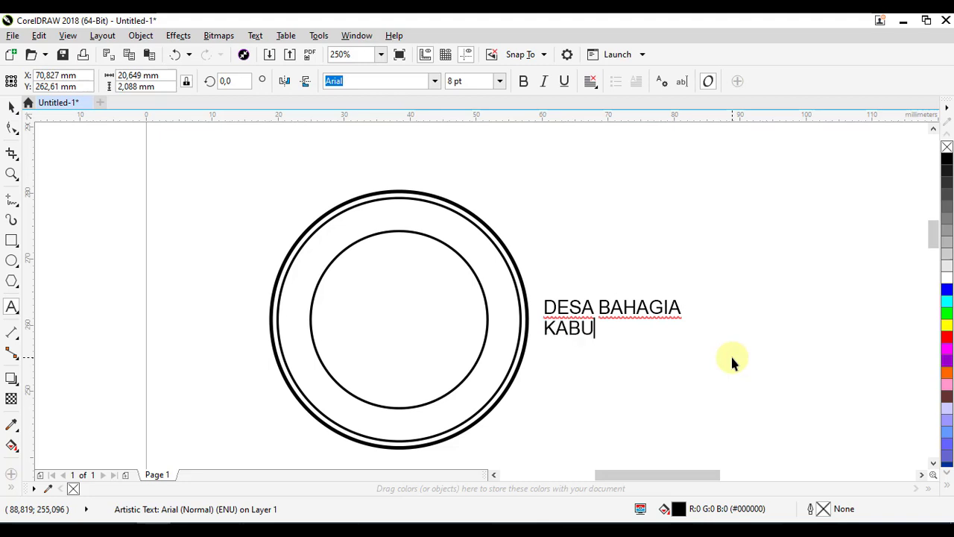
pyautogui.write('PATEN TAP')
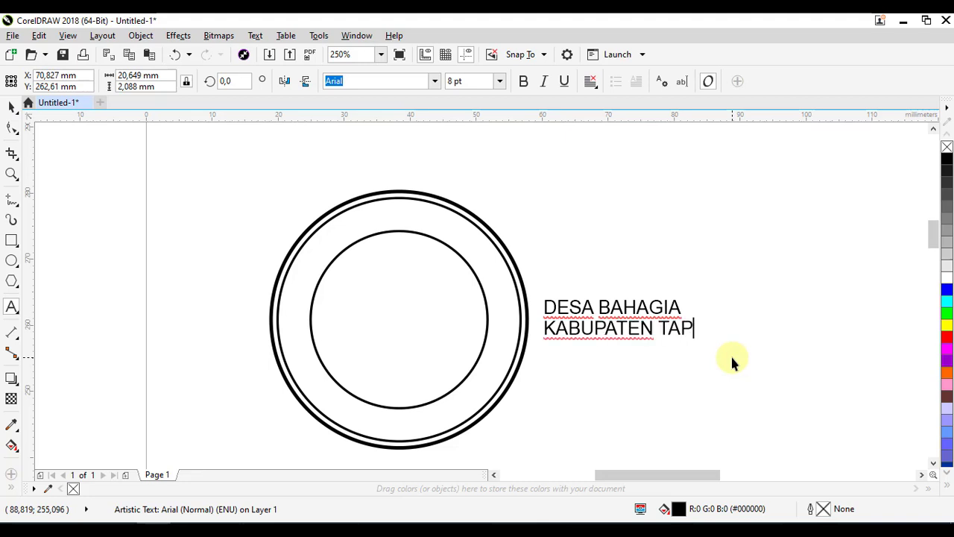
pyautogui.write('ANULI SELATA')
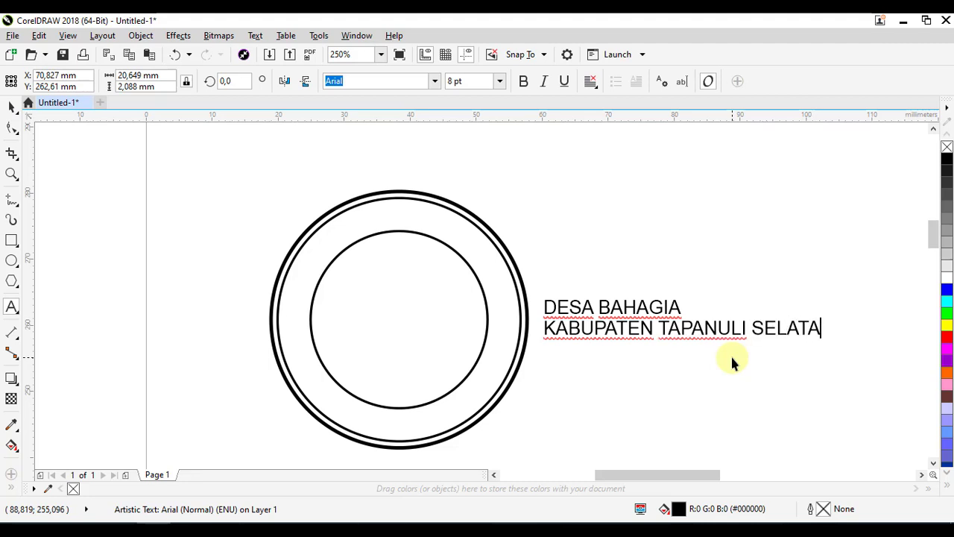
pyautogui.write('N')
# Add a third line reading KECAMATAN BATANGTORU to the same text object.
pyautogui.press('Return')
pyautogui.write('KE')
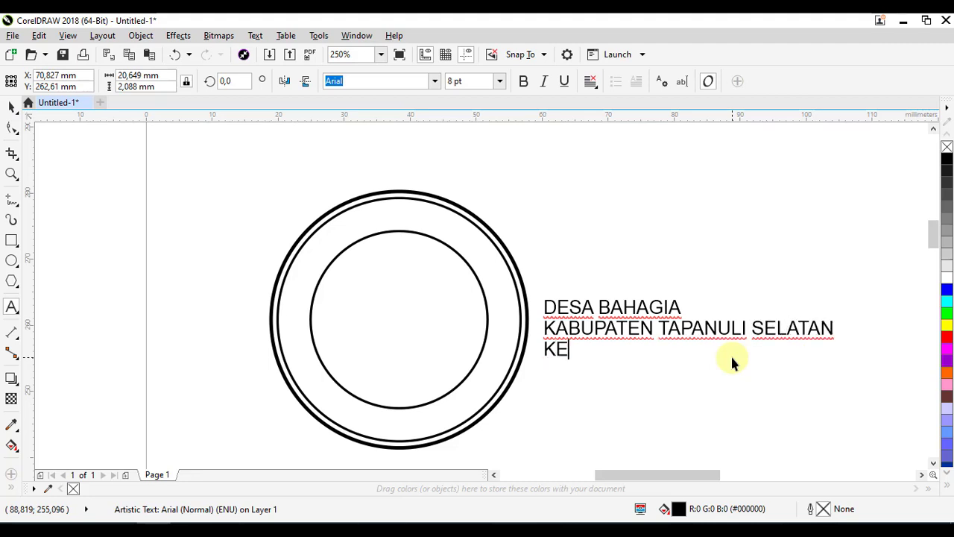
pyautogui.press('BackSpace')
pyautogui.write('ECAMATAN')
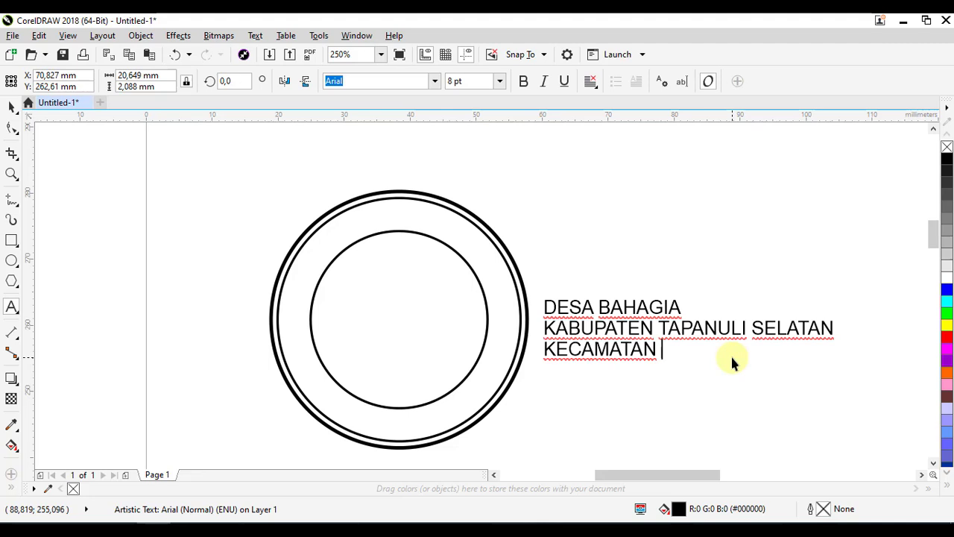
pyautogui.write(' BATANGT')
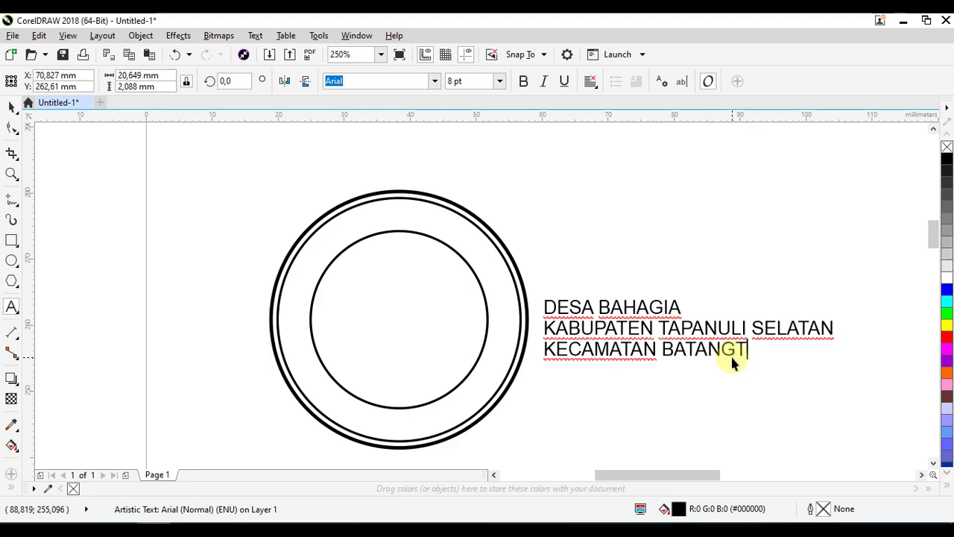
pyautogui.write('ORU')
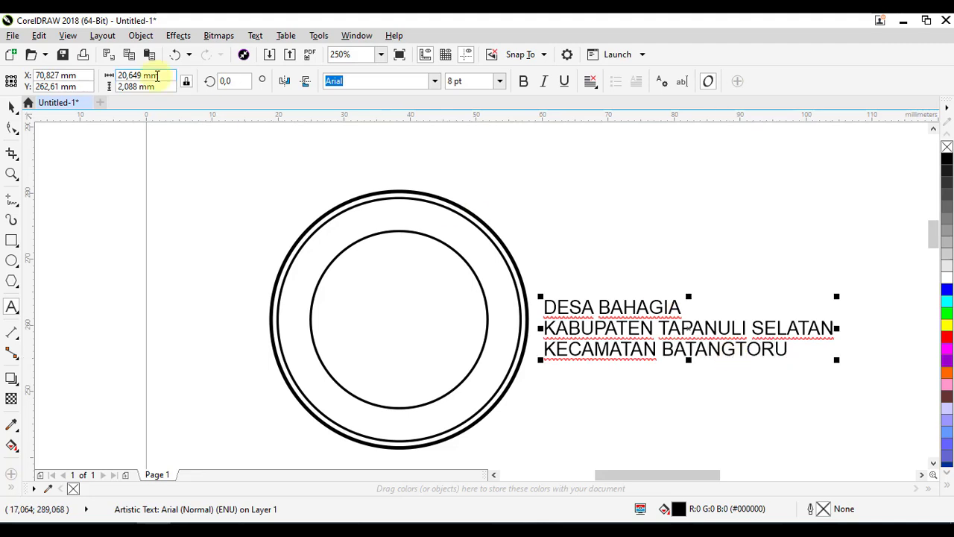
# Centre-align the three lines of the text object.
pyautogui.click(11, 106)
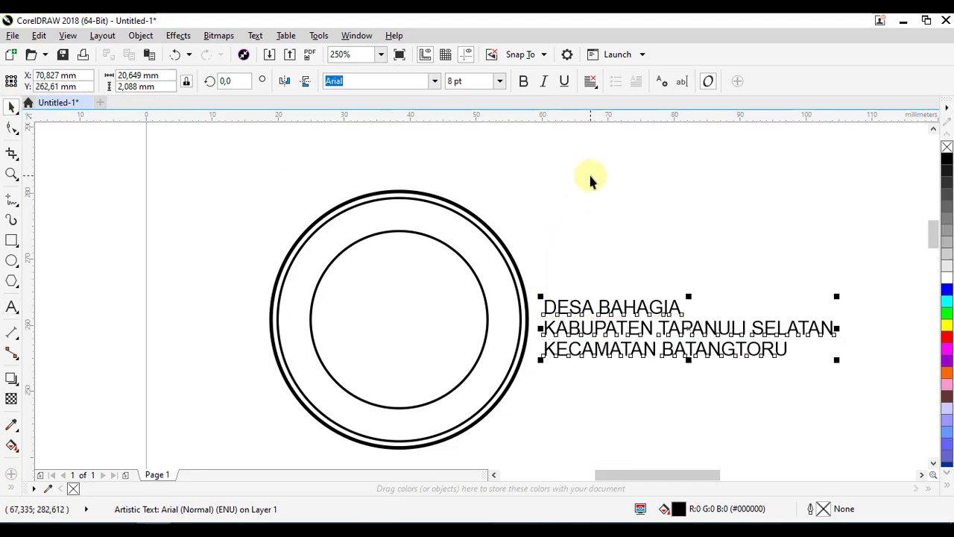
pyautogui.click(592, 84)
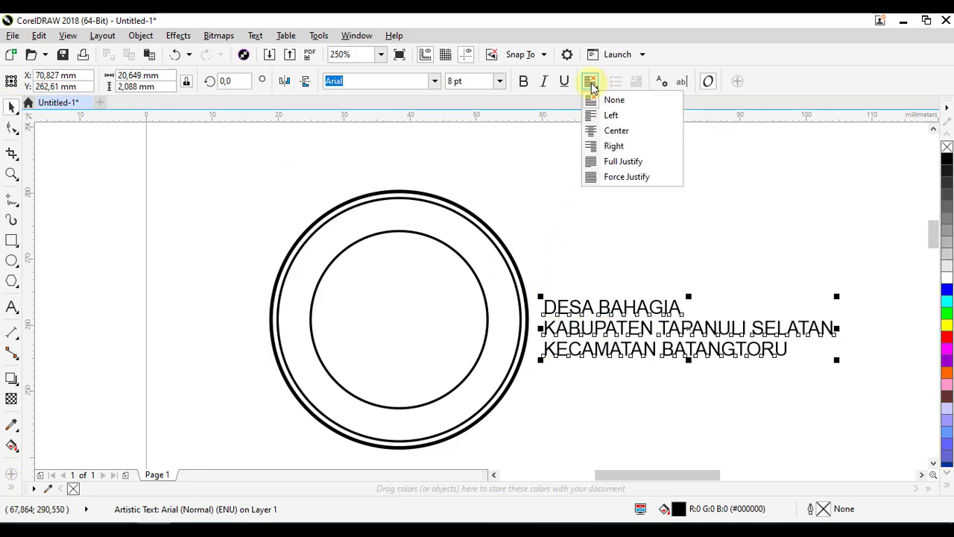
pyautogui.click(615, 130)
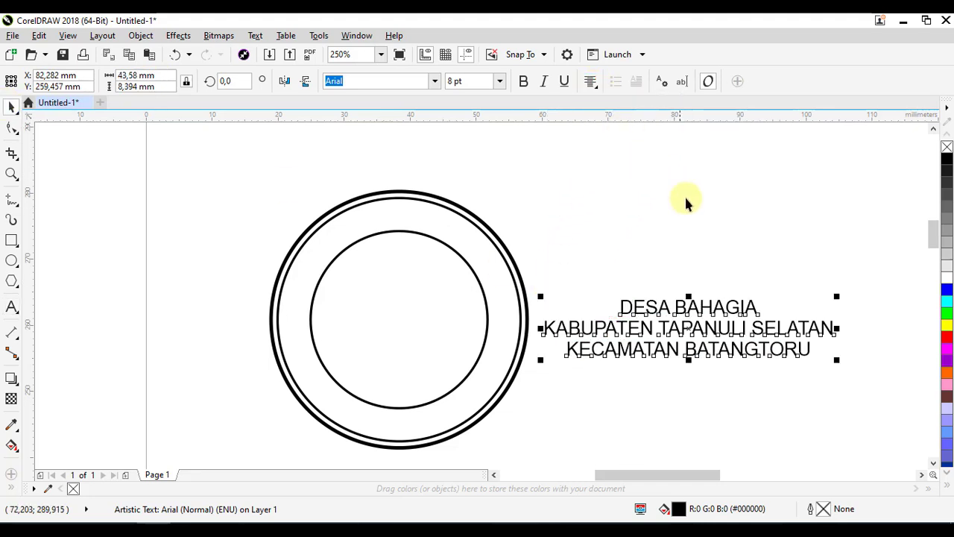
# Break the three-line text object apart into separate single-line text objects and deselect them.
pyautogui.click(688, 306)
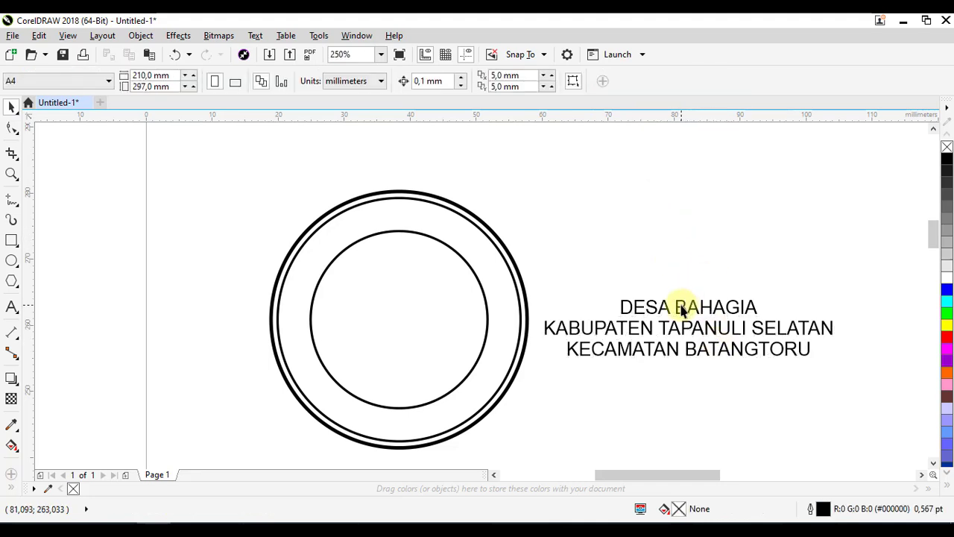
pyautogui.click(686, 328)
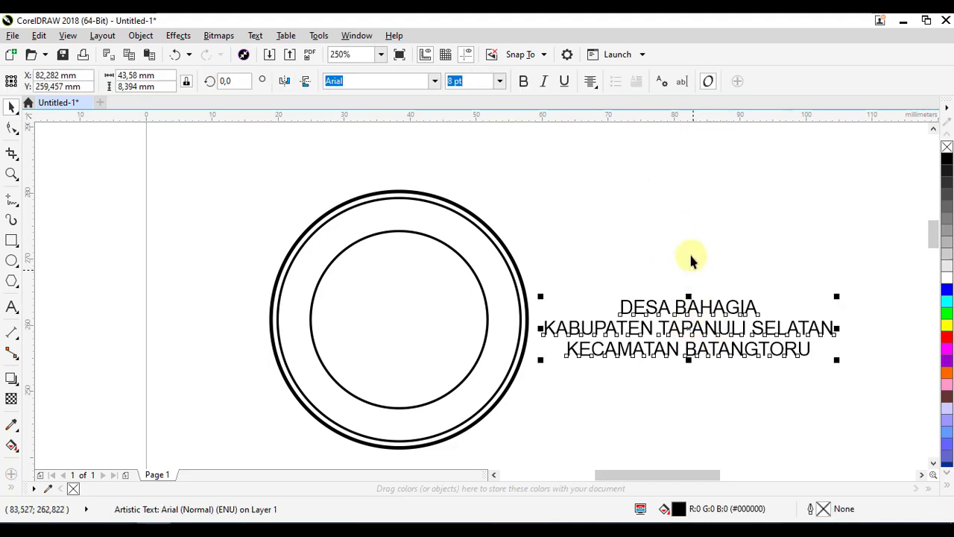
pyautogui.click(686, 305)
pyautogui.click(686, 307)
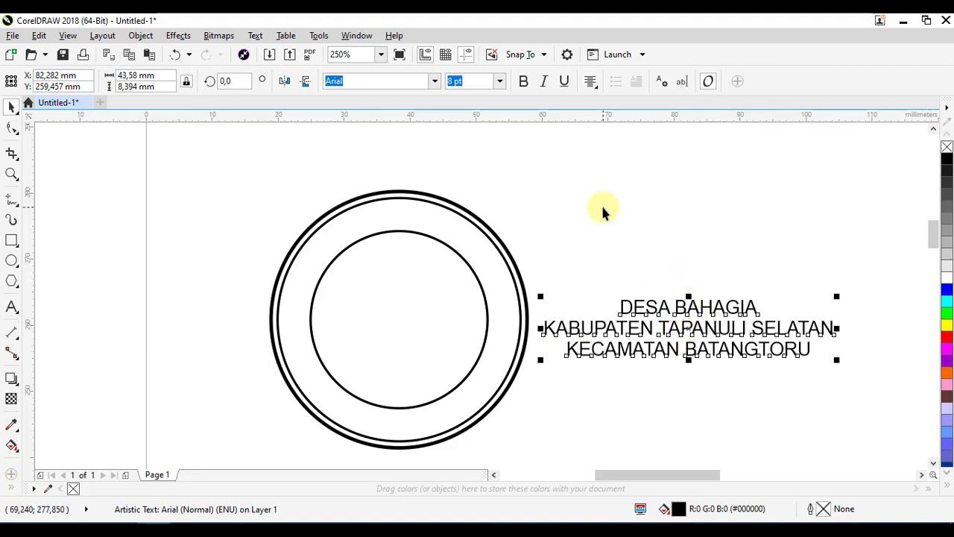
pyautogui.hotkey('ctrl', 'k')
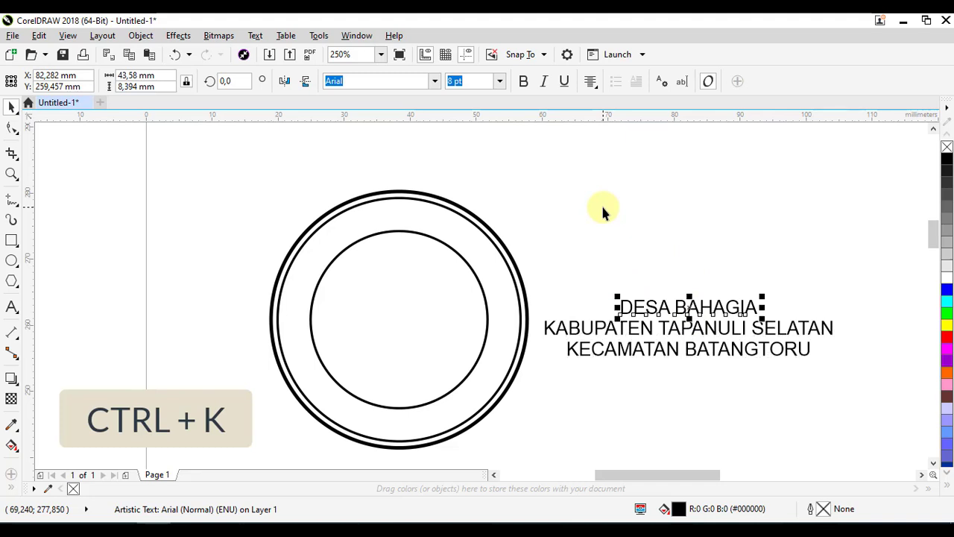
pyautogui.click(602, 211)
# Spread the text lines apart beside the circles, with KABUPATEN TAPANULI SELATAN highest, DESA BAHAGIA in the middle and KECAMATAN BATANGTORU lowest.
pyautogui.click(659, 305)
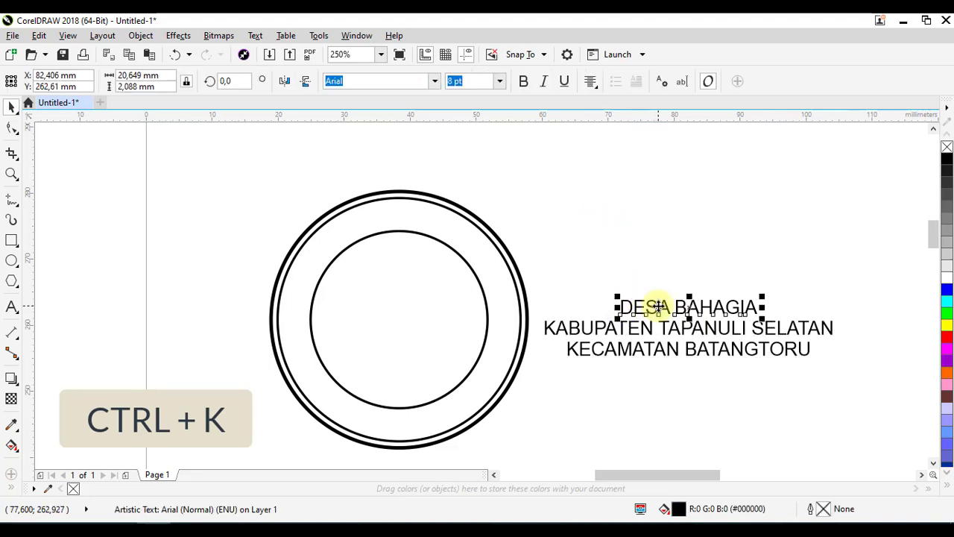
pyautogui.moveTo(659, 305); pyautogui.dragTo(660, 273)
pyautogui.moveTo(674, 324); pyautogui.dragTo(675, 215)
pyautogui.click(693, 347)
pyautogui.moveTo(693, 347); pyautogui.dragTo(693, 313)
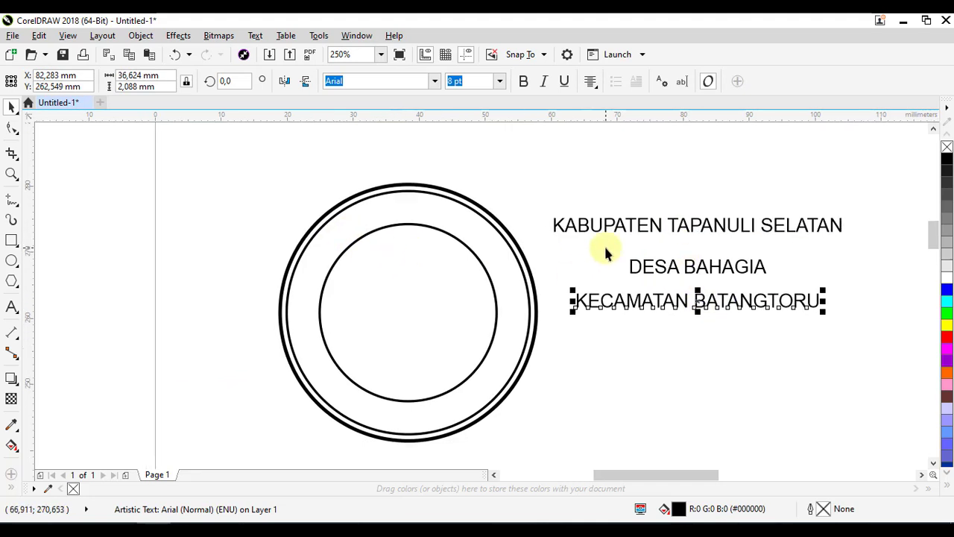
# Move KABUPATEN TAPANULI SELATAN above the outer circle and DESA BAHAGIA to the centre of the innermost circle.
pyautogui.click(627, 193)
pyautogui.moveTo(653, 219); pyautogui.dragTo(378, 158)
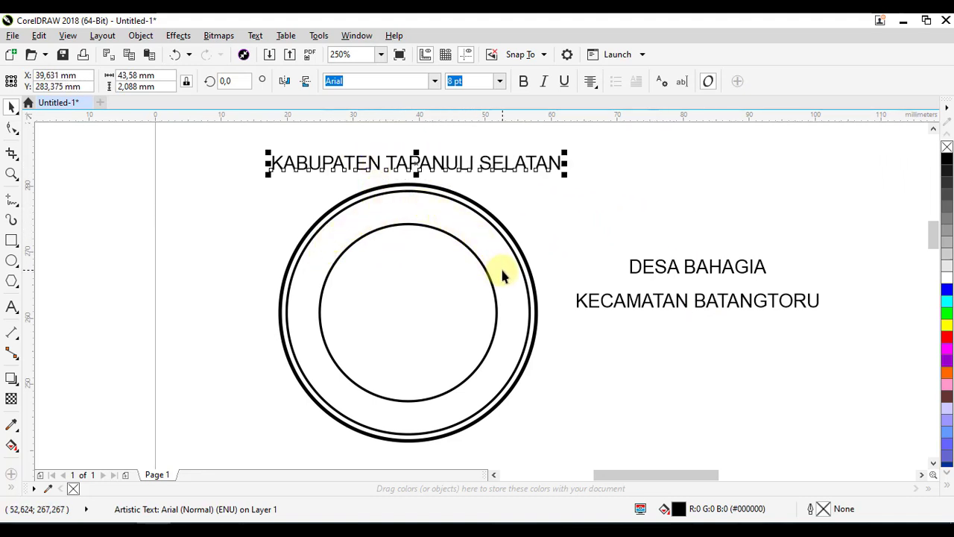
pyautogui.click(666, 266)
pyautogui.click(674, 265)
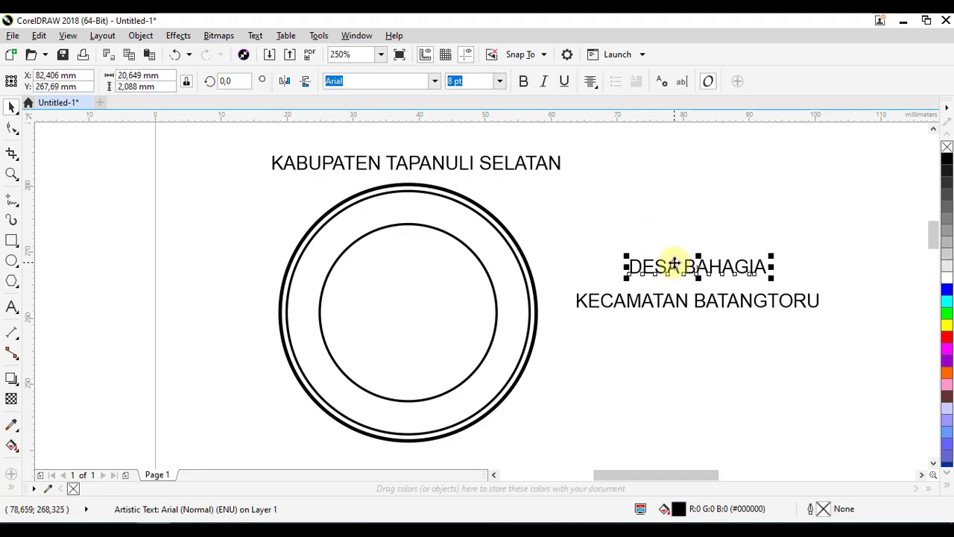
pyautogui.moveTo(674, 264); pyautogui.dragTo(384, 312)
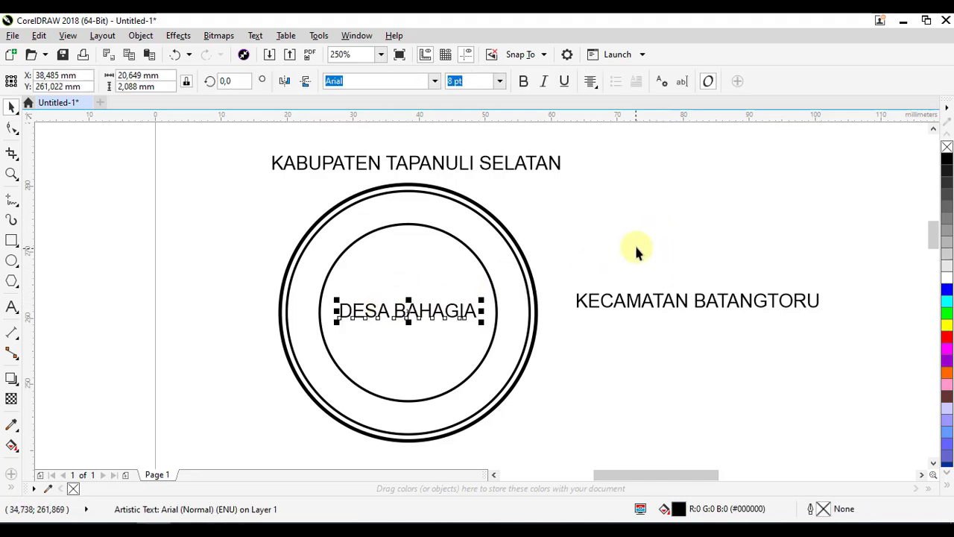
# Move KECAMATAN BATANGTORU below the outer circle, roughly centred under it.
pyautogui.click(636, 251)
pyautogui.click(661, 307)
pyautogui.scroll(-2, 731, 277)
pyautogui.hscroll(-1, 731, 276)
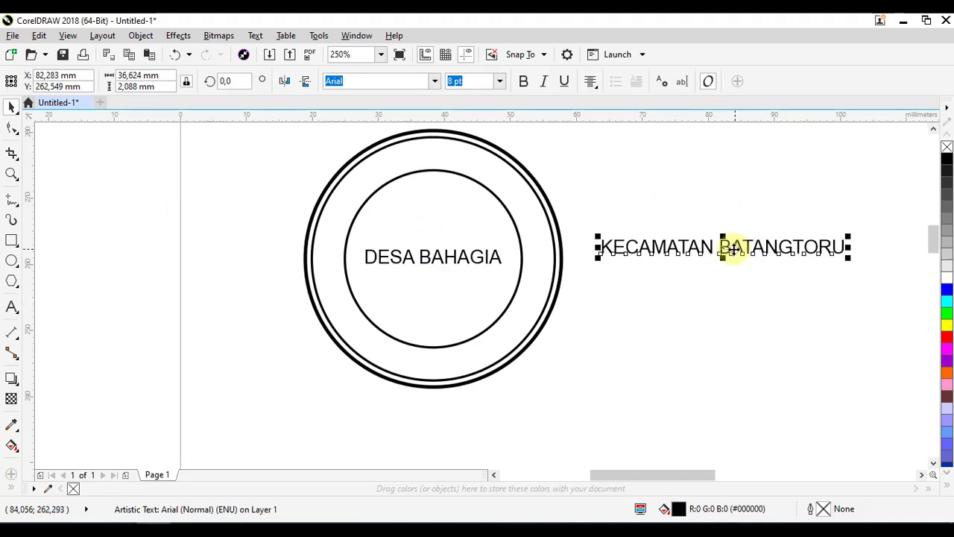
pyautogui.scroll(1, 741, 239)
pyautogui.moveTo(733, 277); pyautogui.dragTo(448, 442)
pyautogui.scroll(1, 649, 366)
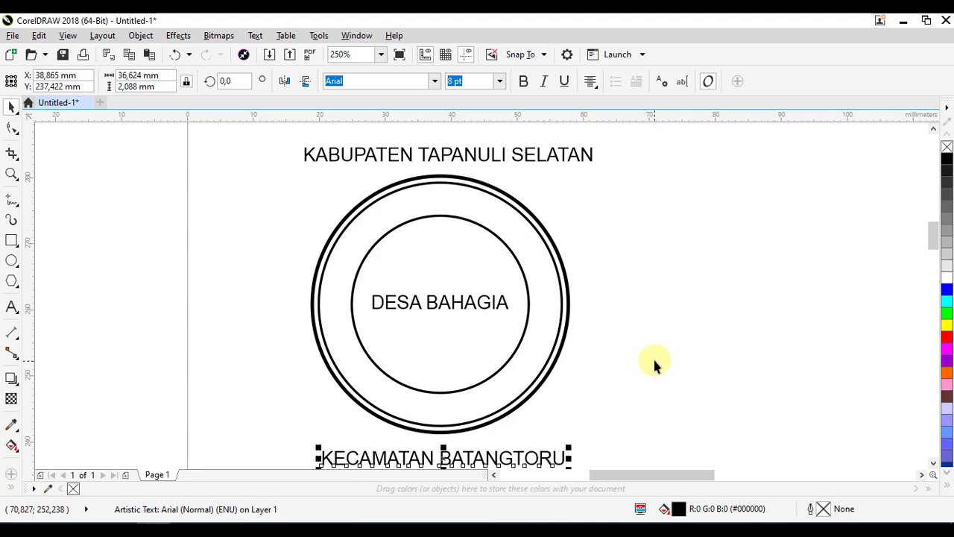
pyautogui.scroll(1, 654, 357)
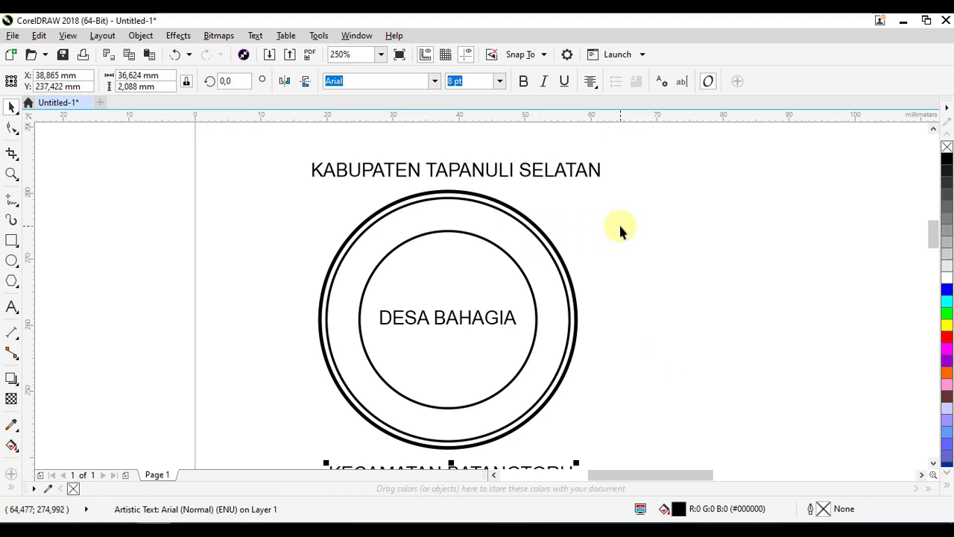
pyautogui.scroll(1, 622, 228)
pyautogui.scroll(2, 440, 179)
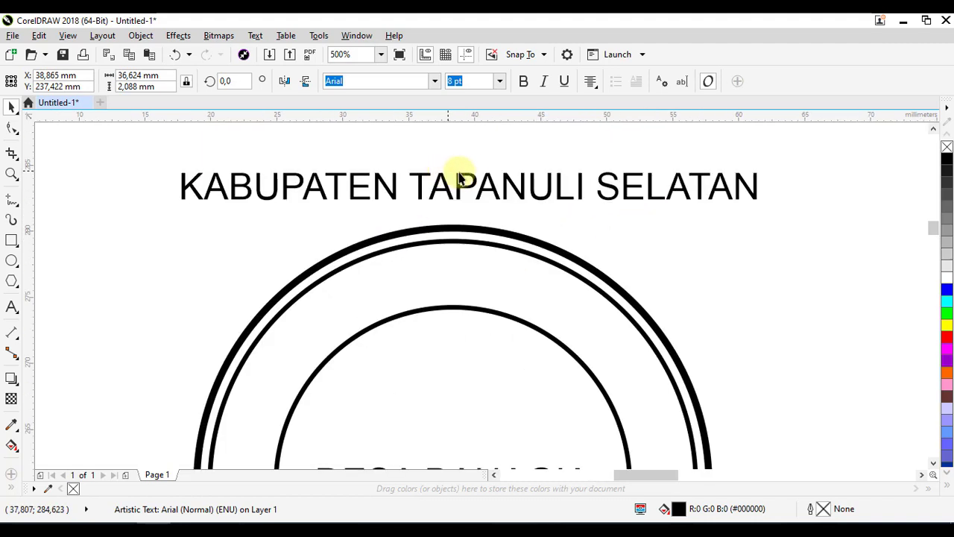
pyautogui.scroll(-2, 453, 172)
pyautogui.click(466, 176)
pyautogui.scroll(2, 468, 173)
pyautogui.scroll(-1, 477, 168)
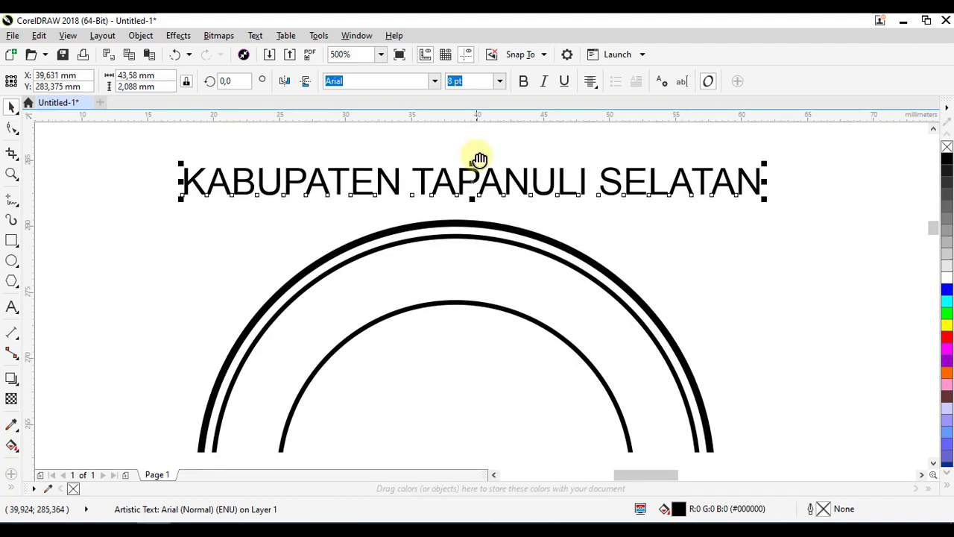
pyautogui.scroll(-2, 468, 235)
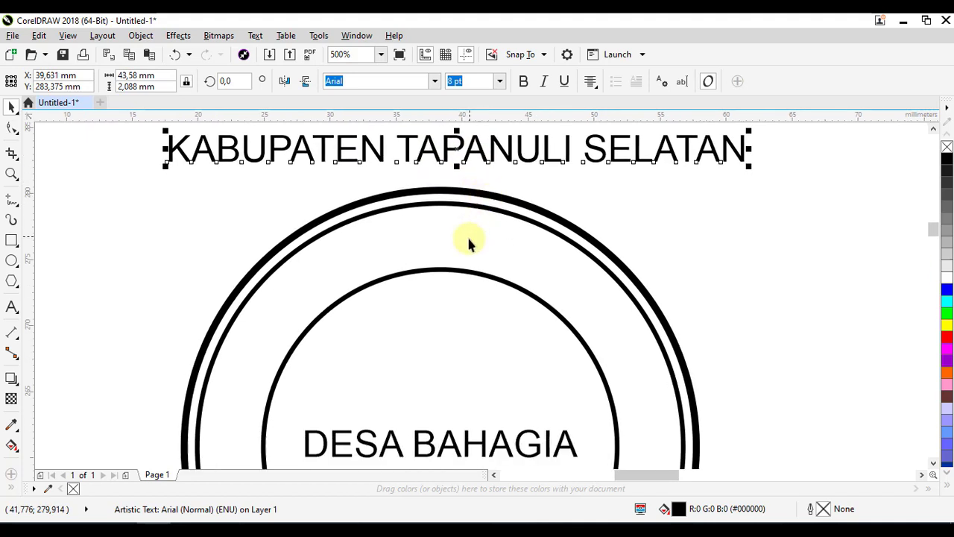
pyautogui.press('Escape')
pyautogui.scroll(2, 477, 213)
pyautogui.scroll(-1, 481, 205)
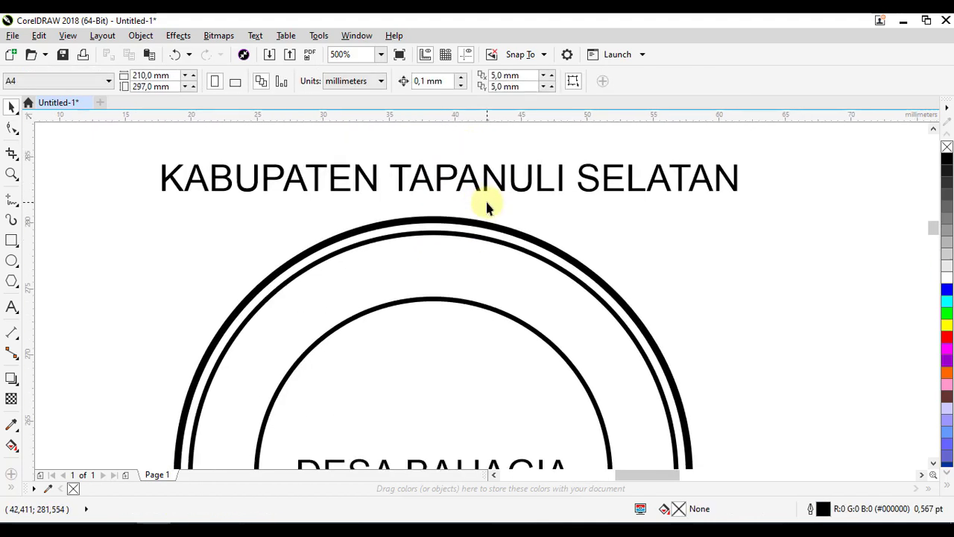
pyautogui.scroll(-1, 489, 195)
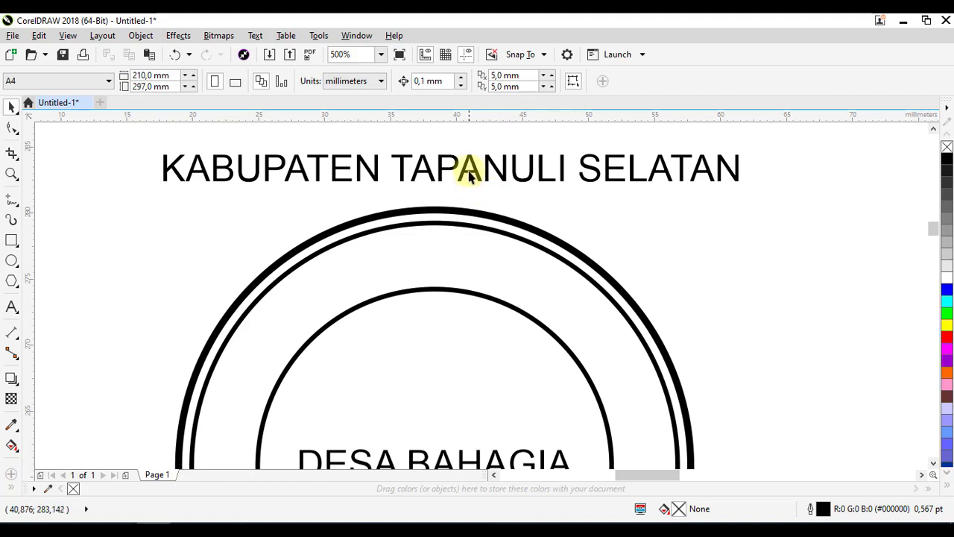
pyautogui.click(465, 167)
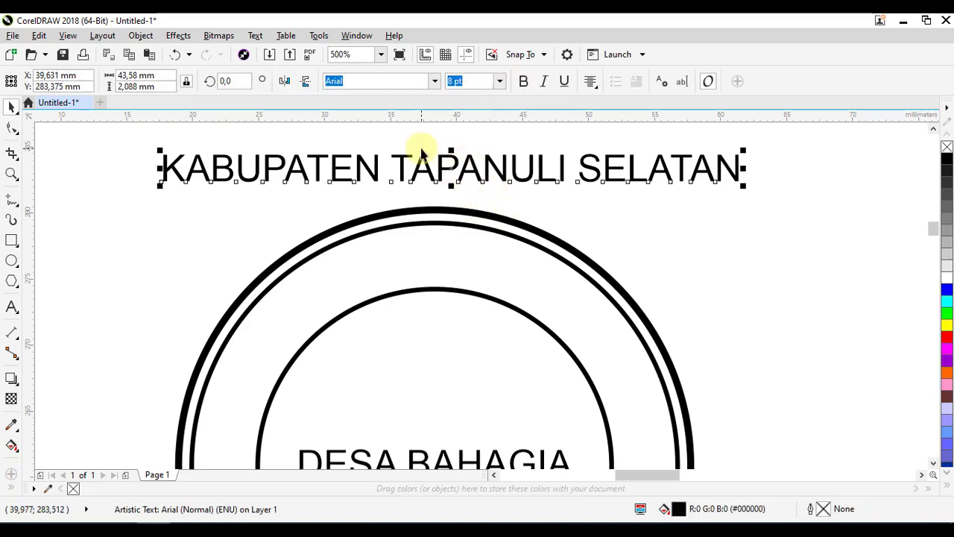
pyautogui.click(520, 197)
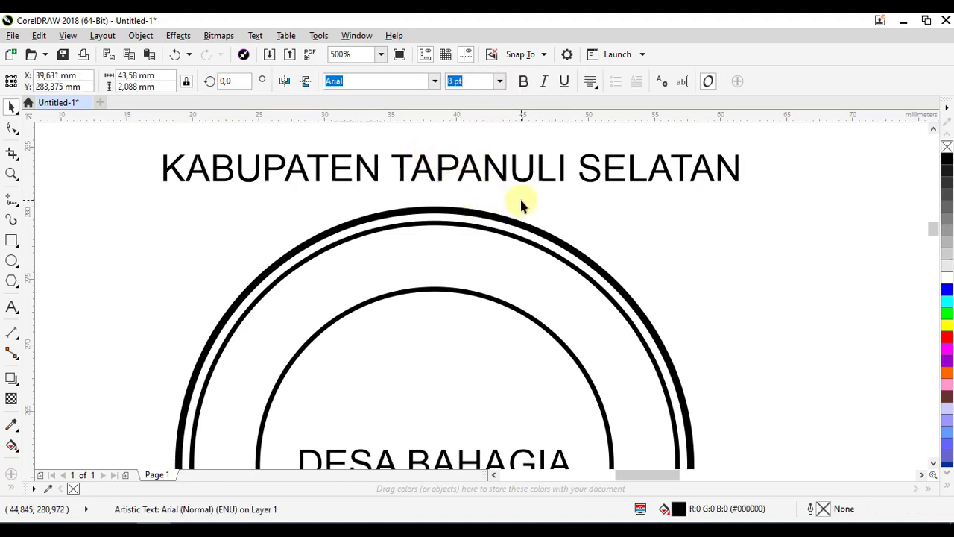
# Fit the KABUPATEN TAPANULI SELATAN text to the upper arc of the second circle, centred, offset about 3.4 mm inward.
pyautogui.click(455, 163)
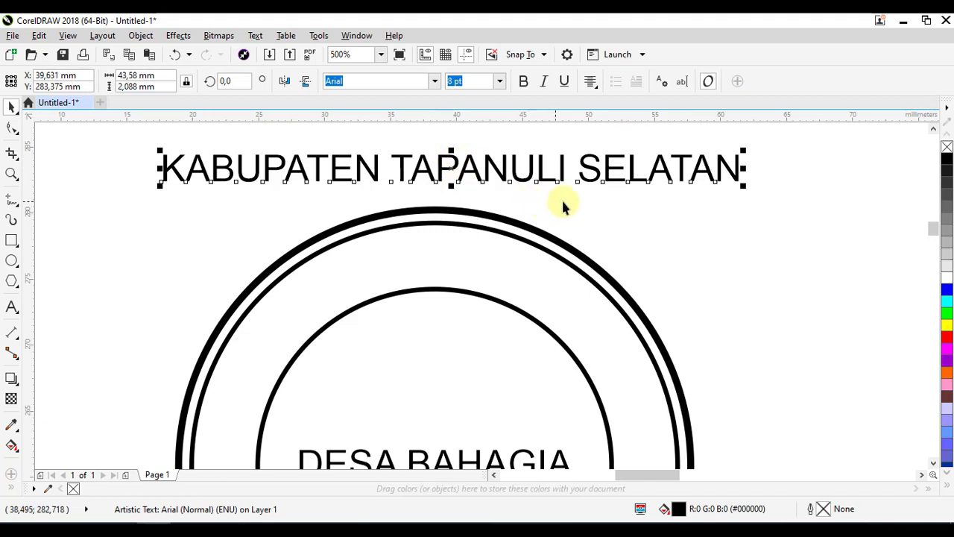
pyautogui.moveTo(558, 197); pyautogui.dragTo(552, 201)
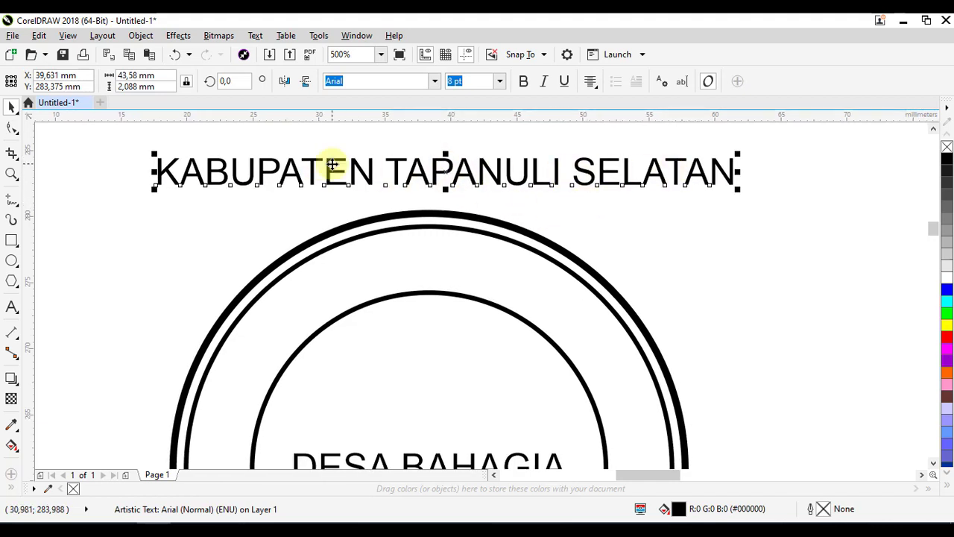
pyautogui.click(256, 37)
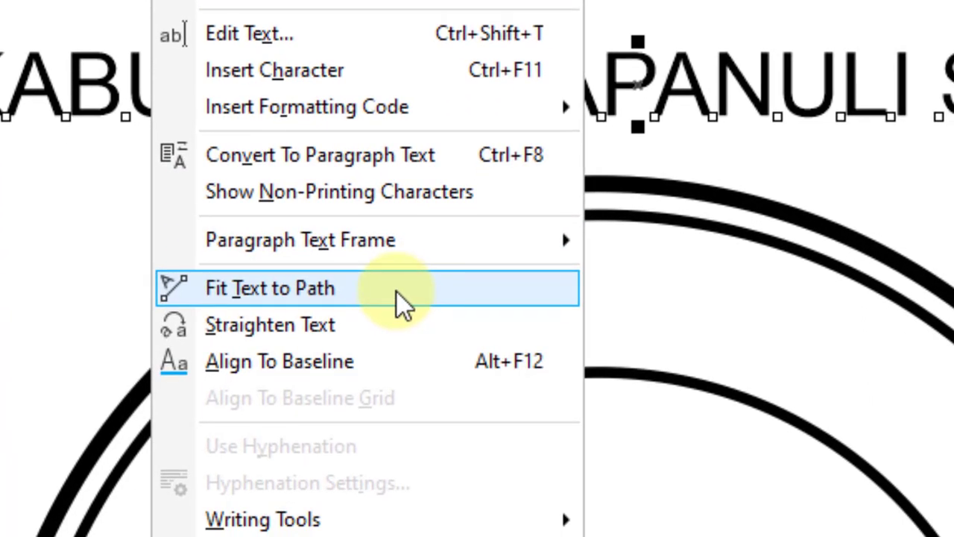
pyautogui.click(396, 291)
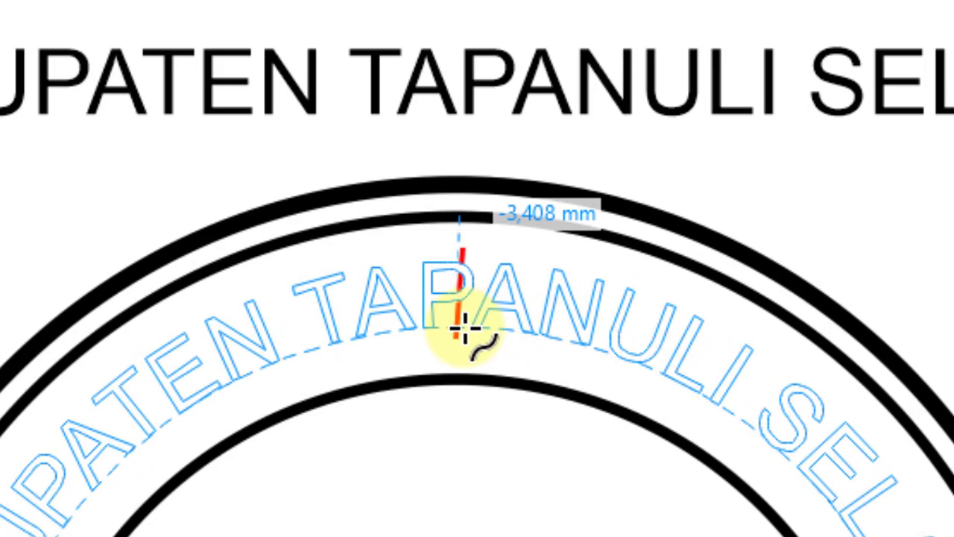
pyautogui.click(464, 328)
pyautogui.scroll(-3, 579, 202)
pyautogui.click(932, 328)
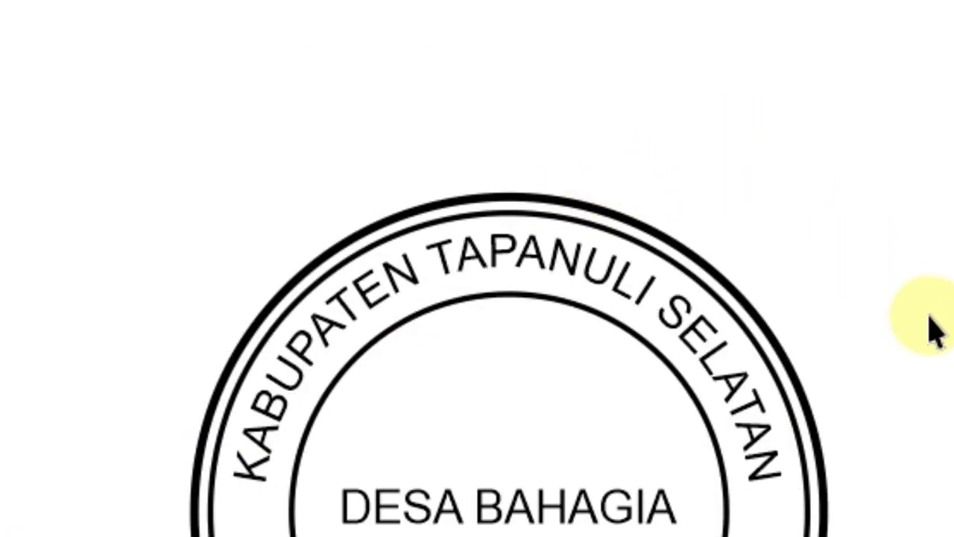
pyautogui.moveTo(932, 328); pyautogui.dragTo(878, 217)
pyautogui.scroll(3, 469, 127)
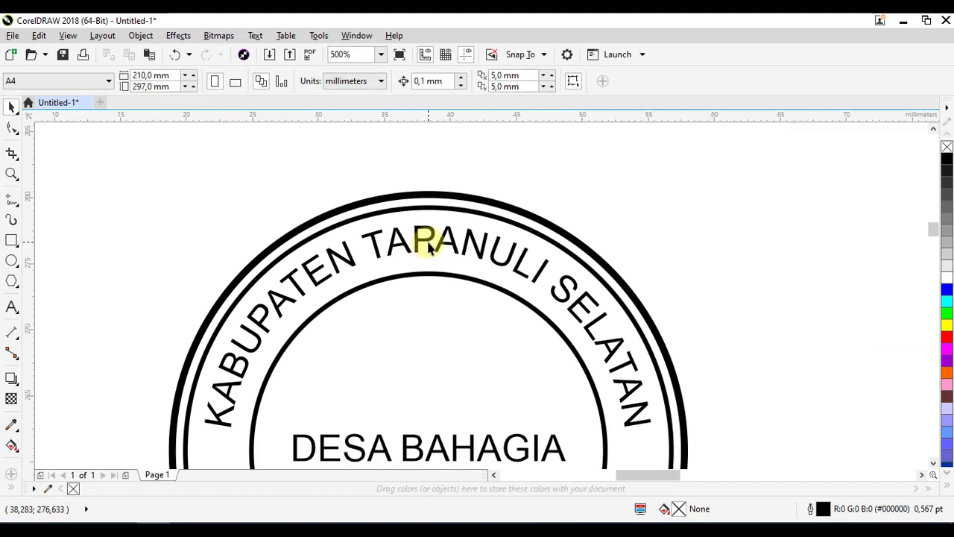
pyautogui.scroll(-2, 428, 246)
pyautogui.scroll(2, 427, 246)
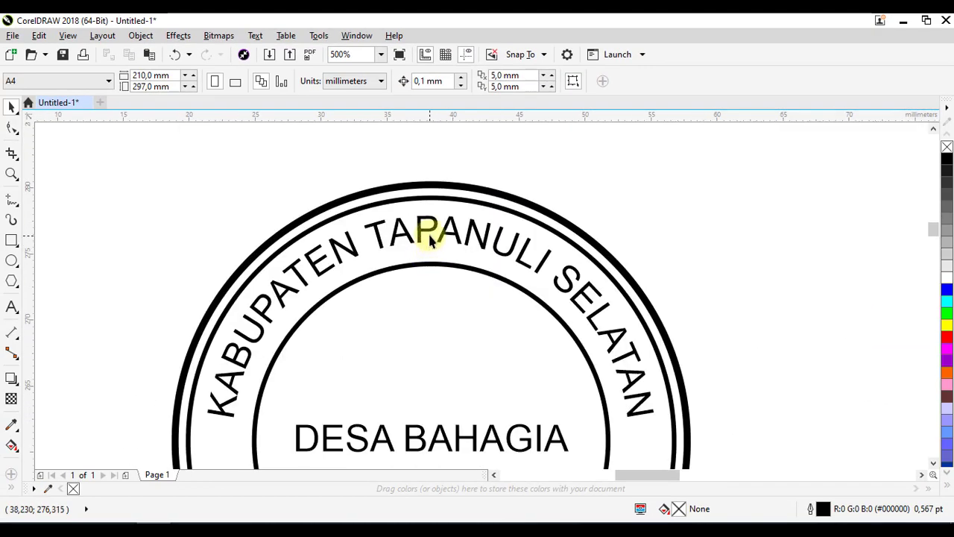
pyautogui.click(428, 232)
pyautogui.click(468, 160)
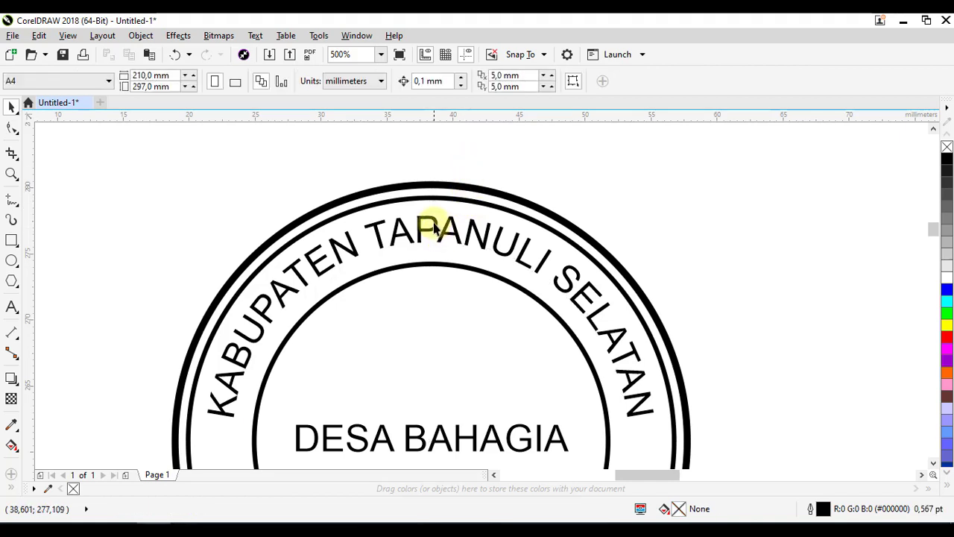
pyautogui.scroll(-2, 435, 227)
pyautogui.scroll(2, 430, 231)
# Set the font size of the curved KABUPATEN TAPANULI SELATAN text to 9 pt and deselect it.
pyautogui.click(428, 223)
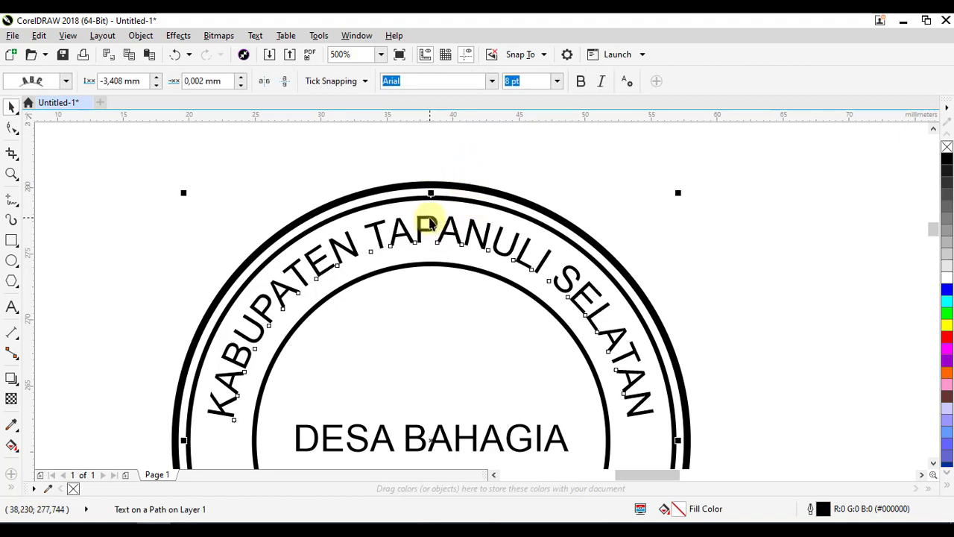
pyautogui.click(534, 79)
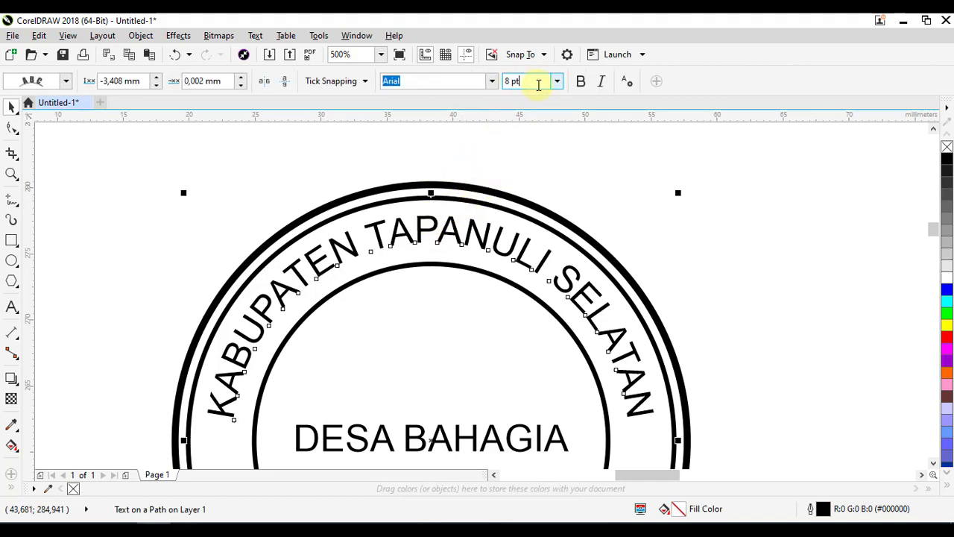
pyautogui.click(535, 81)
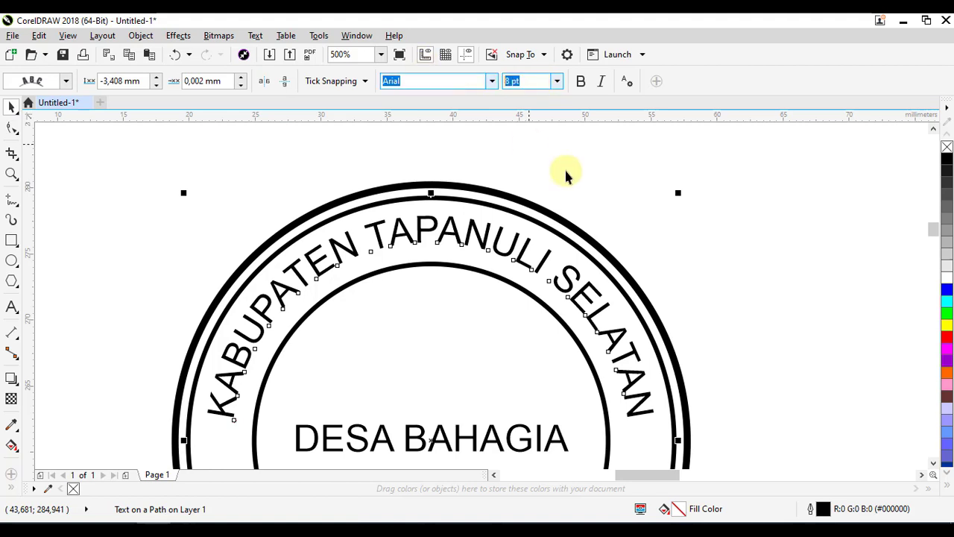
pyautogui.click(514, 81)
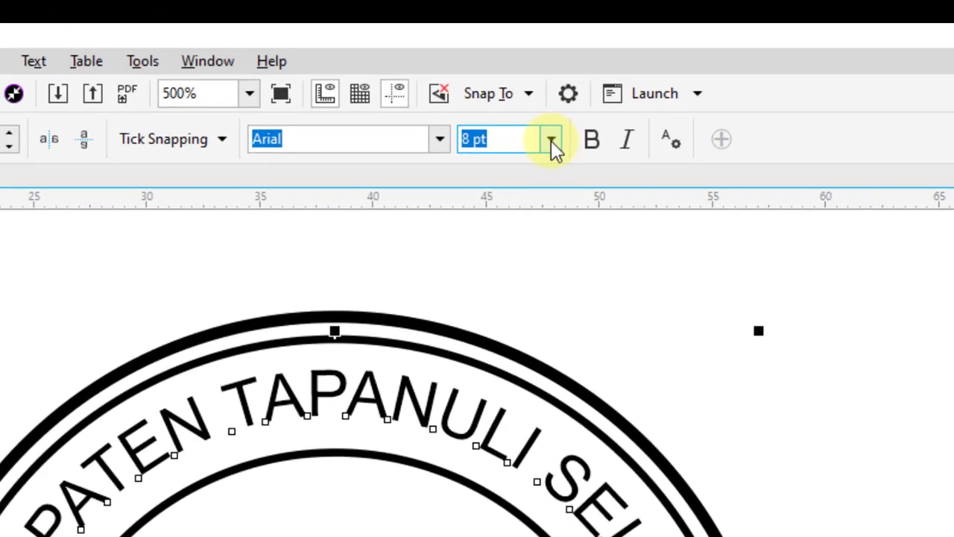
pyautogui.click(551, 140)
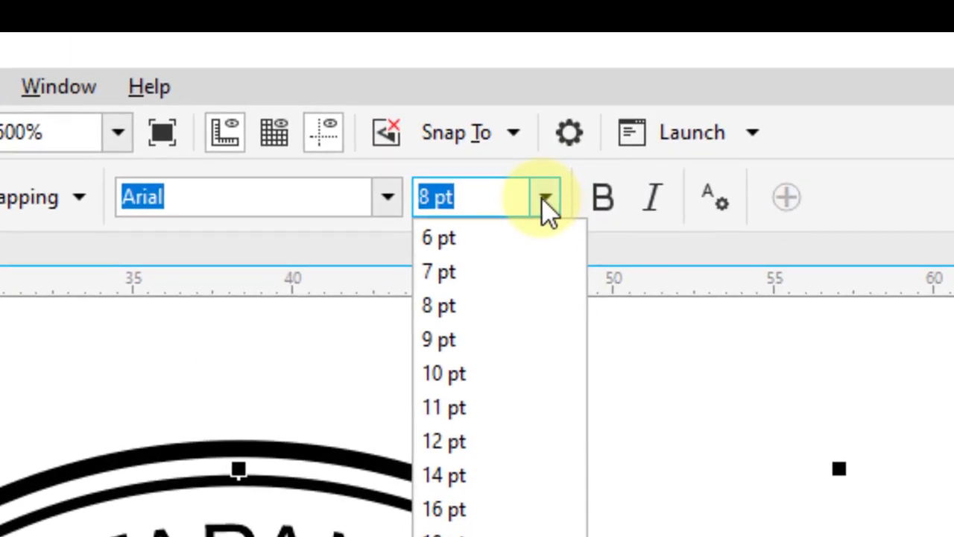
pyautogui.click(437, 338)
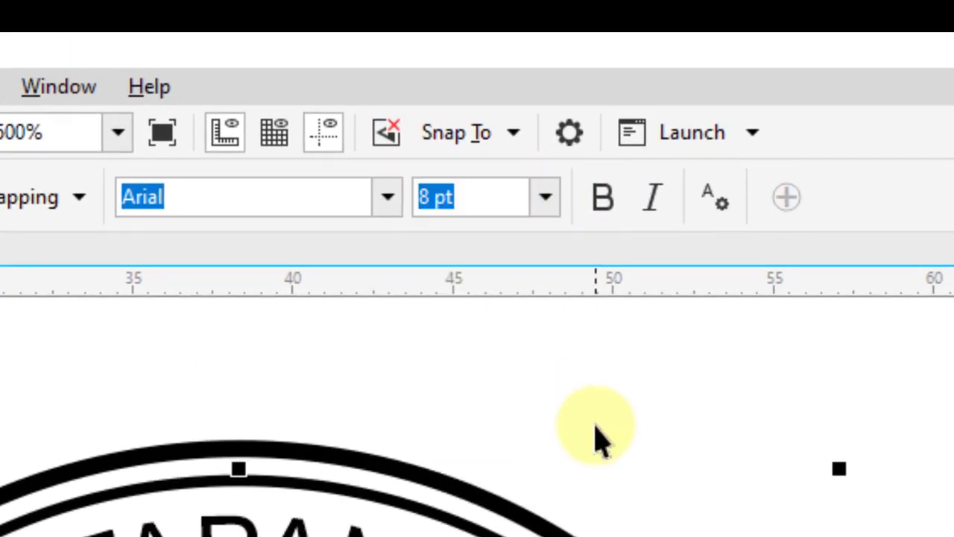
pyautogui.press('Escape')
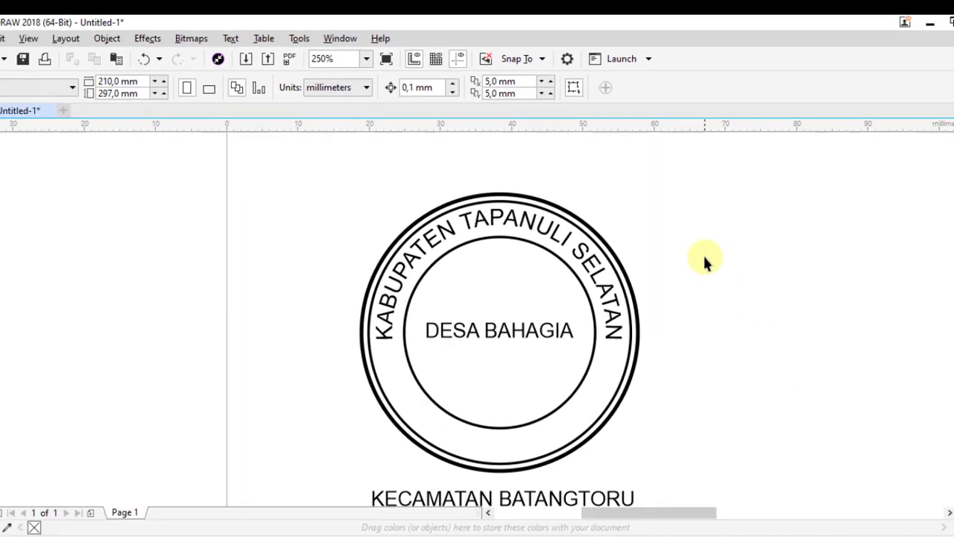
# Set the font size of the curved KABUPATEN TAPANULI SELATAN text to 8.5 pt and deselect it.
pyautogui.scroll(2, 540, 231)
pyautogui.click(514, 207)
pyautogui.click(537, 88)
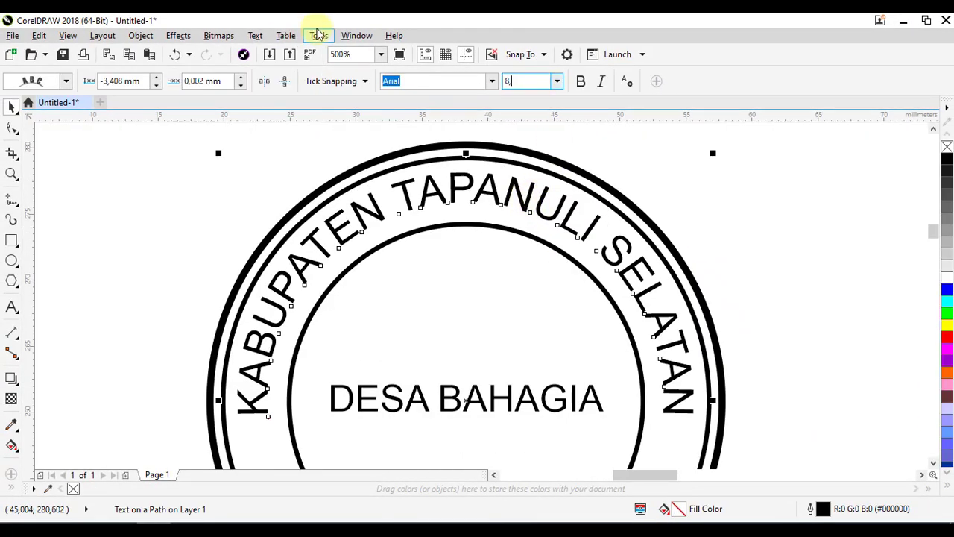
pyautogui.press('Return')
pyautogui.scroll(-2, 386, 211)
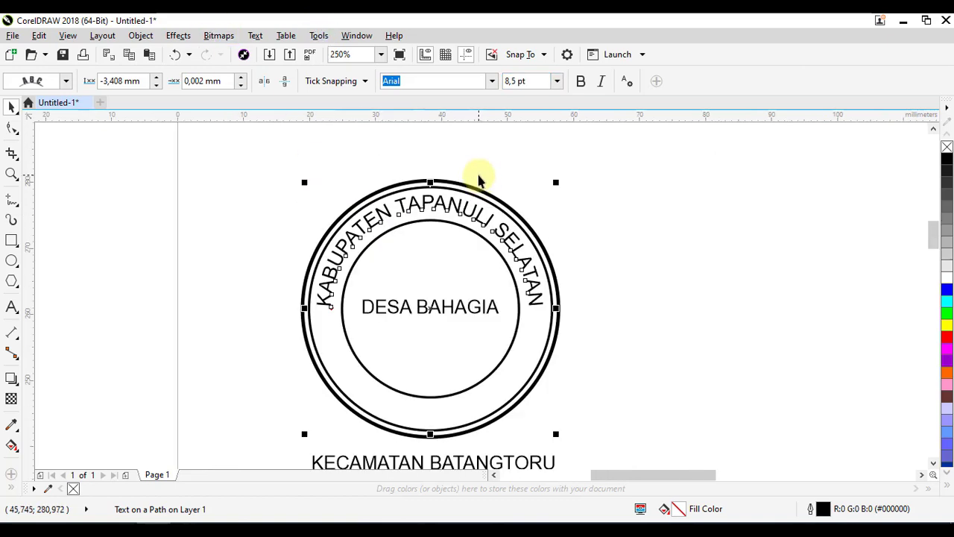
pyautogui.click(647, 365)
# Mirror the KECAMATAN BATANGTORU text below the circles both horizontally and vertically.
pyautogui.scroll(-1, 648, 350)
pyautogui.click(447, 378)
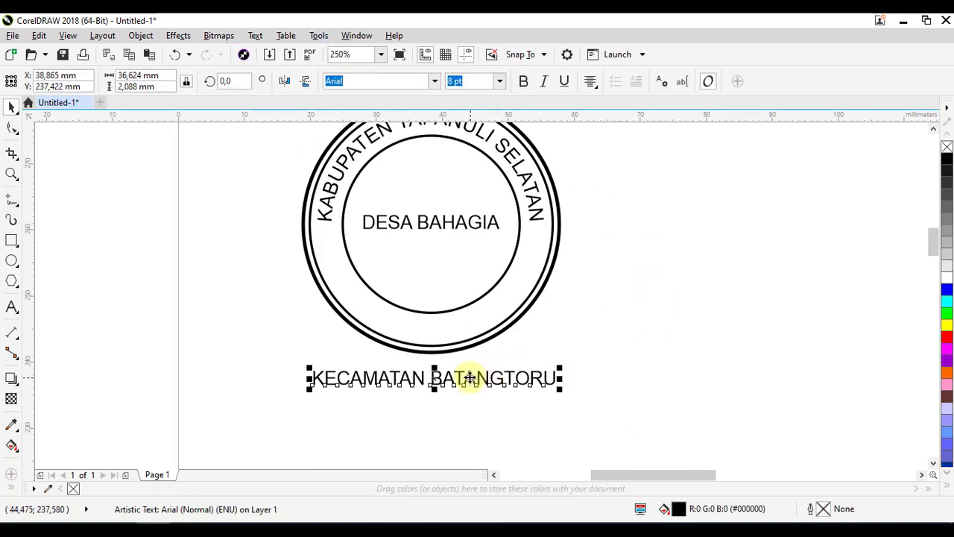
pyautogui.scroll(1, 469, 343)
pyautogui.scroll(-1, 466, 299)
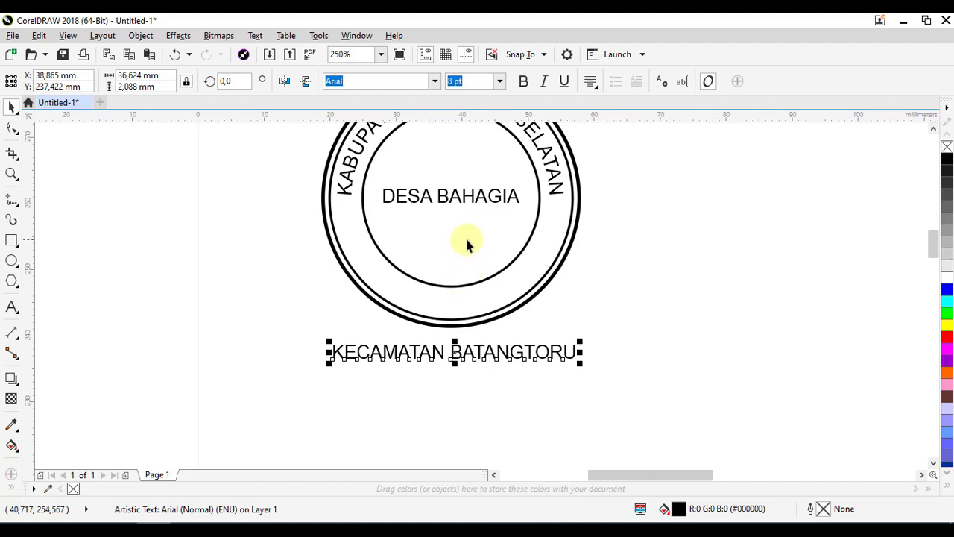
pyautogui.scroll(1, 462, 268)
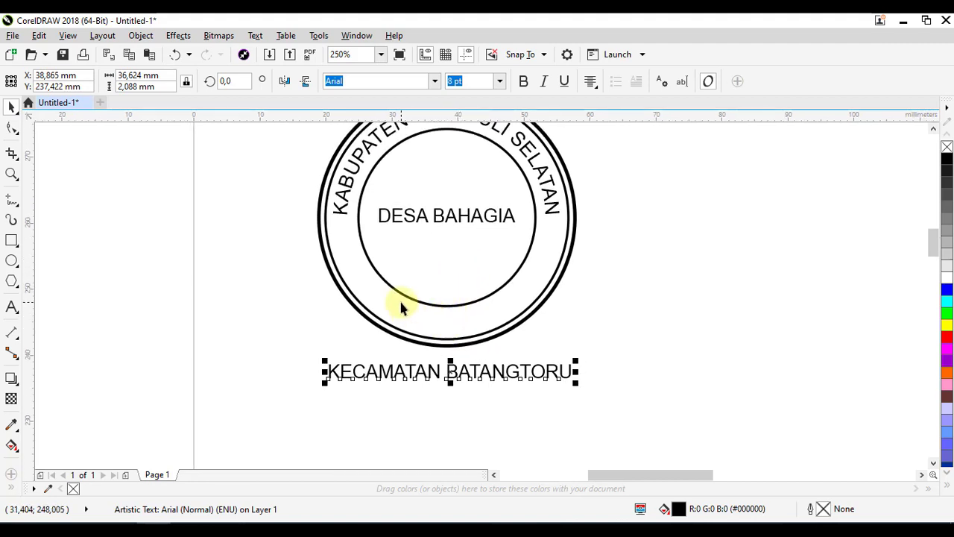
pyautogui.scroll(1, 457, 318)
pyautogui.scroll(-1, 447, 310)
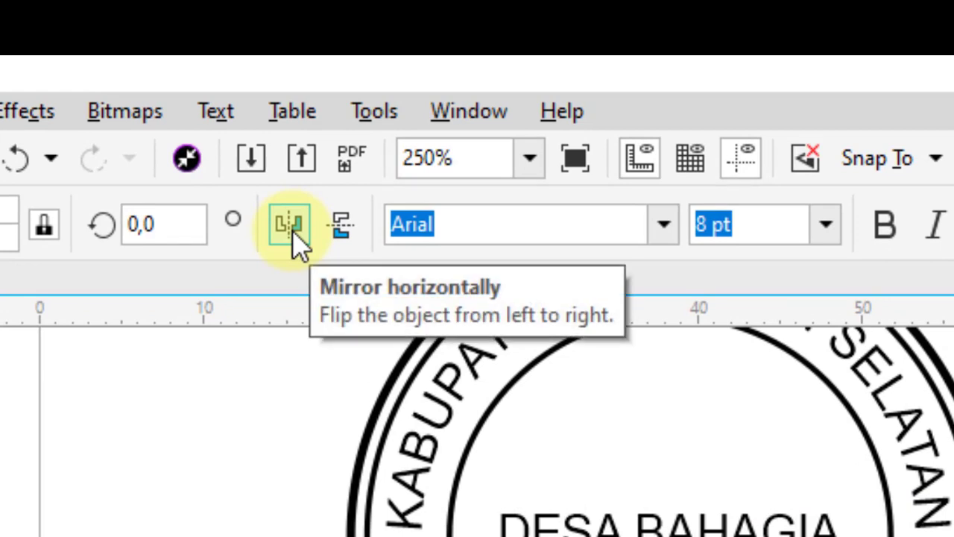
pyautogui.click(291, 240)
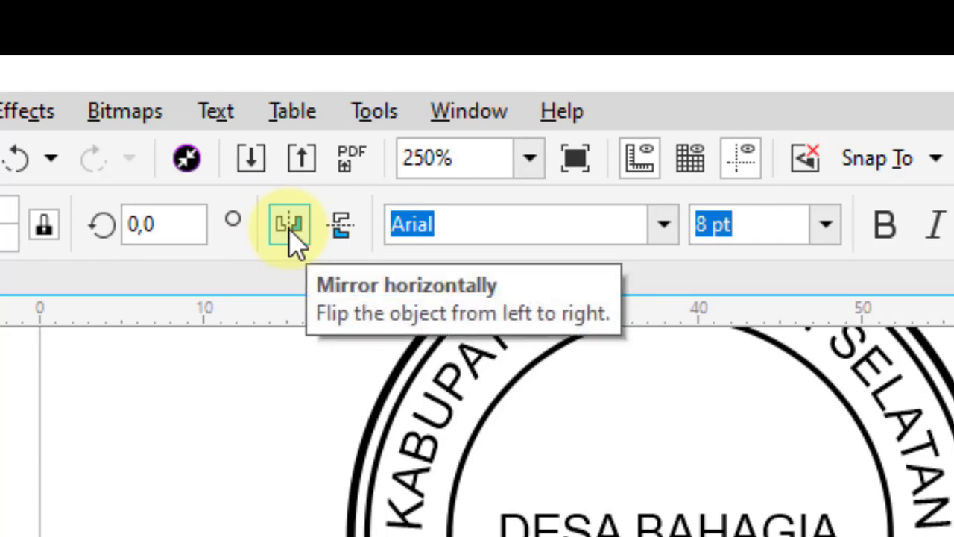
pyautogui.click(291, 240)
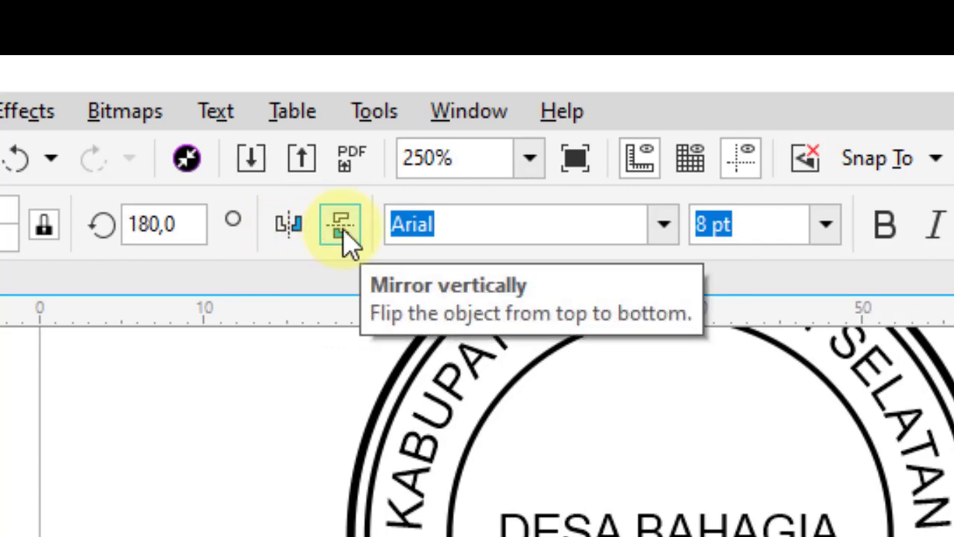
# Fit the KECAMATAN BATANGTORU text to the lower arc of the second circle, centred, offset about 1.5 mm inward.
pyautogui.scroll(3, 634, 526)
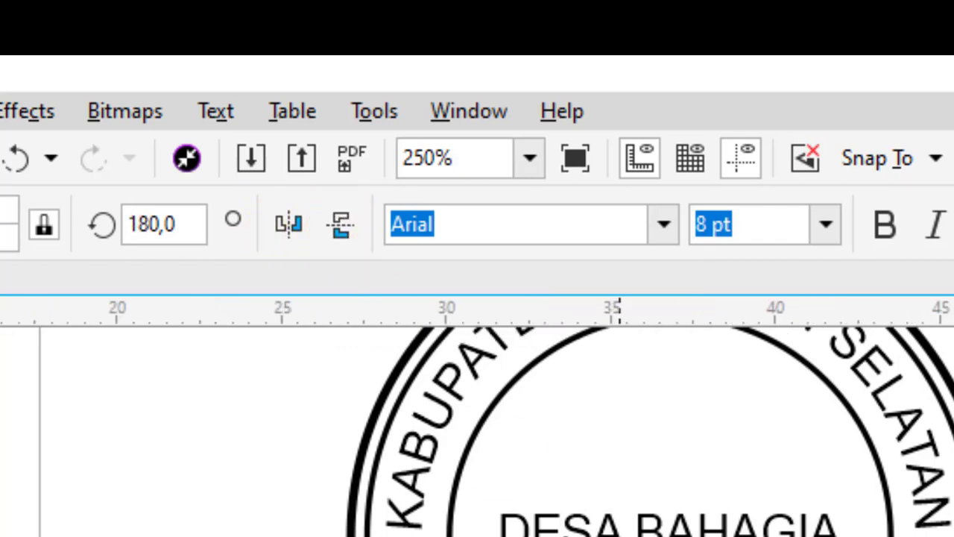
pyautogui.scroll(3, 836, 462)
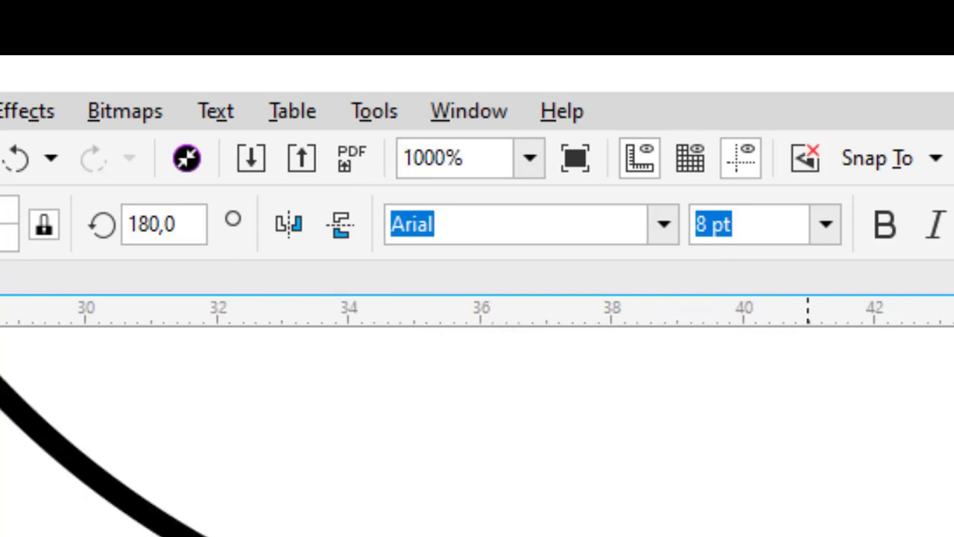
pyautogui.click(216, 110)
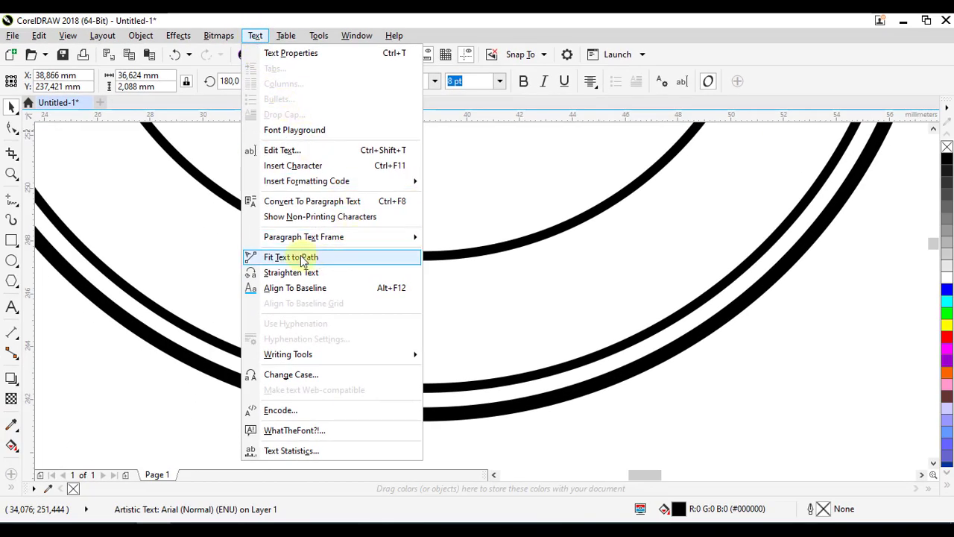
pyautogui.click(317, 257)
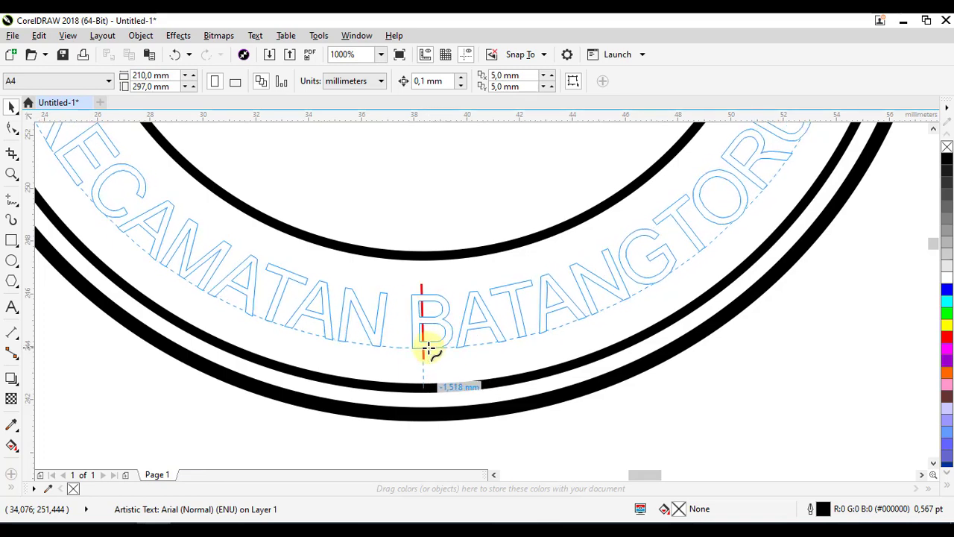
pyautogui.click(425, 349)
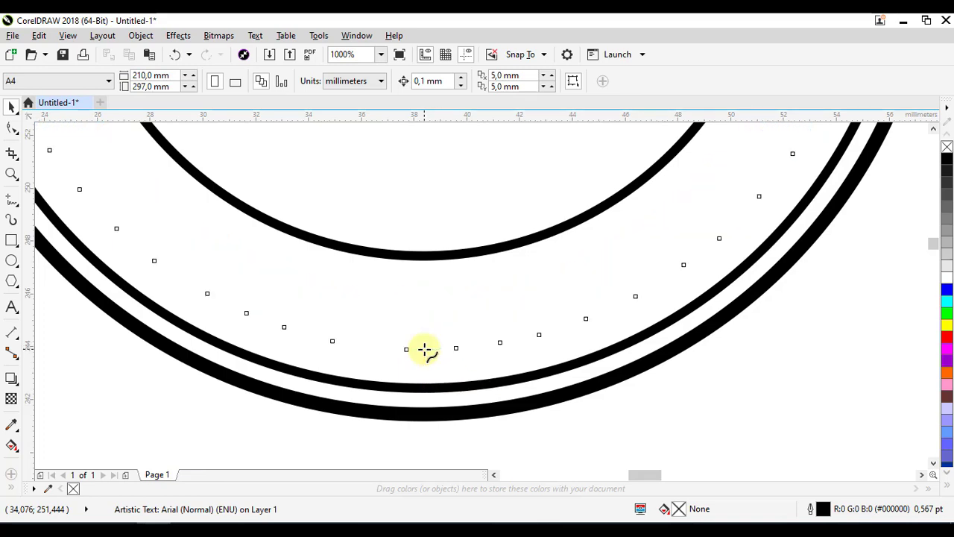
# Set the font size of the curved KECAMATAN BATANGTORU text to 8.5 pt and deselect it.
pyautogui.scroll(-3, 455, 249)
pyautogui.scroll(-2, 486, 228)
pyautogui.click(629, 297)
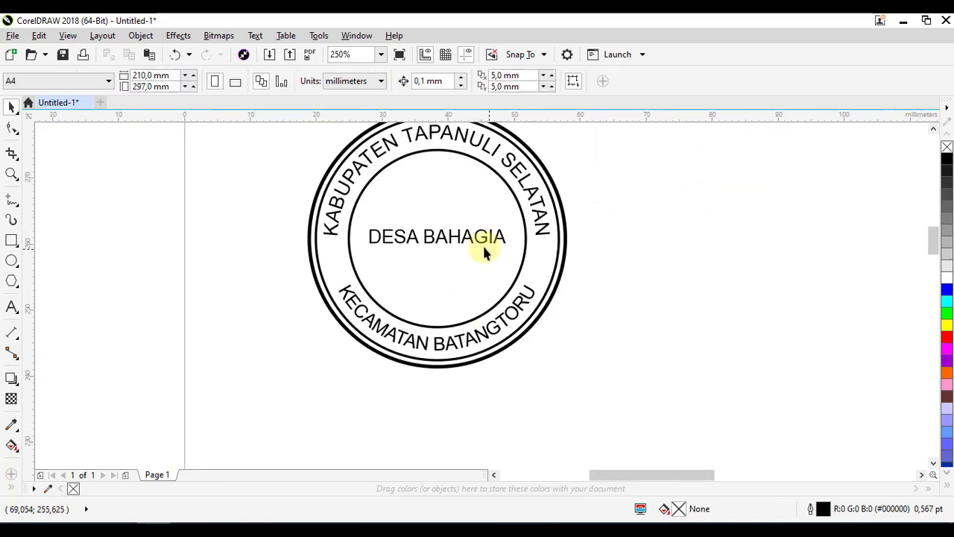
pyautogui.moveTo(473, 212); pyautogui.dragTo(473, 243)
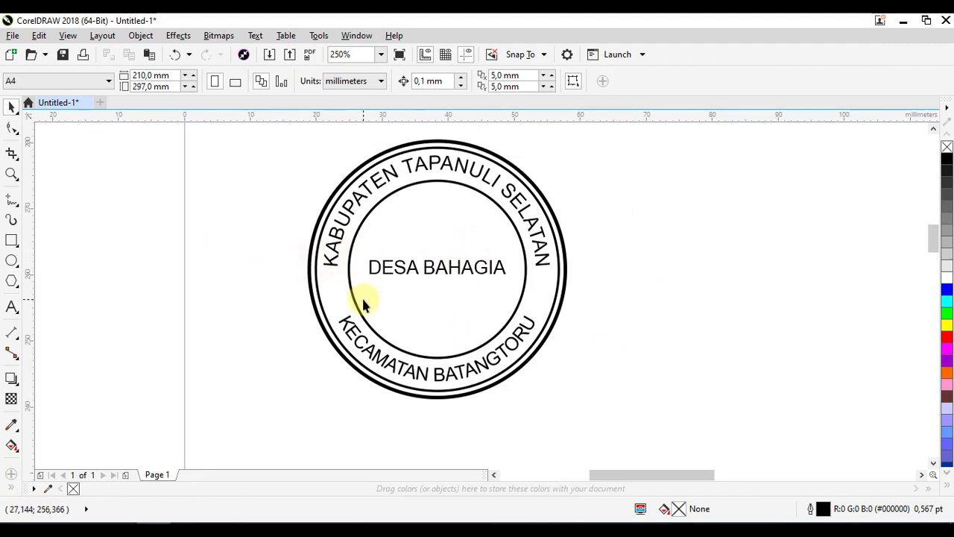
pyautogui.click(466, 376)
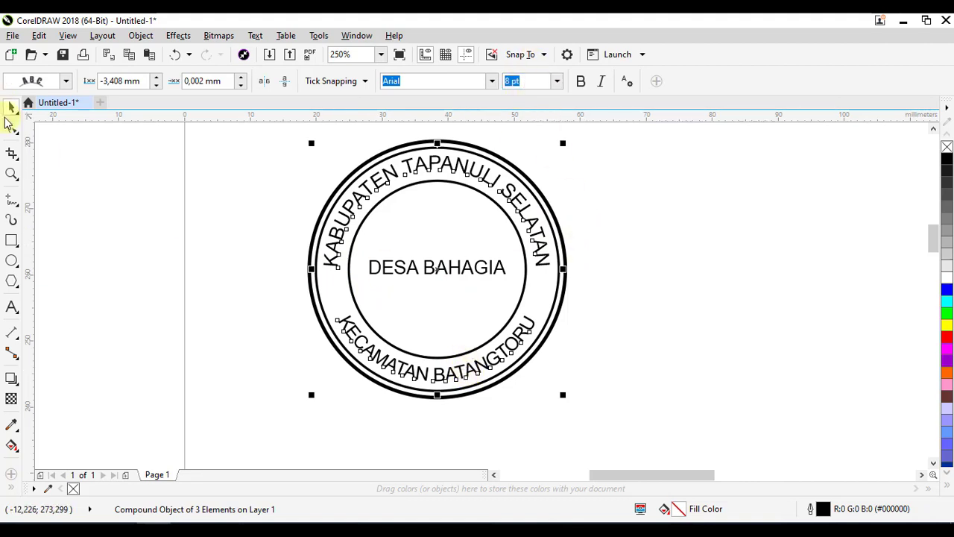
pyautogui.click(8, 123)
pyautogui.click(428, 375)
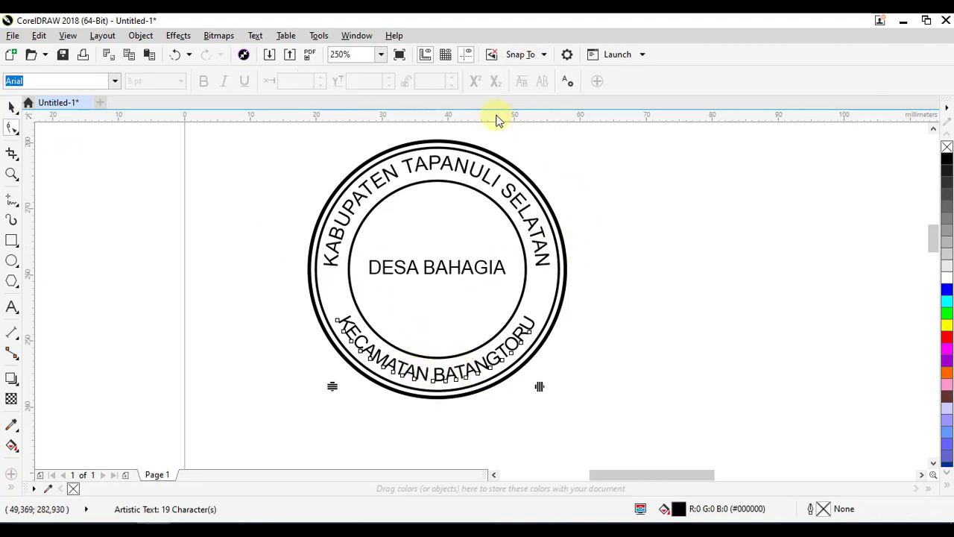
pyautogui.click(11, 106)
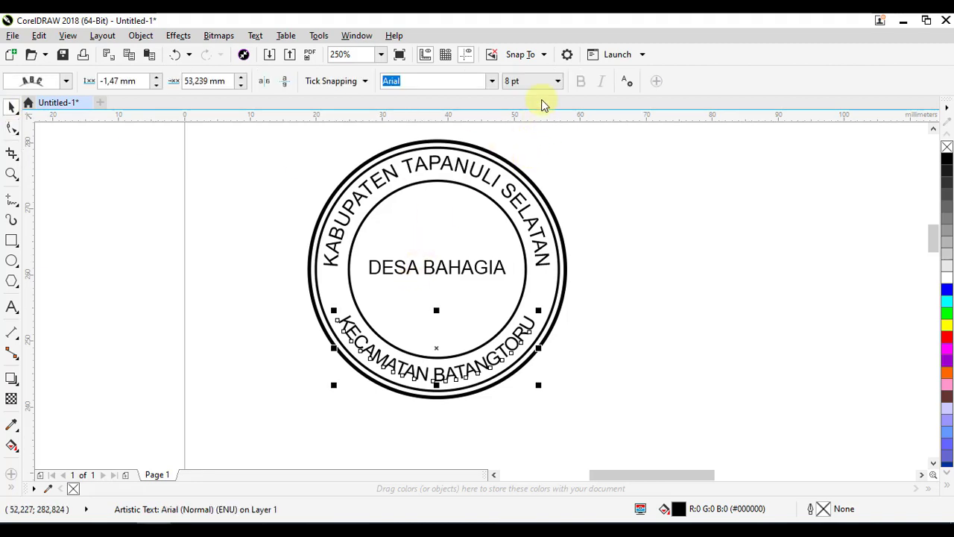
pyautogui.click(553, 82)
pyautogui.click(534, 139)
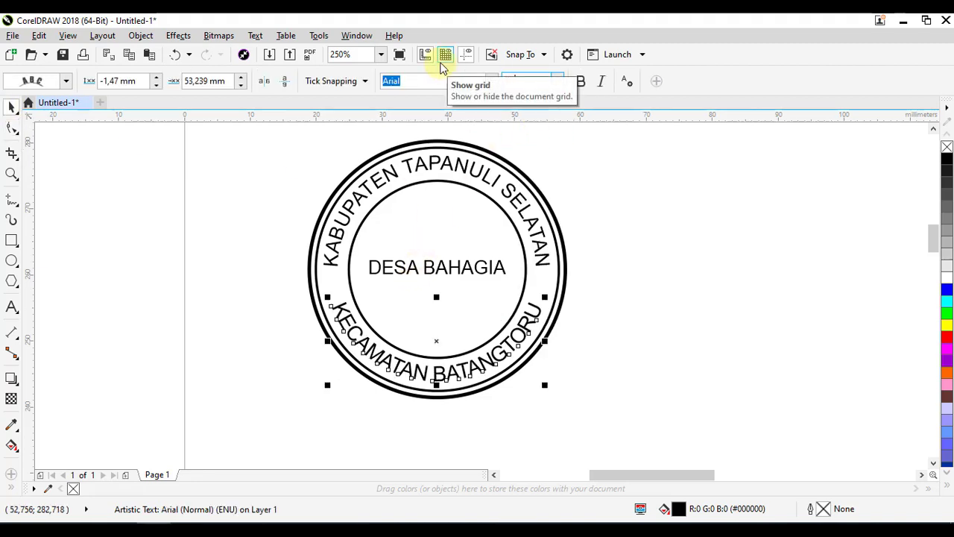
pyautogui.click(219, 284)
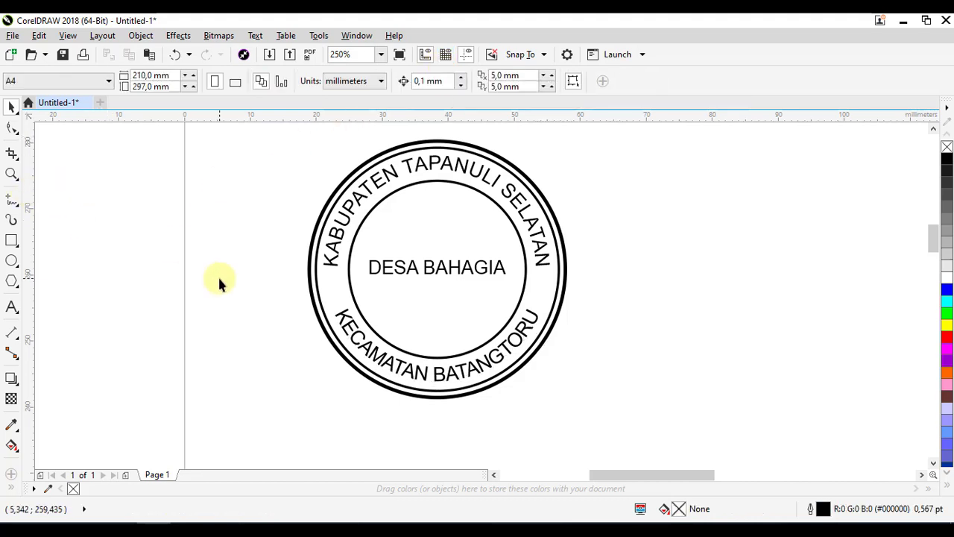
# Move the DESA BAHAGIA text out of the circles onto the blank area beside the stamp.
pyautogui.click(443, 270)
pyautogui.moveTo(443, 270); pyautogui.dragTo(723, 287)
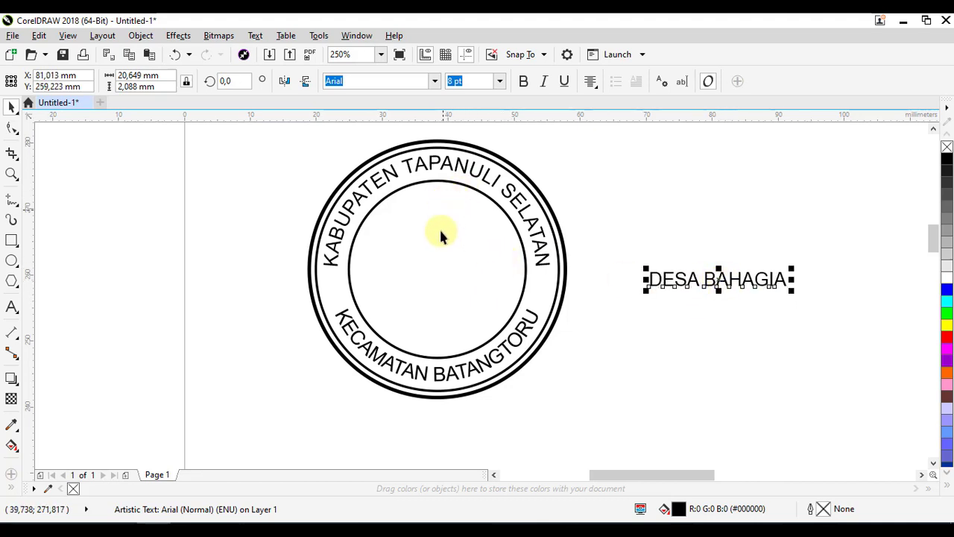
pyautogui.click(678, 213)
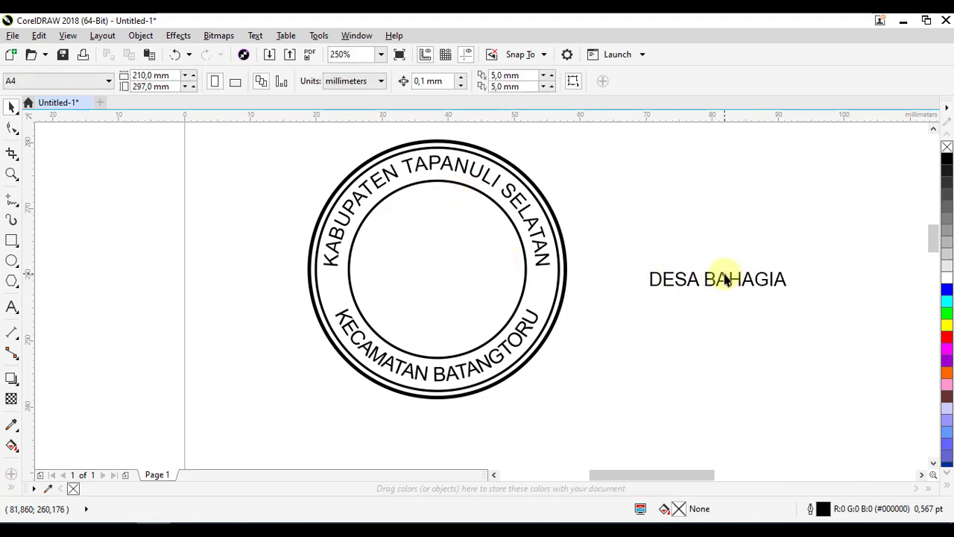
# Centre the DESA BAHAGIA text horizontally and vertically on the innermost circle.
pyautogui.click(723, 279)
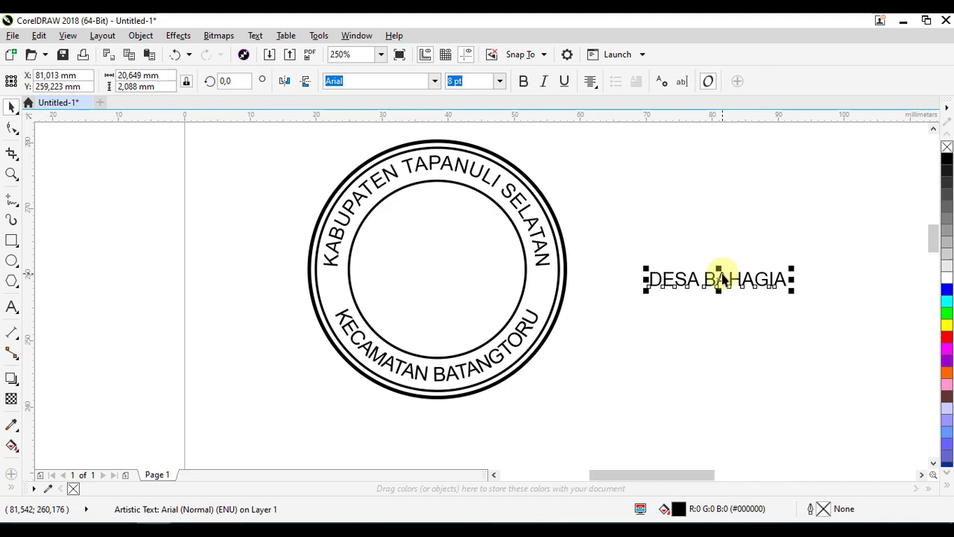
pyautogui.keyDown('shift'); pyautogui.click(455, 186); pyautogui.keyUp('shift')
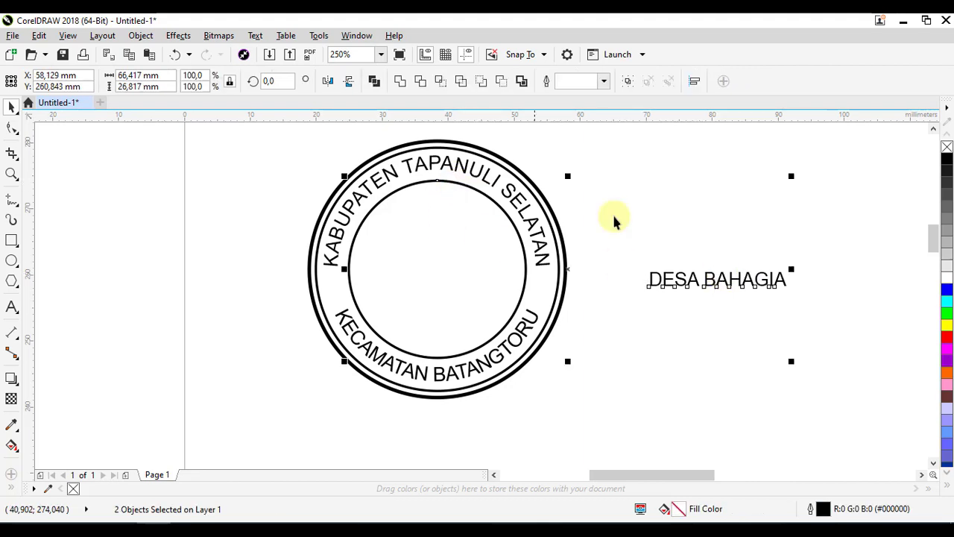
pyautogui.click(735, 306)
pyautogui.click(724, 281)
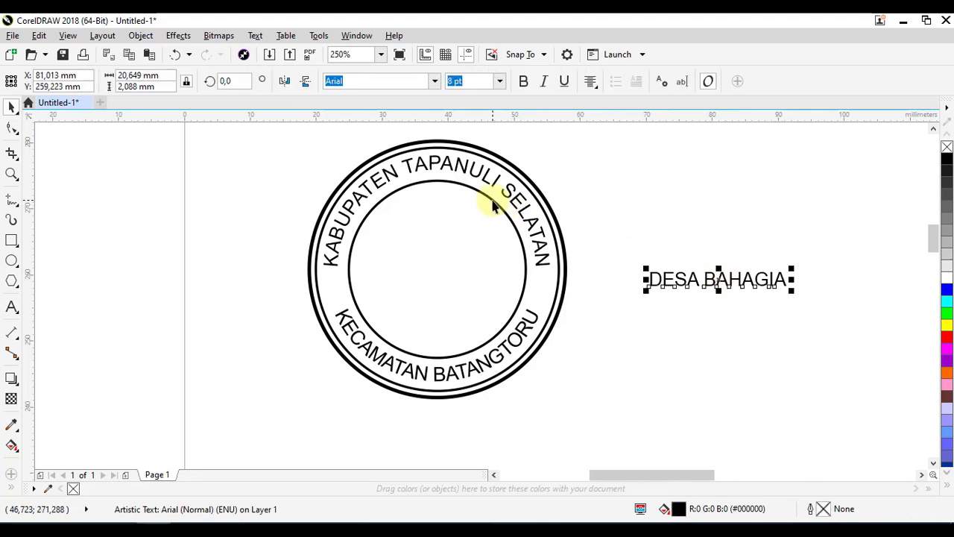
pyautogui.press('shift')
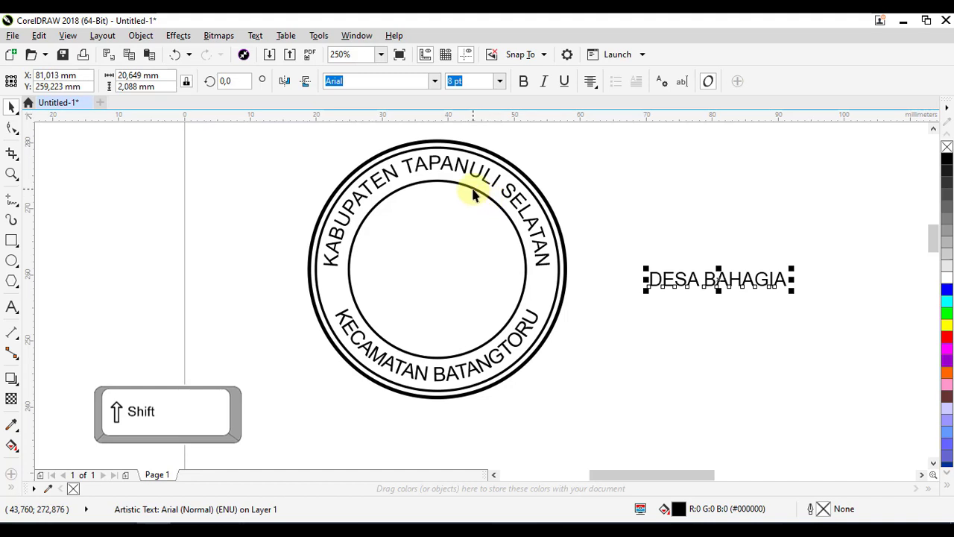
pyautogui.keyDown('shift'); pyautogui.click(473, 190); pyautogui.keyUp('shift')
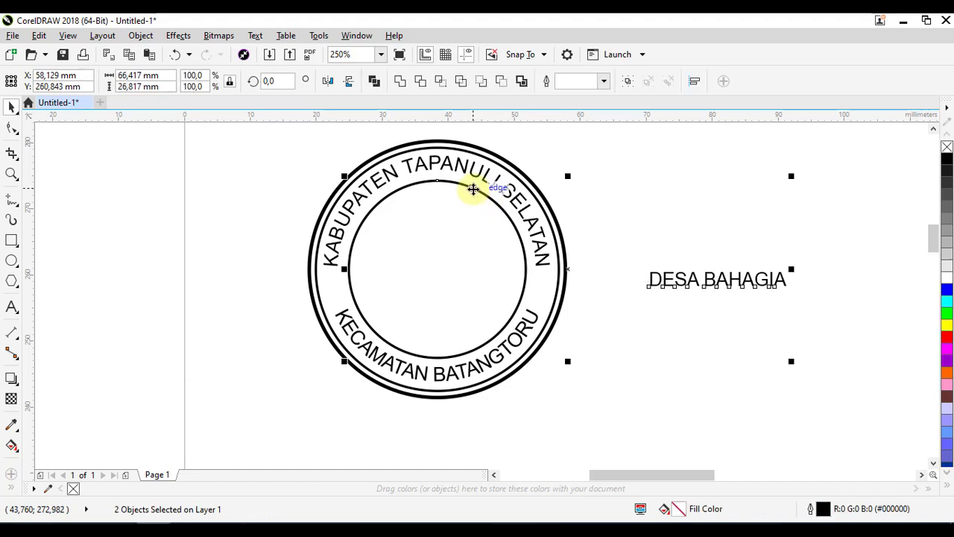
pyautogui.press('c')
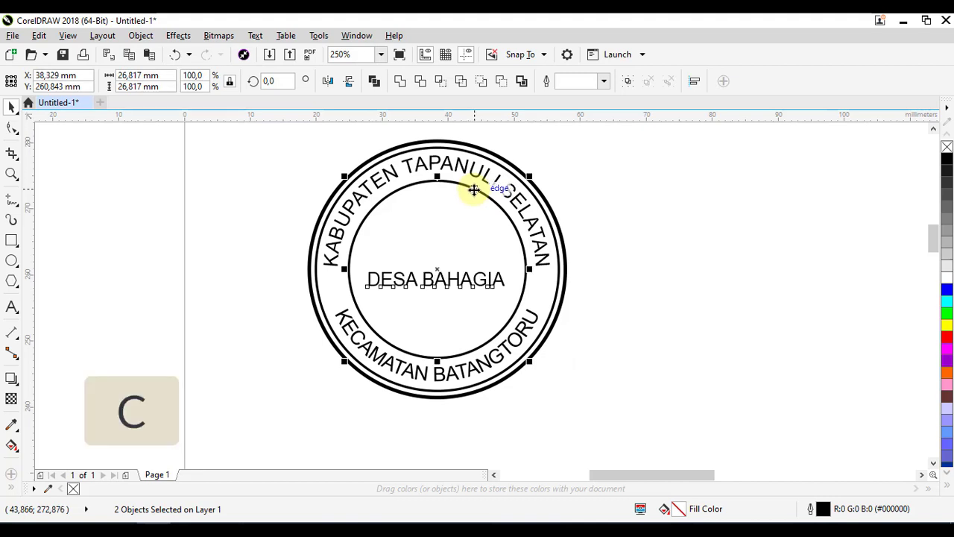
pyautogui.press('e')
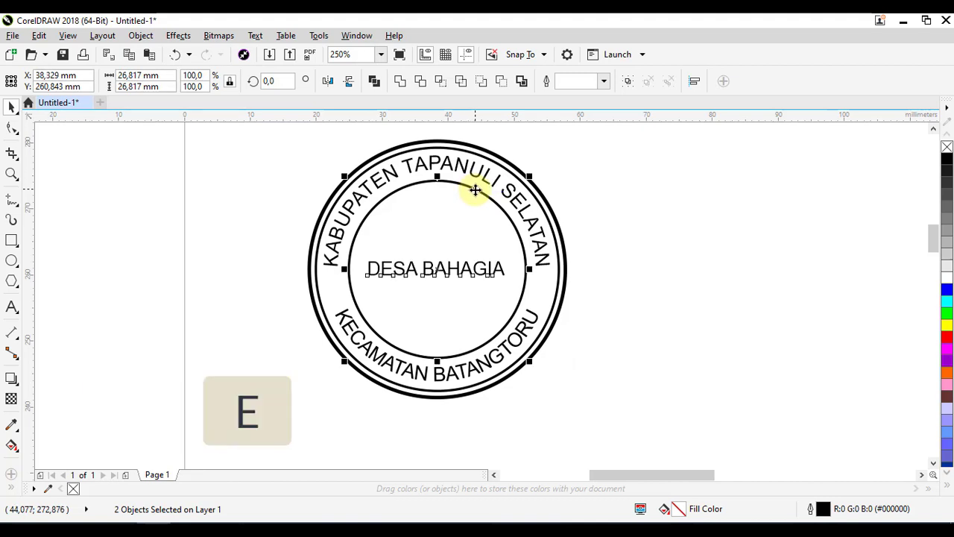
pyautogui.click(624, 216)
pyautogui.scroll(2, 463, 270)
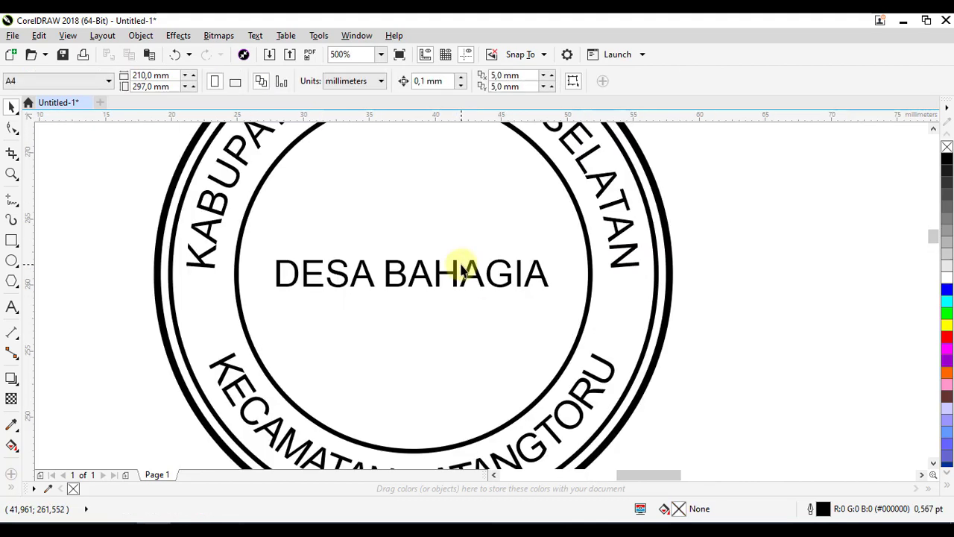
# Make the DESA BAHAGIA text in the centre of the stamp bold.
pyautogui.click(460, 272)
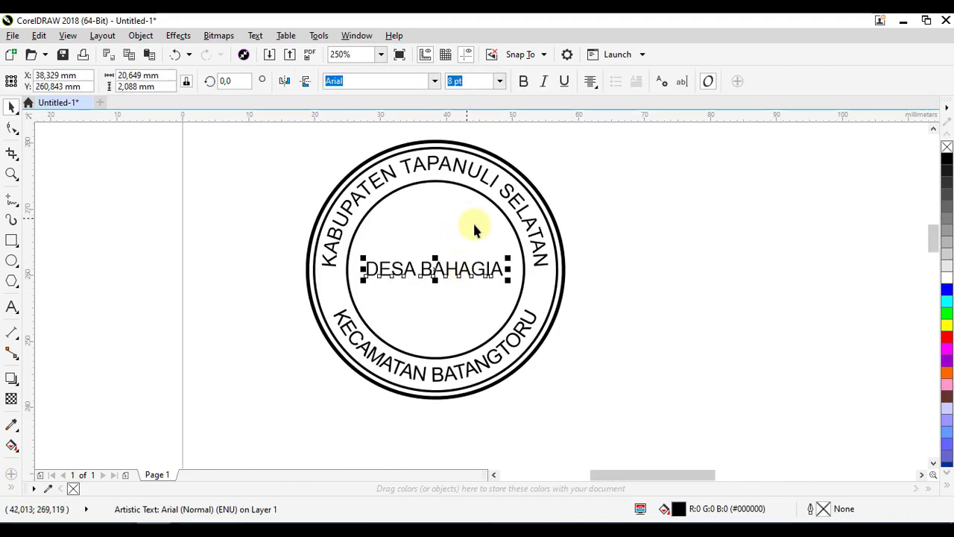
pyautogui.click(661, 259)
pyautogui.click(465, 270)
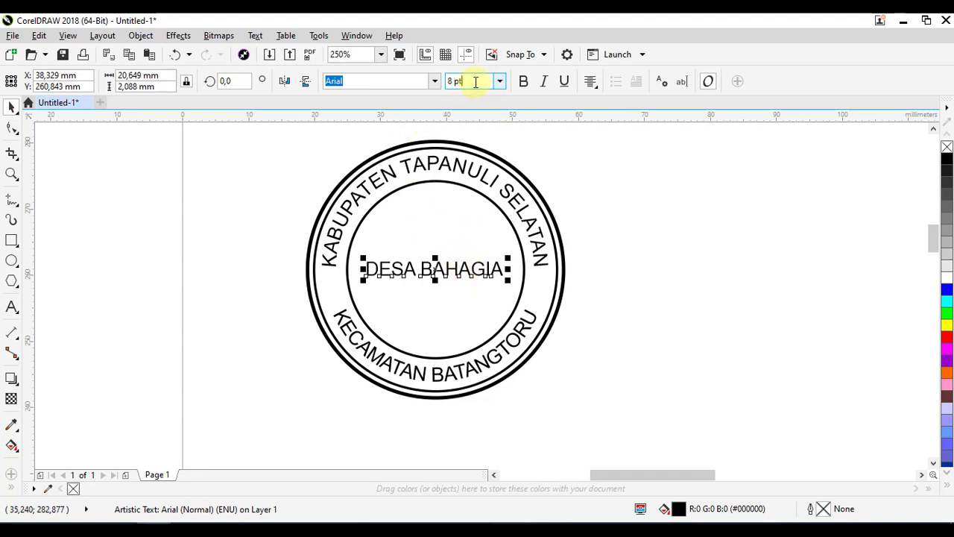
pyautogui.click(643, 278)
pyautogui.click(490, 271)
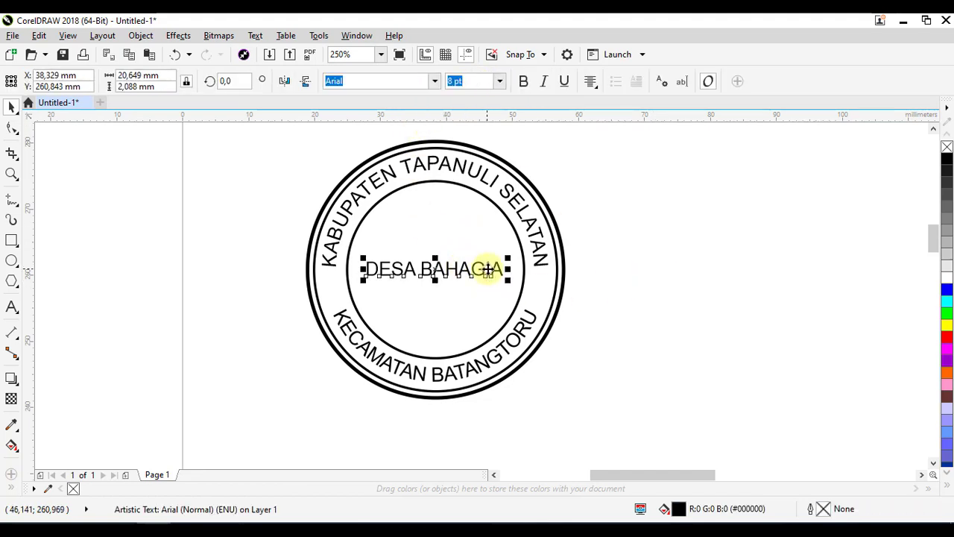
pyautogui.click(525, 82)
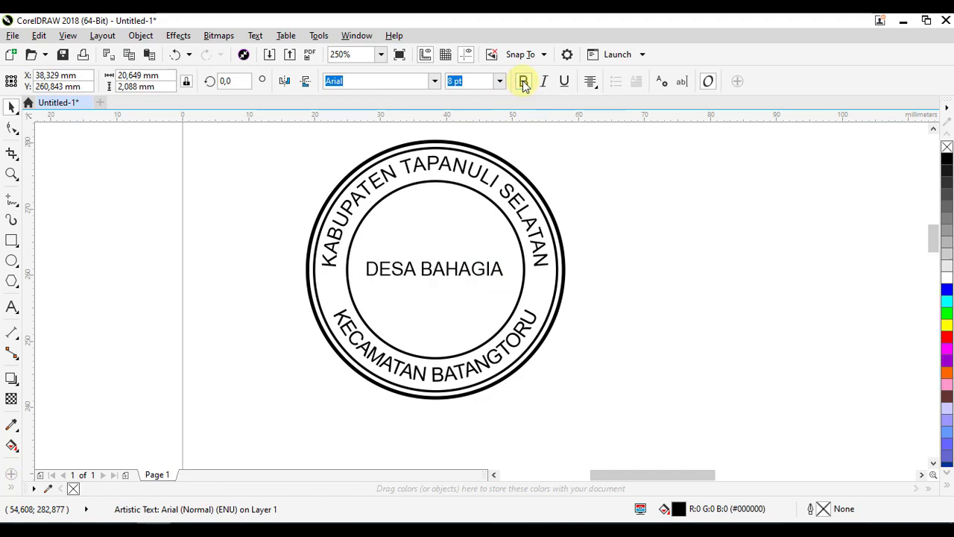
pyautogui.click(671, 269)
# Make both curved texts, KABUPATEN TAPANULI SELATAN and KECAMATAN BATANGTORU, bold.
pyautogui.click(479, 180)
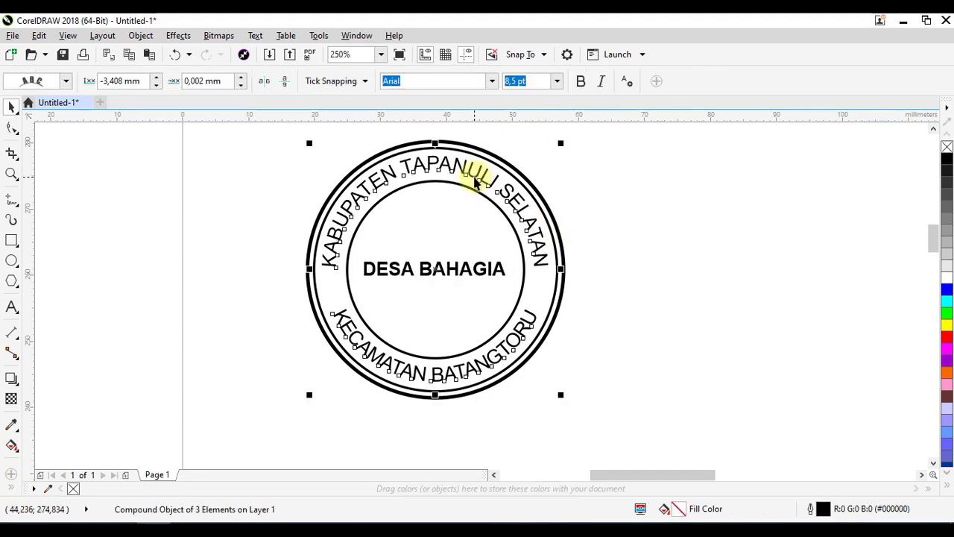
pyautogui.click(583, 82)
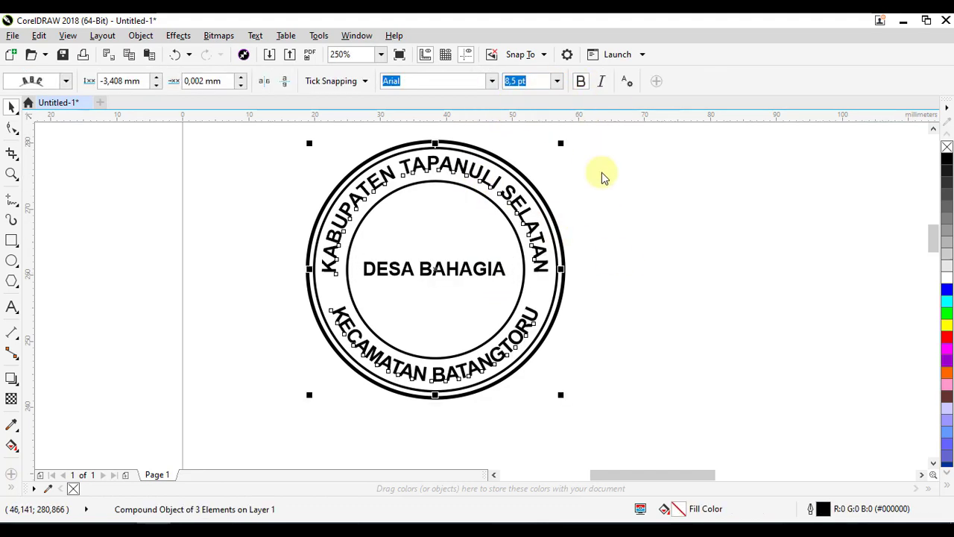
pyautogui.click(652, 246)
pyautogui.moveTo(668, 284); pyautogui.dragTo(666, 281)
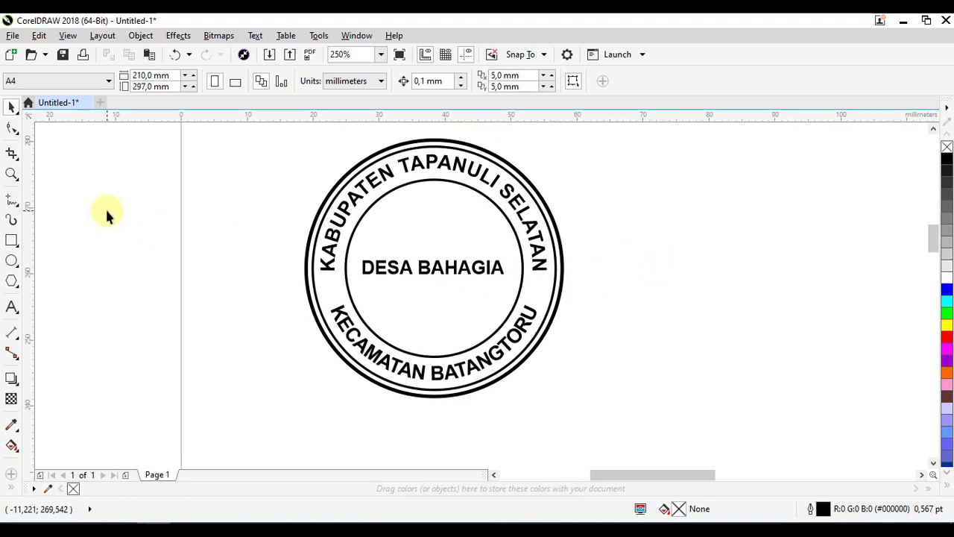
# Draw a five-pointed star about 2.3 mm wide in the ring between the starts of KABUPATEN and KECAMATAN.
pyautogui.click(12, 282)
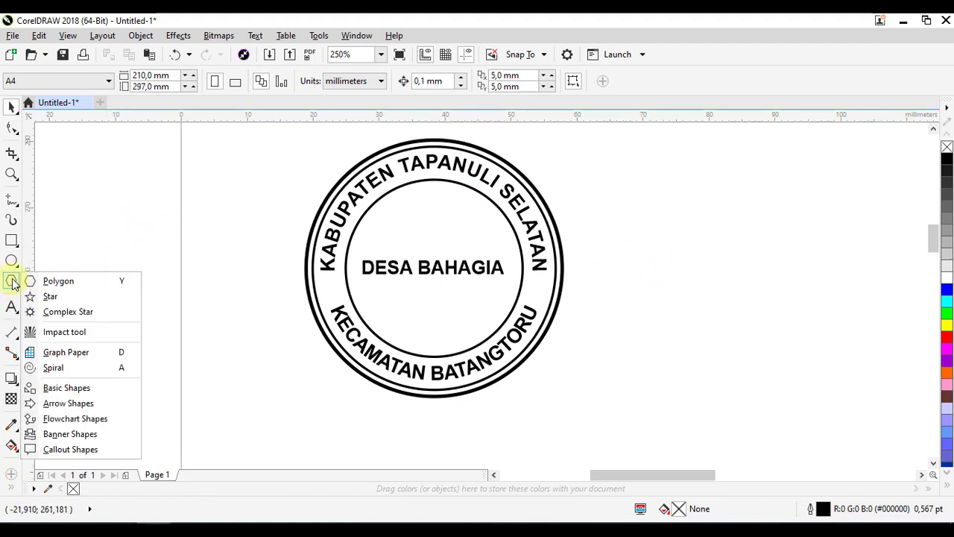
pyautogui.click(50, 296)
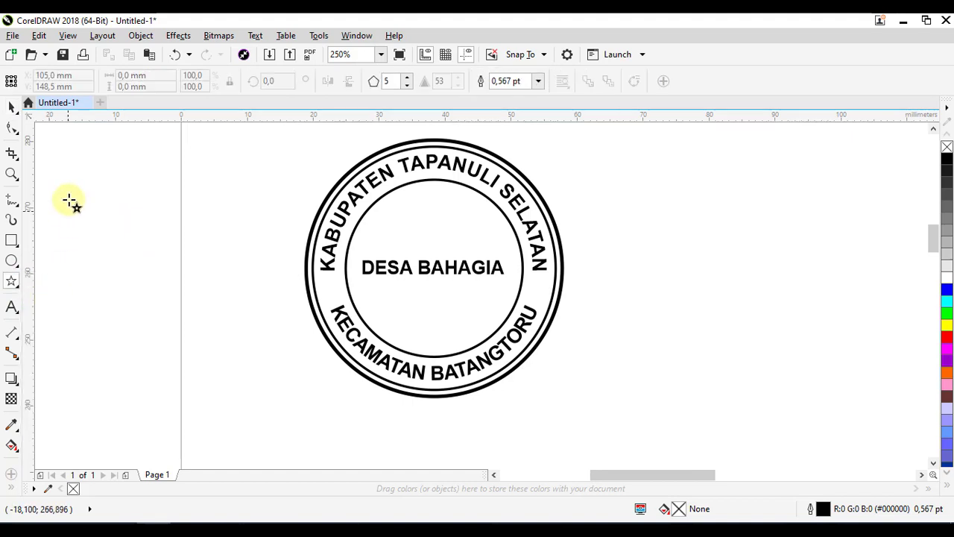
pyautogui.click(12, 281)
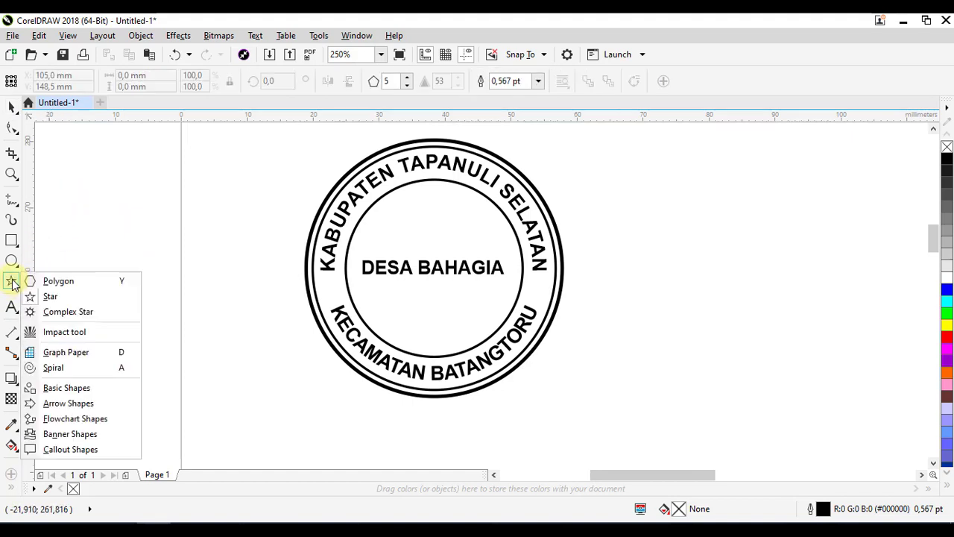
pyautogui.click(50, 297)
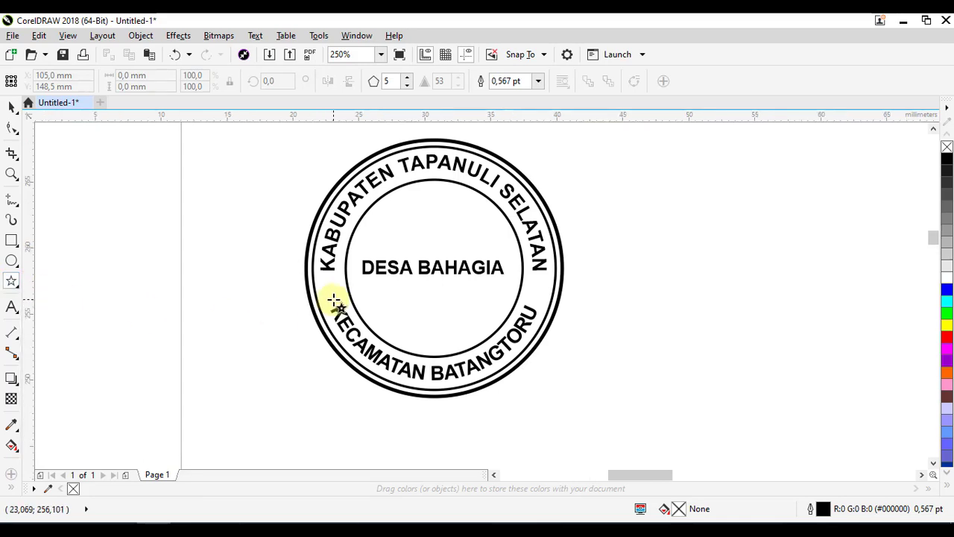
pyautogui.scroll(3, 327, 293)
pyautogui.scroll(-2, 284, 277)
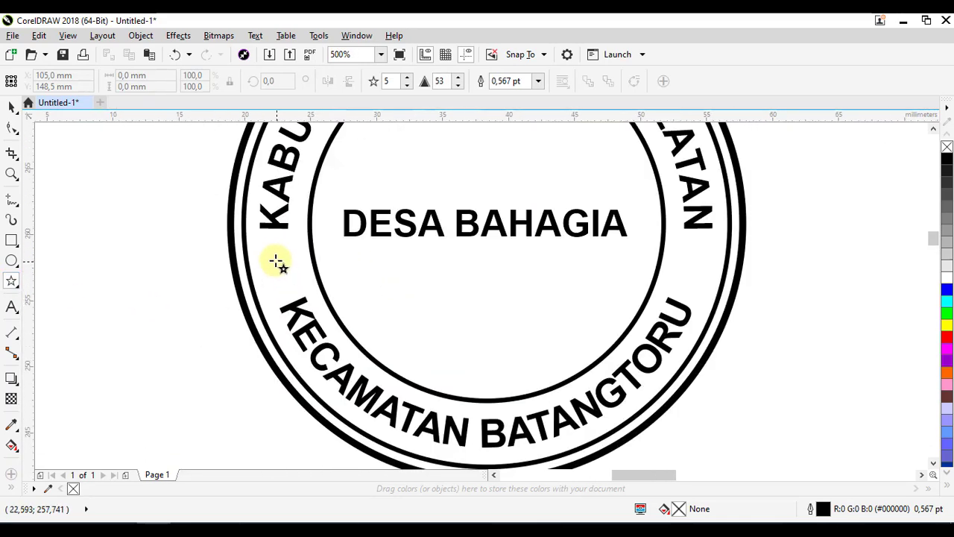
pyautogui.moveTo(276, 267)
pyautogui.mouseDown()
pyautogui.moveTo(293, 276)
pyautogui.moveTo(283, 264)
pyautogui.moveTo(270, 276)
pyautogui.moveTo(284, 280)
pyautogui.moveTo(276, 267)
pyautogui.moveTo(298, 279)
pyautogui.moveTo(288, 271)
pyautogui.mouseUp()
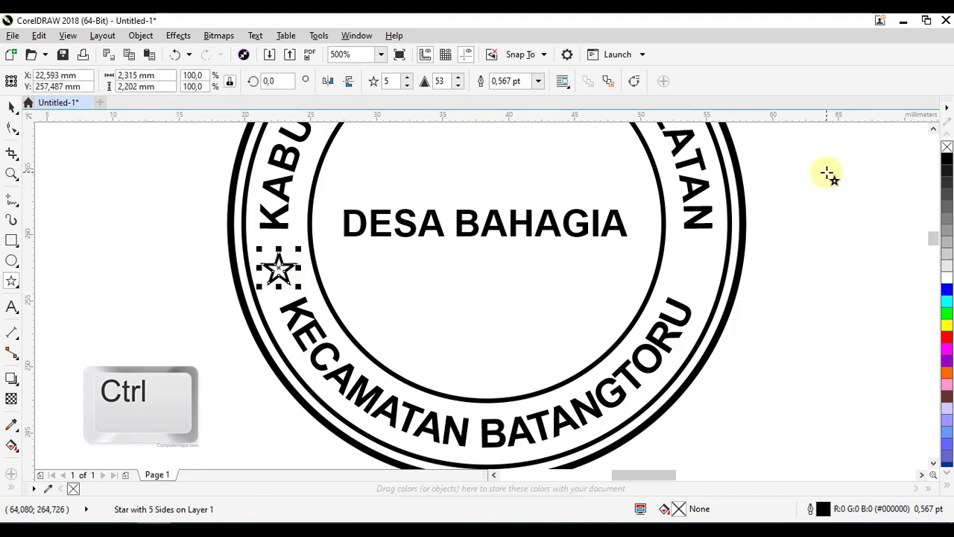
# Fill the star with black and remove its outline.
pyautogui.click(947, 161)
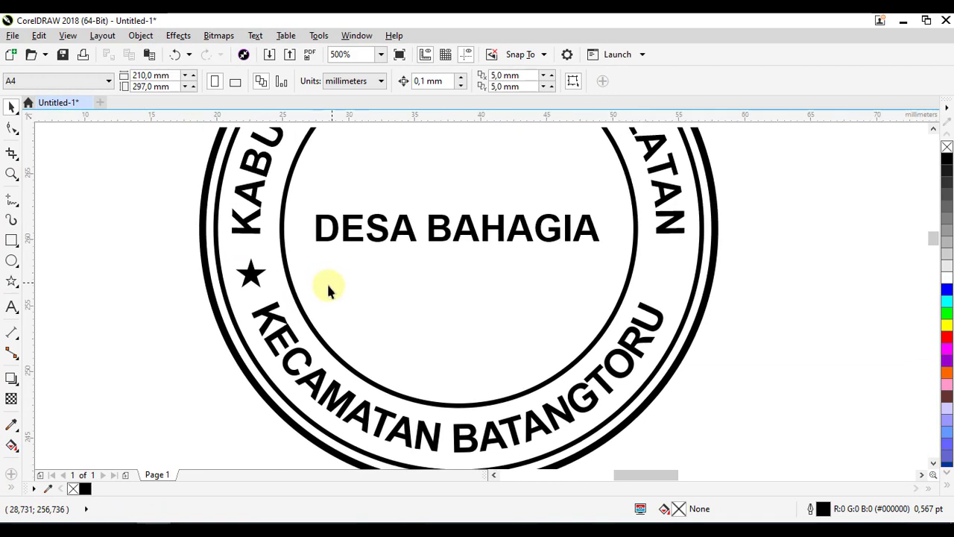
pyautogui.click(250, 275)
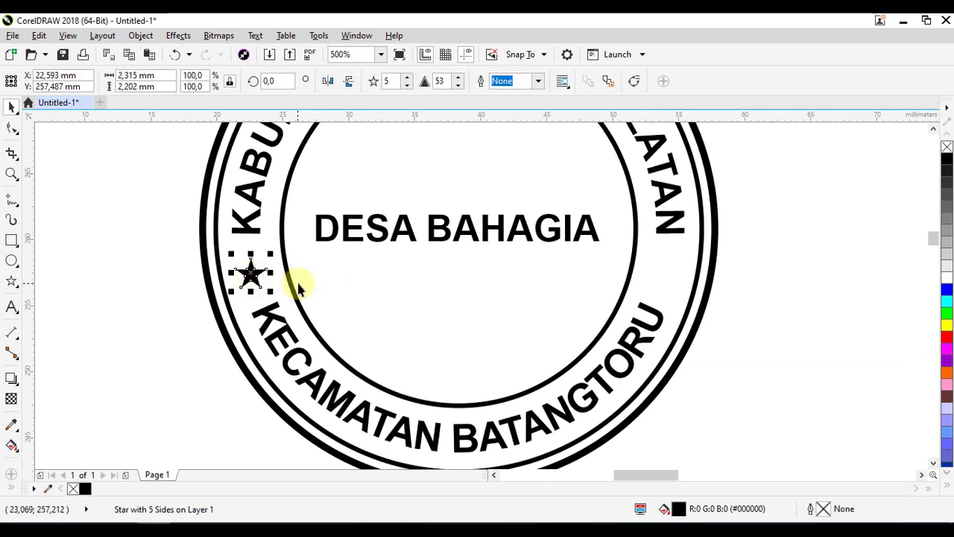
pyautogui.click(166, 267)
# Copy the black star straight across the ring into the gap between the ends of SELATAN and BATANGTORU.
pyautogui.click(251, 273)
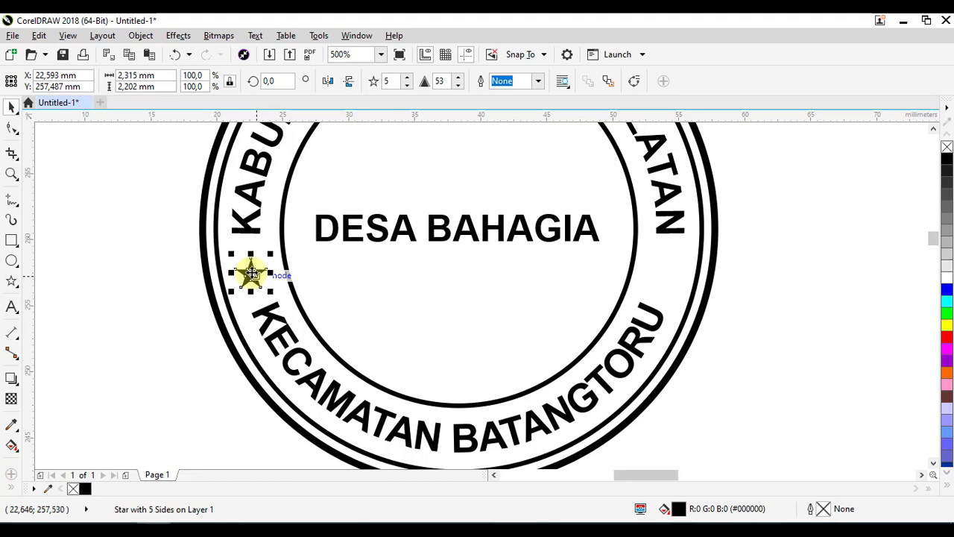
pyautogui.press('shift')
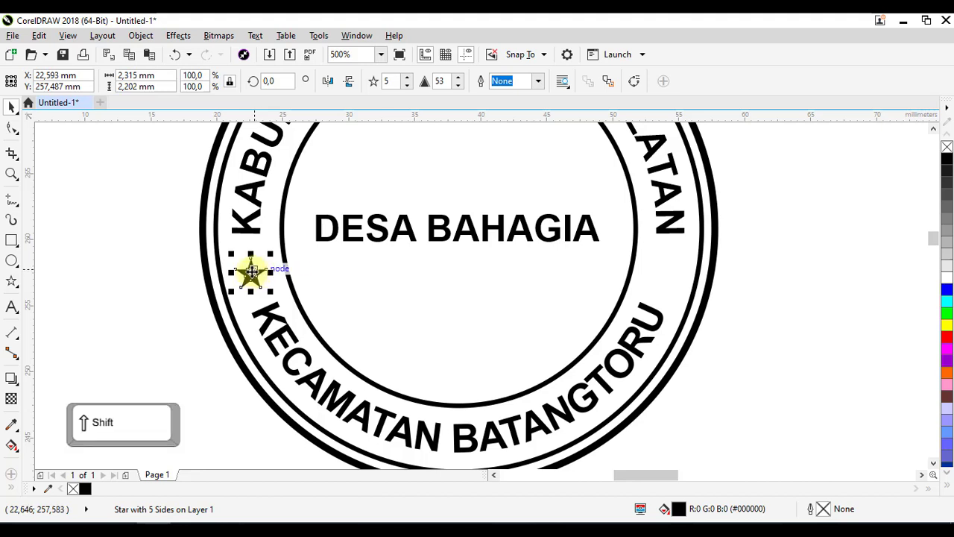
pyautogui.moveTo(252, 273); pyautogui.dragTo(665, 309)
pyautogui.hotkey('ctrl', 'z')
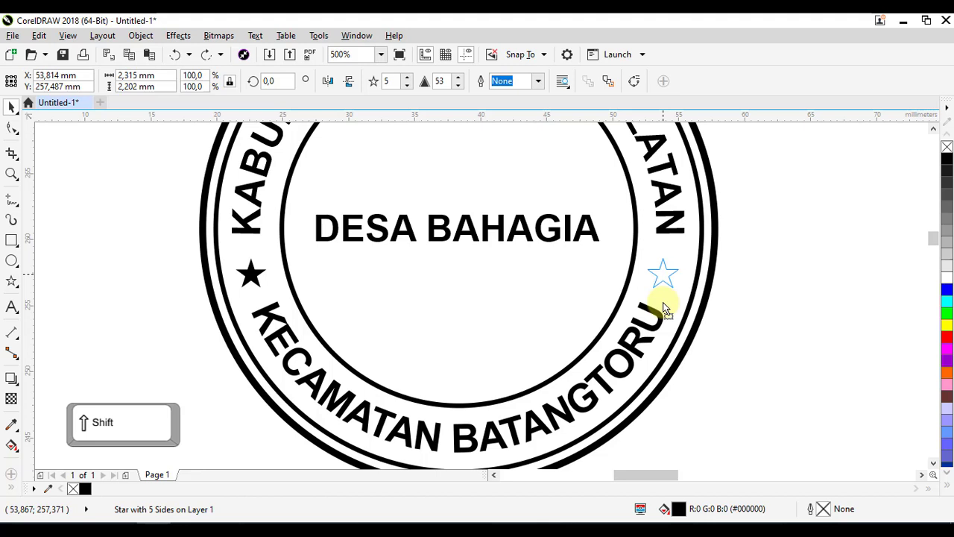
pyautogui.moveTo(666, 309); pyautogui.dragTo(665, 294)
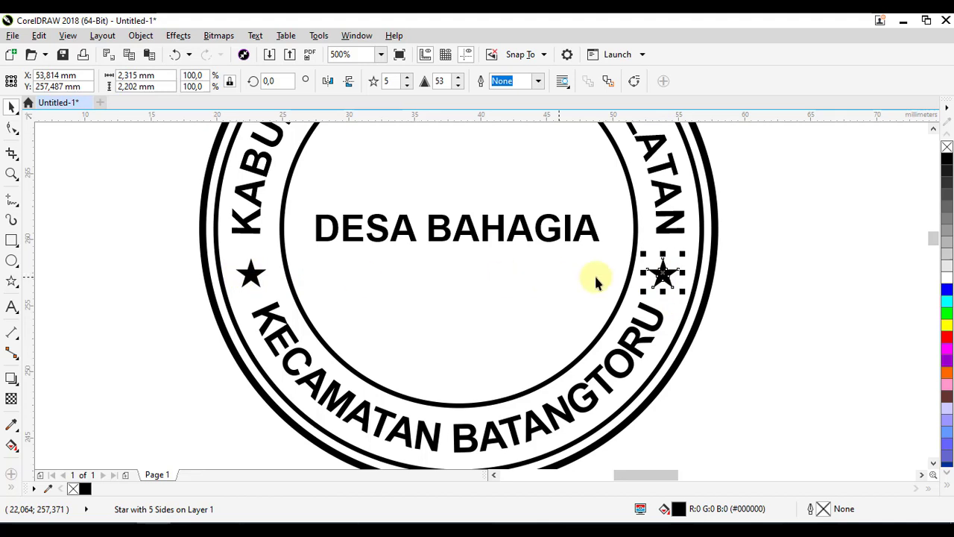
pyautogui.click(636, 277)
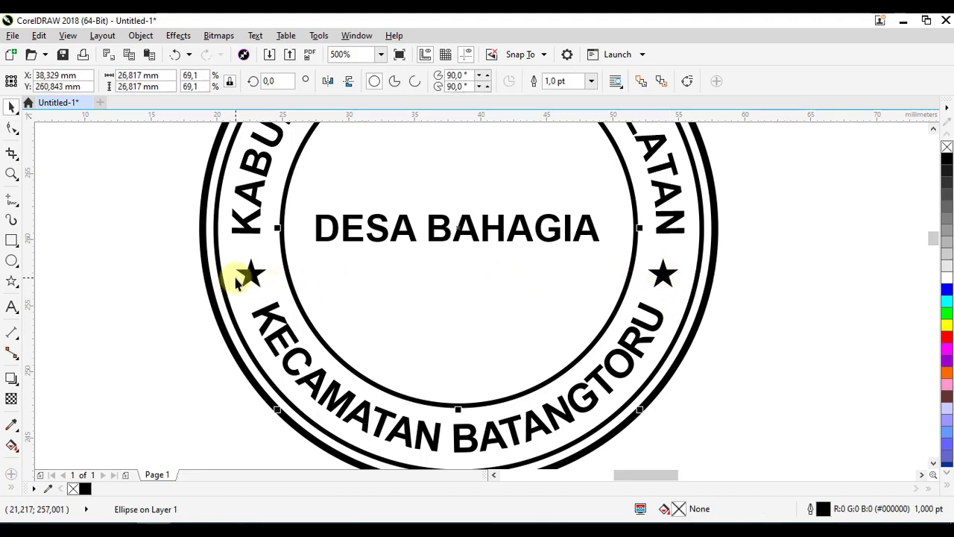
pyautogui.click(783, 270)
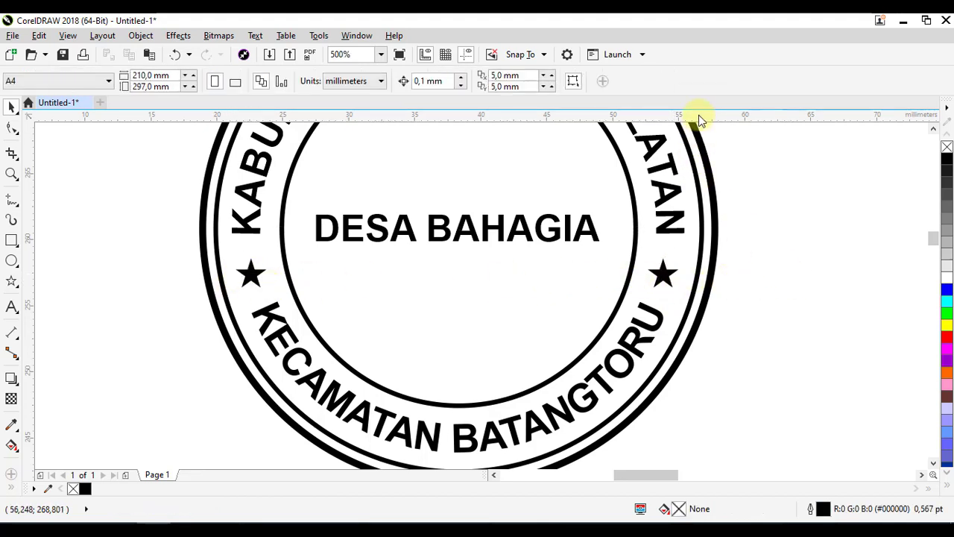
# Check that both stars are level against a temporary horizontal guideline placed just beneath them, and delete the guideline.
pyautogui.moveTo(699, 117); pyautogui.dragTo(707, 292)
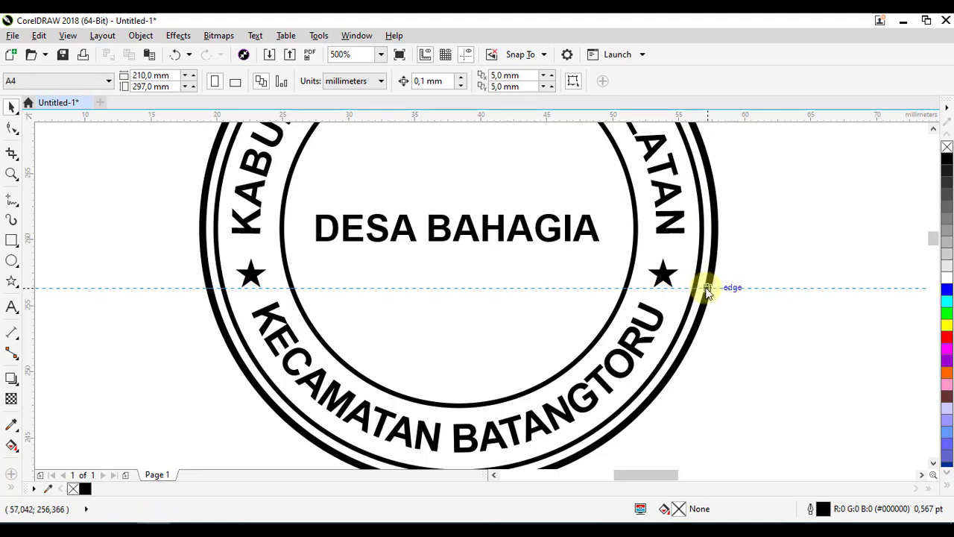
pyautogui.moveTo(707, 291); pyautogui.dragTo(707, 289)
pyautogui.scroll(2, 479, 293)
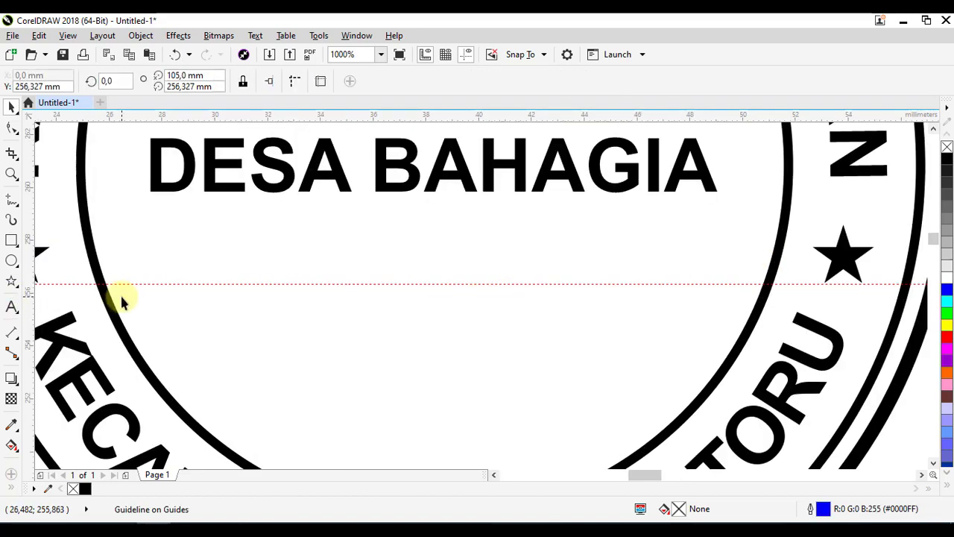
pyautogui.moveTo(119, 300); pyautogui.dragTo(187, 310)
pyautogui.scroll(-2, 821, 291)
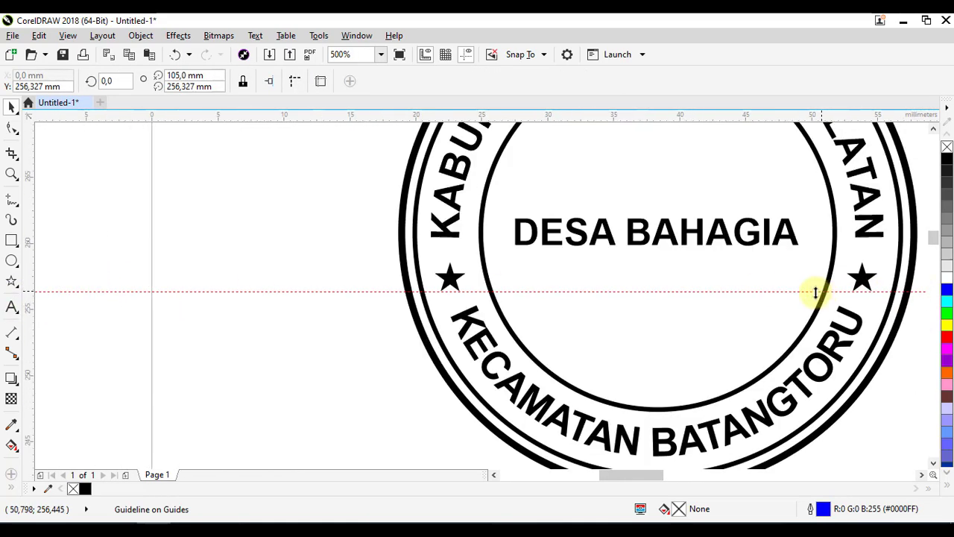
pyautogui.rightClick(788, 291)
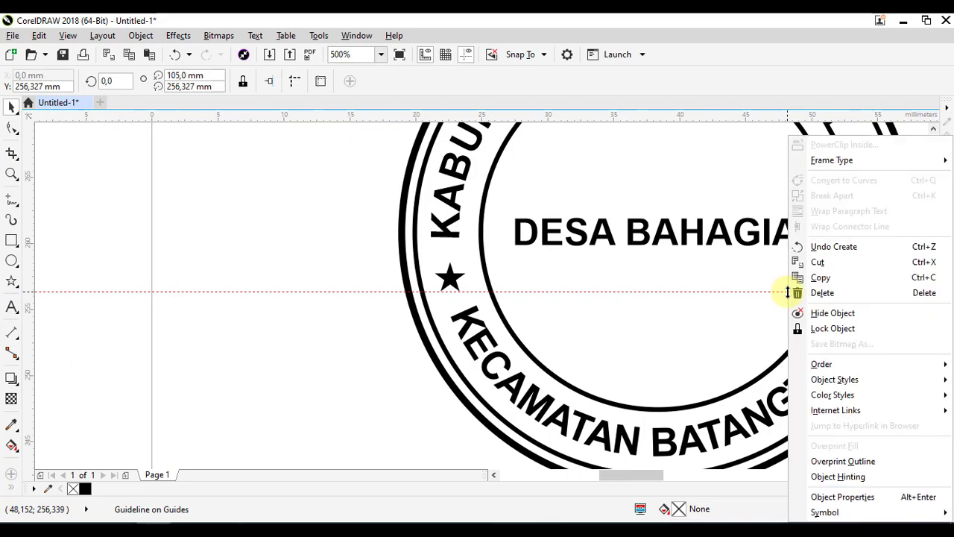
pyautogui.click(831, 292)
pyautogui.moveTo(848, 315); pyautogui.dragTo(584, 343)
pyautogui.scroll(-1, 584, 343)
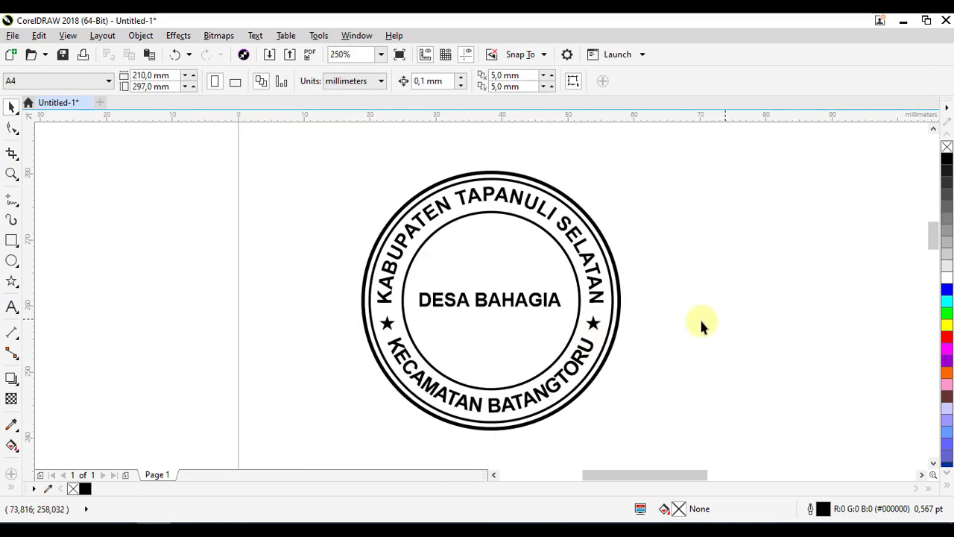
# Draw a rectangle about 30.5 mm wide and 6.2 mm high around DESA BAHAGIA, extending past both sides of the inner circle.
pyautogui.scroll(1, 505, 309)
pyautogui.scroll(-2, 505, 310)
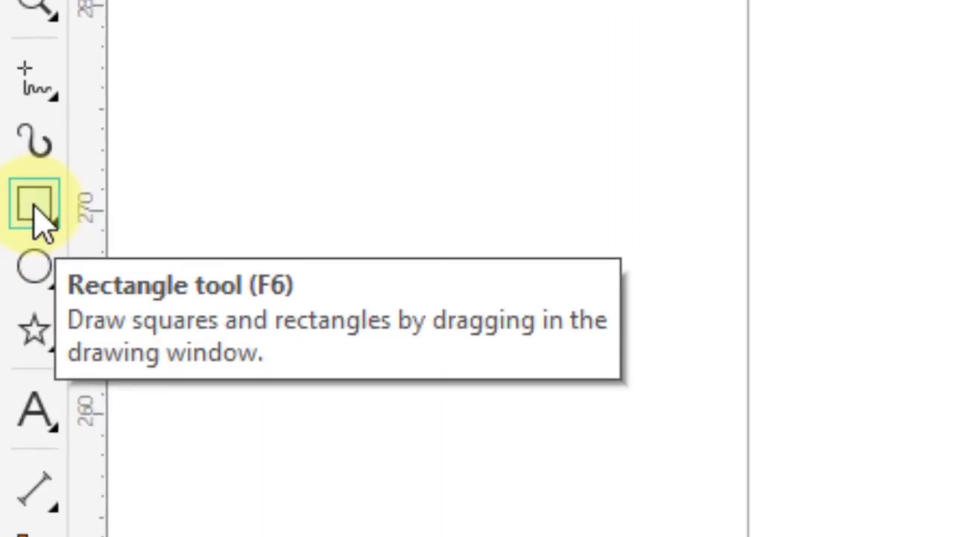
pyautogui.click(35, 203)
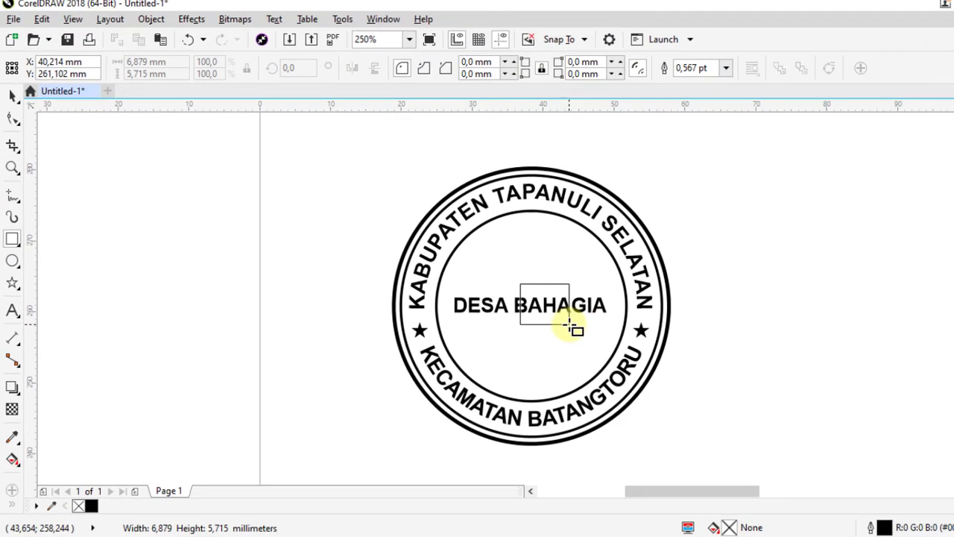
pyautogui.moveTo(571, 322)
pyautogui.mouseDown()
pyautogui.moveTo(539, 324)
pyautogui.moveTo(588, 322)
pyautogui.mouseUp()
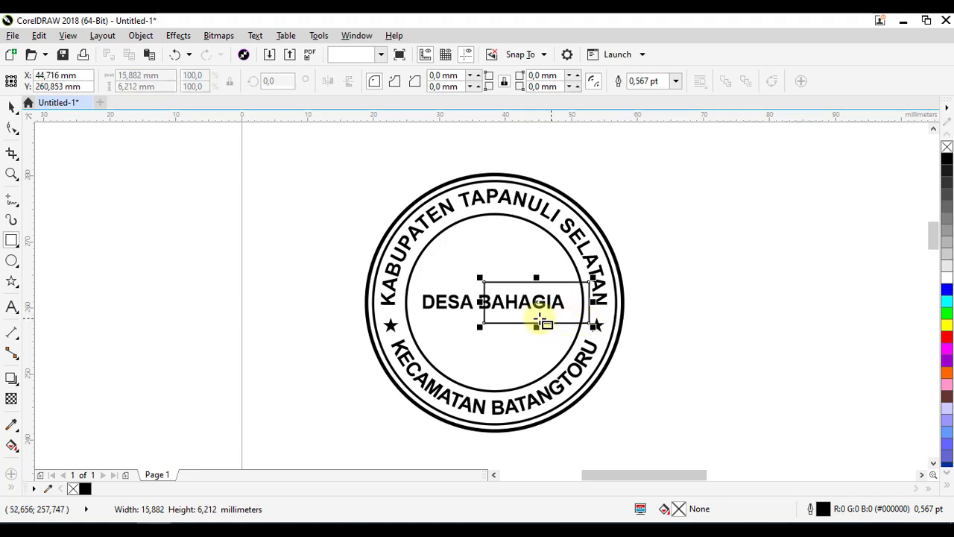
pyautogui.moveTo(485, 302); pyautogui.dragTo(384, 297)
pyautogui.click(12, 107)
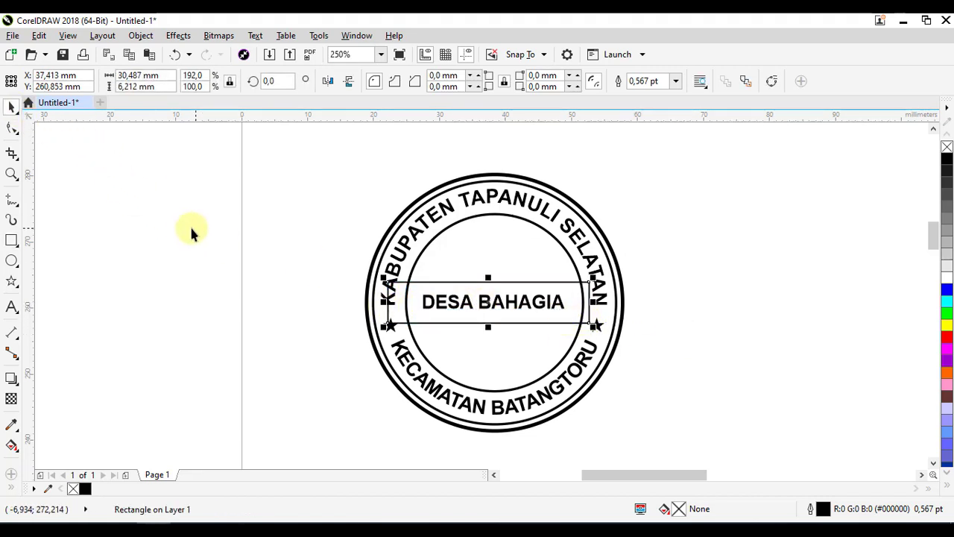
# Centre the rectangle horizontally and vertically on the inner circle.
pyautogui.click(511, 278)
pyautogui.click(518, 282)
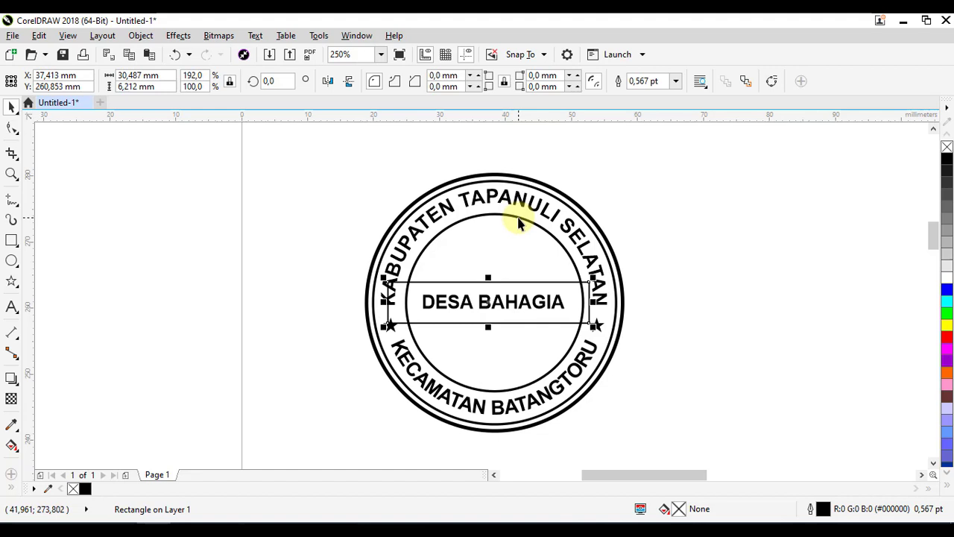
pyautogui.press('shift')
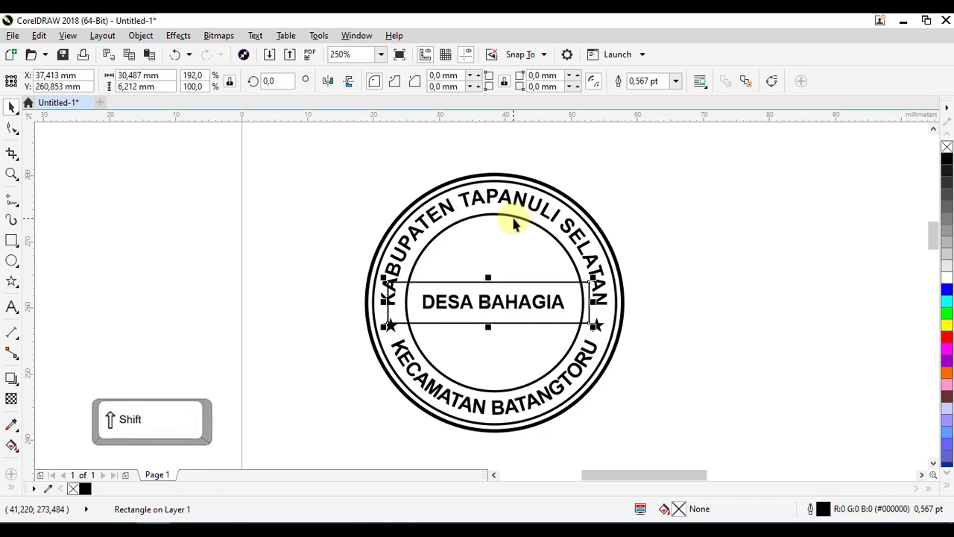
pyautogui.keyDown('shift'); pyautogui.click(513, 216); pyautogui.keyUp('shift')
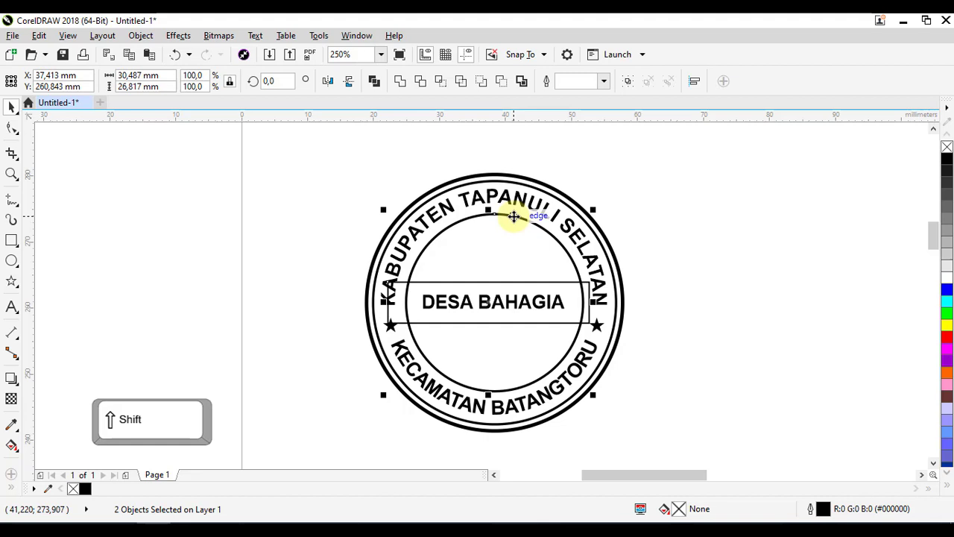
pyautogui.press('c')
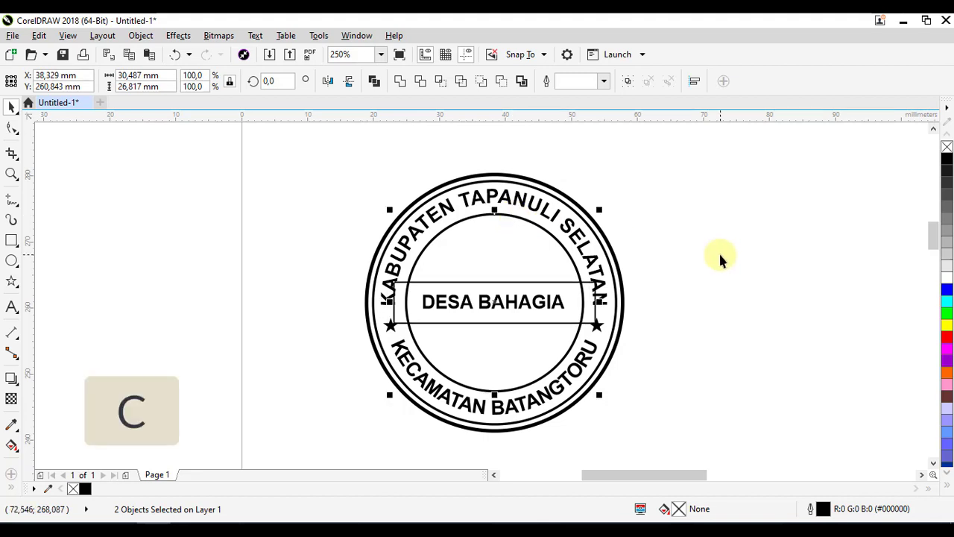
pyautogui.press('e')
pyautogui.click(722, 301)
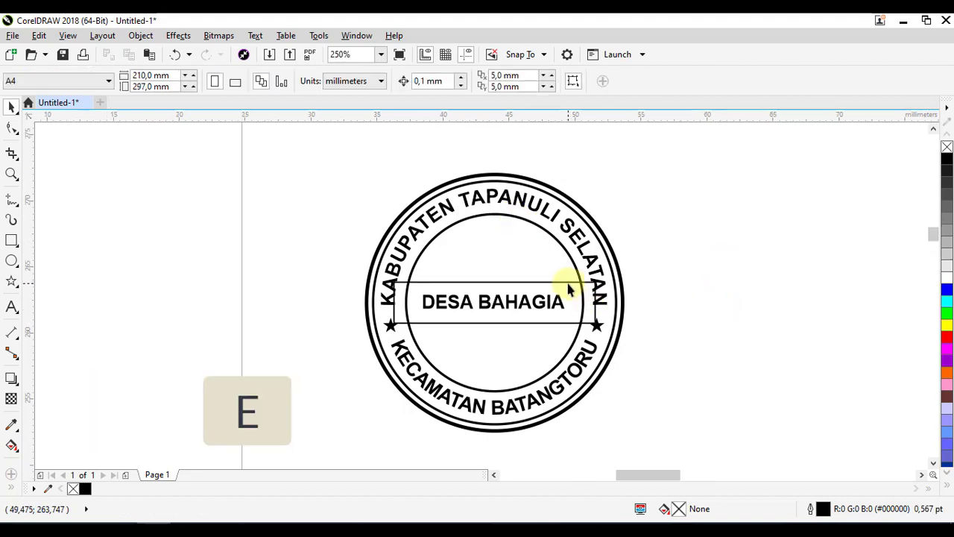
# Intersect the rectangle with the inner circle to create a band shape around DESA BAHAGIA.
pyautogui.scroll(2, 568, 287)
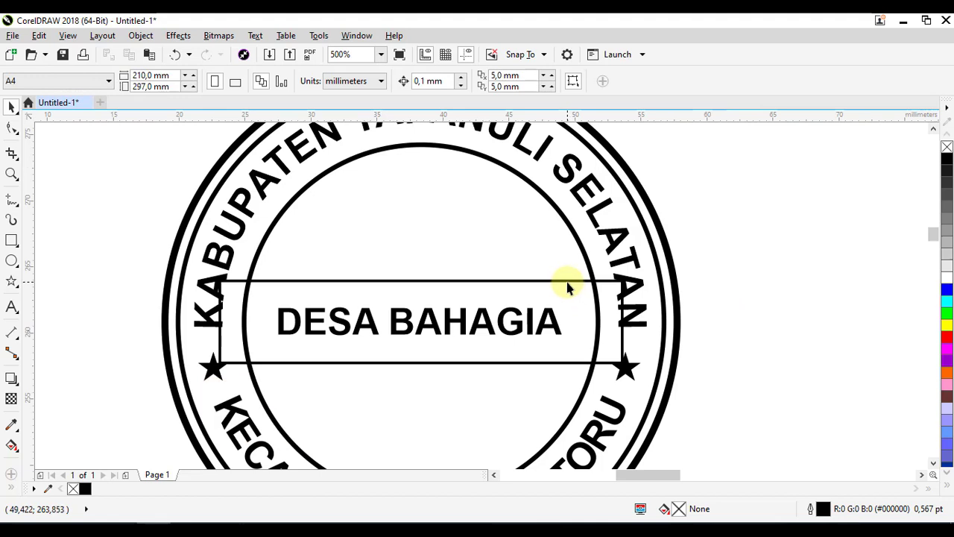
pyautogui.click(419, 280)
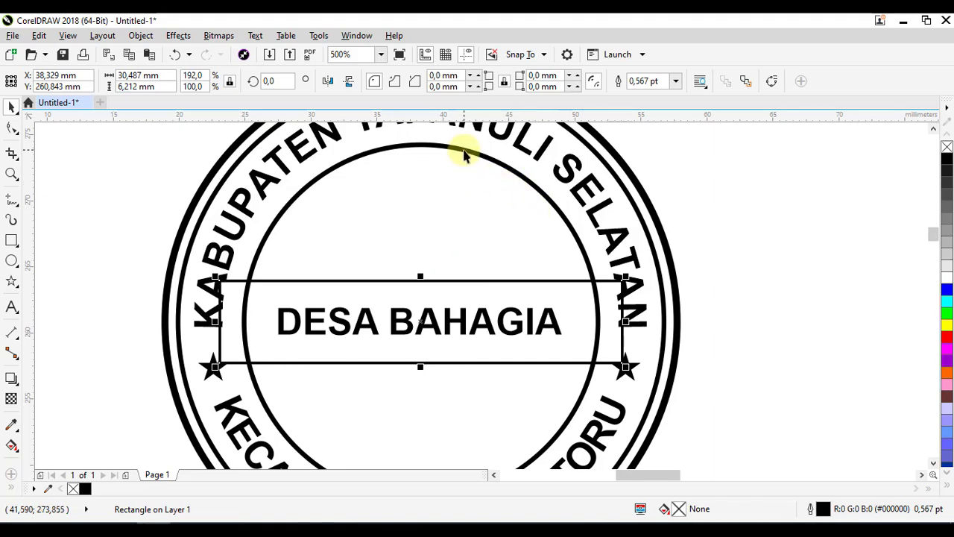
pyautogui.keyDown('shift'); pyautogui.click(464, 150); pyautogui.keyUp('shift')
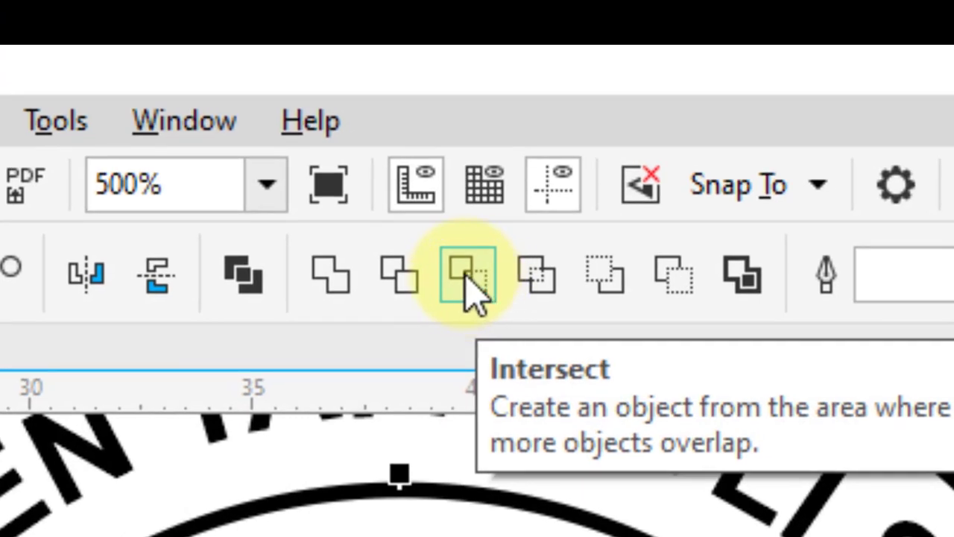
pyautogui.click(466, 280)
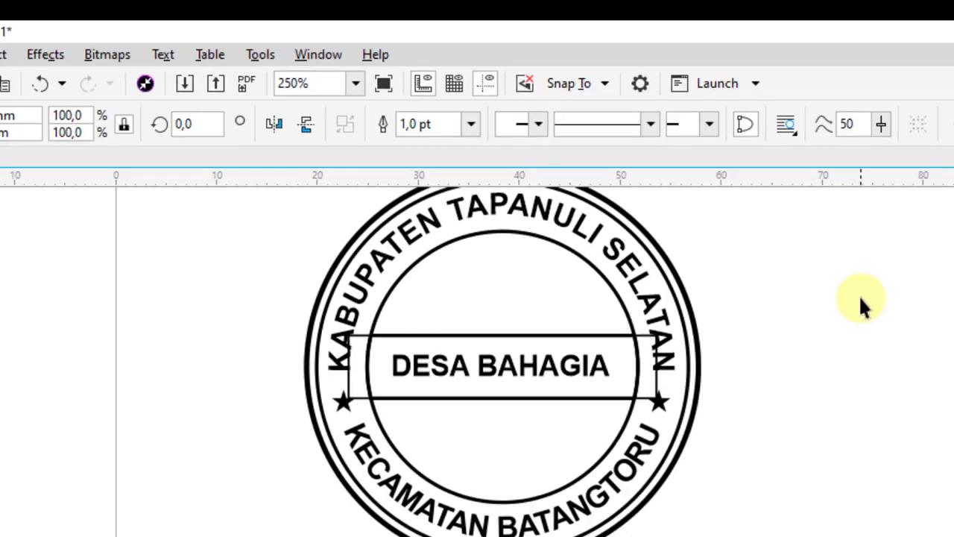
pyautogui.press('Escape')
# Delete the original rectangle that extends beyond the inner circle, keeping the intersected band.
pyautogui.scroll(2, 545, 239)
pyautogui.click(559, 202)
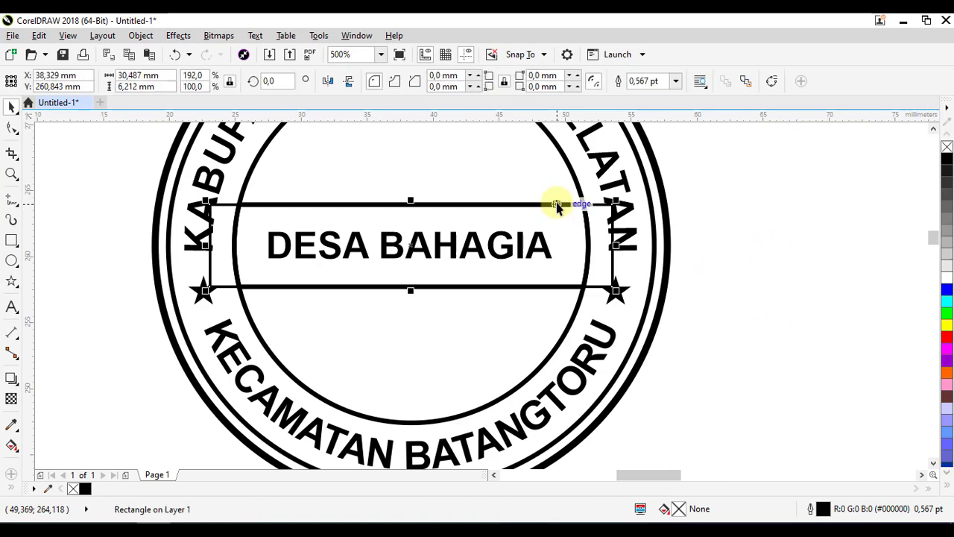
pyautogui.click(757, 205)
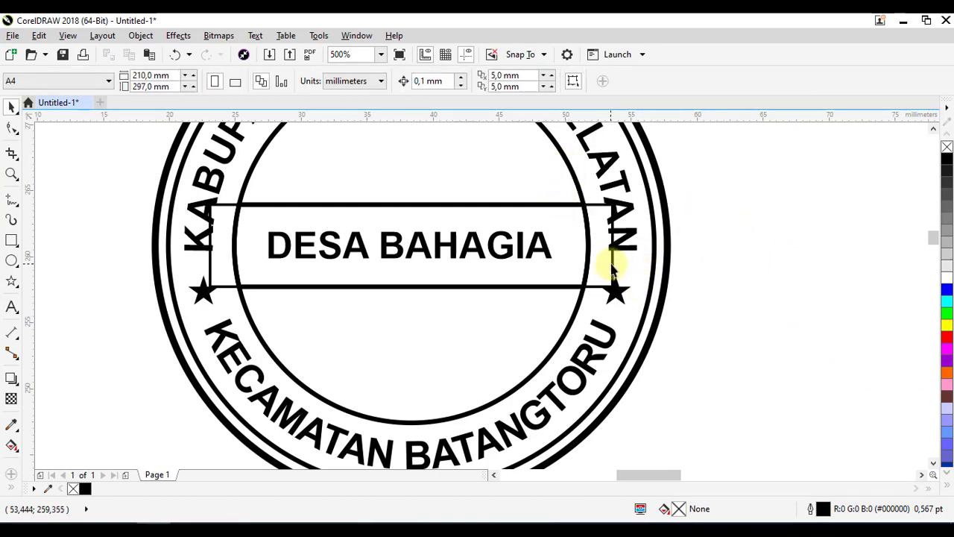
pyautogui.scroll(2, 614, 270)
pyautogui.scroll(-2, 616, 266)
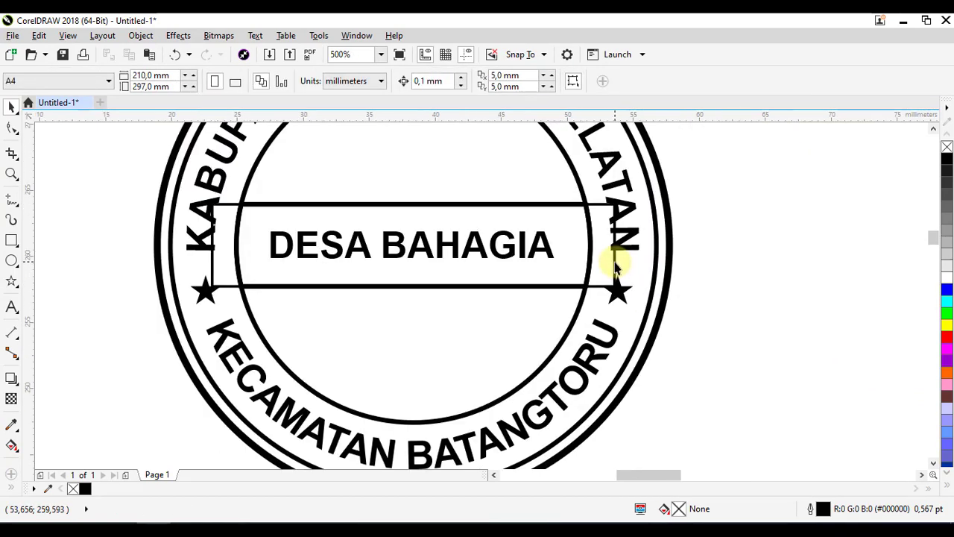
pyautogui.click(613, 261)
pyautogui.click(731, 261)
pyautogui.scroll(2, 616, 266)
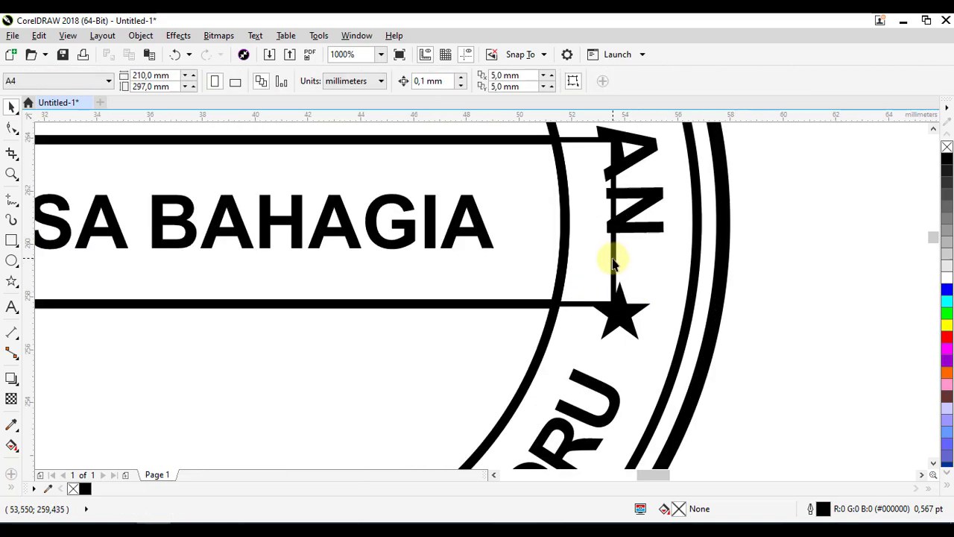
pyautogui.click(614, 257)
pyautogui.scroll(-2, 722, 248)
pyautogui.moveTo(798, 257); pyautogui.dragTo(782, 307)
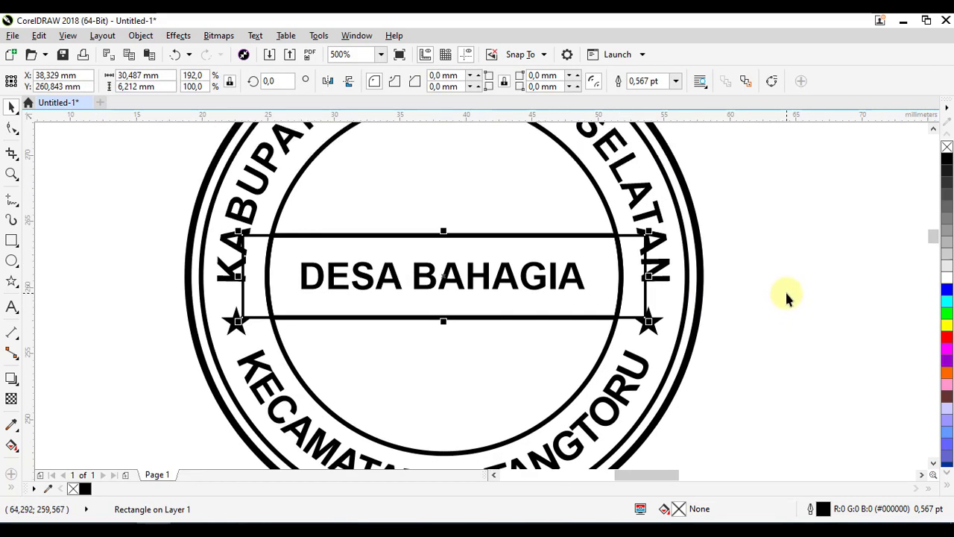
pyautogui.press('Delete')
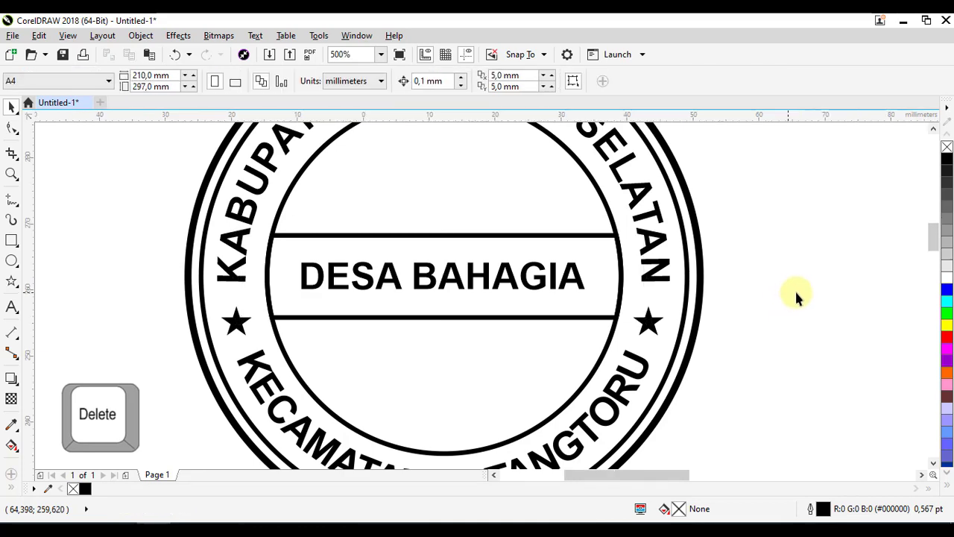
pyautogui.scroll(-2, 795, 289)
pyautogui.moveTo(795, 290); pyautogui.dragTo(624, 317)
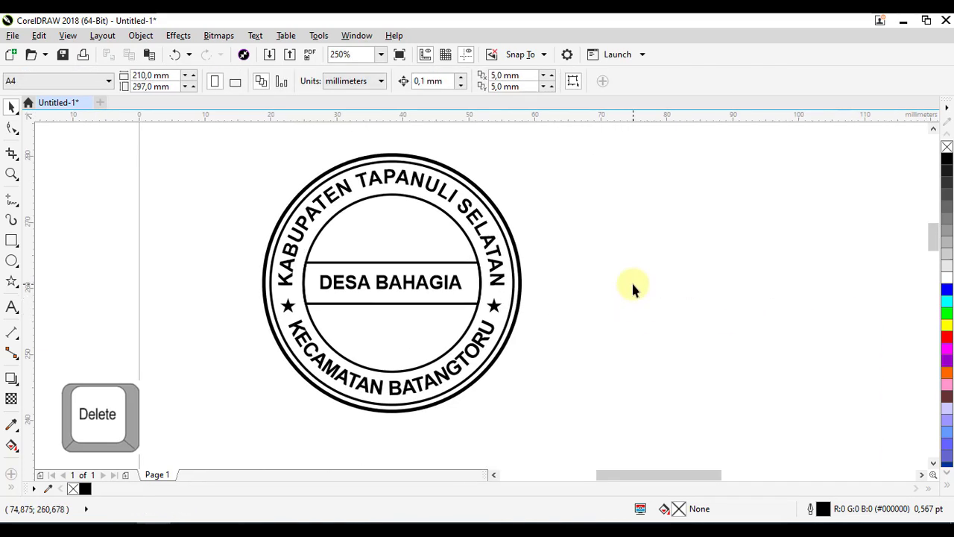
# Select all objects of the stamp and check its overall width and height.
pyautogui.moveTo(213, 143); pyautogui.dragTo(565, 423)
pyautogui.click(609, 342)
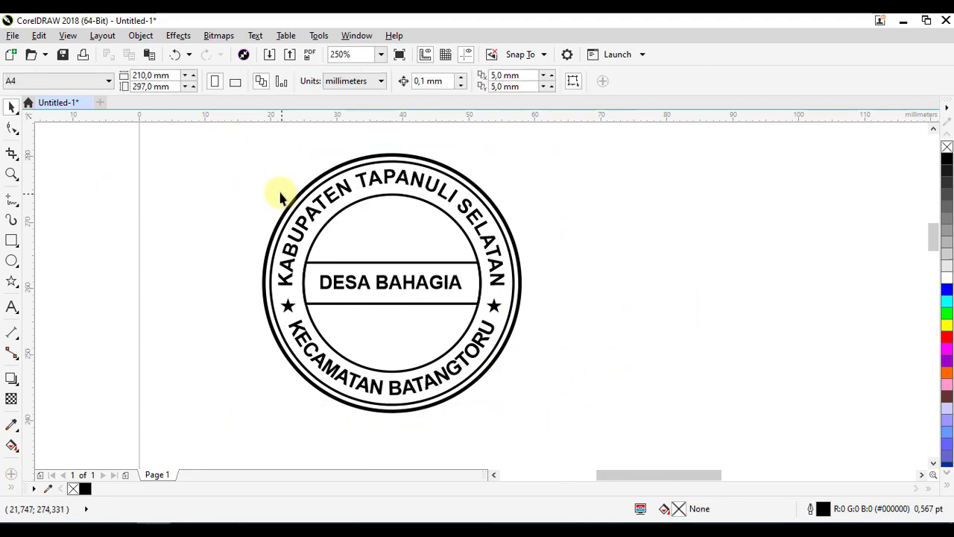
pyautogui.scroll(1, 284, 171)
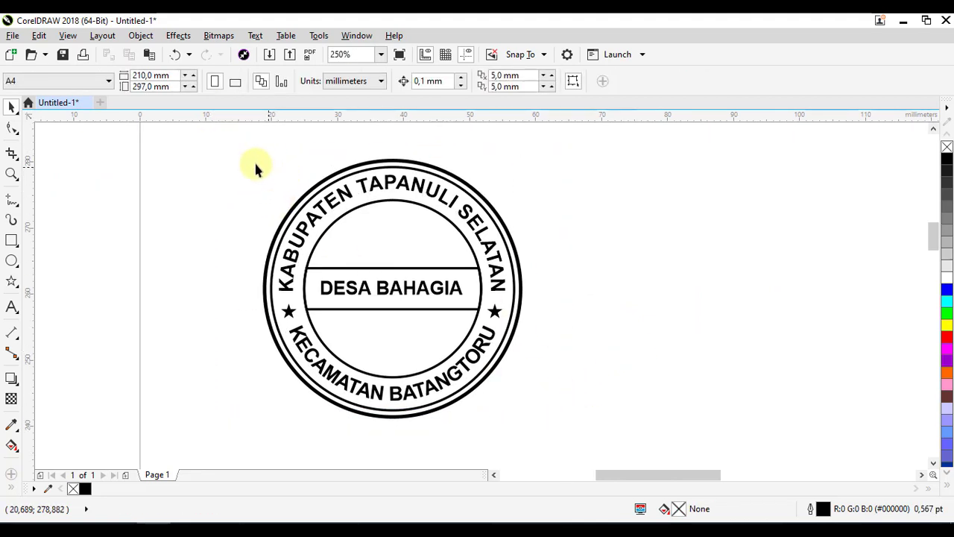
pyautogui.moveTo(231, 150); pyautogui.dragTo(542, 441)
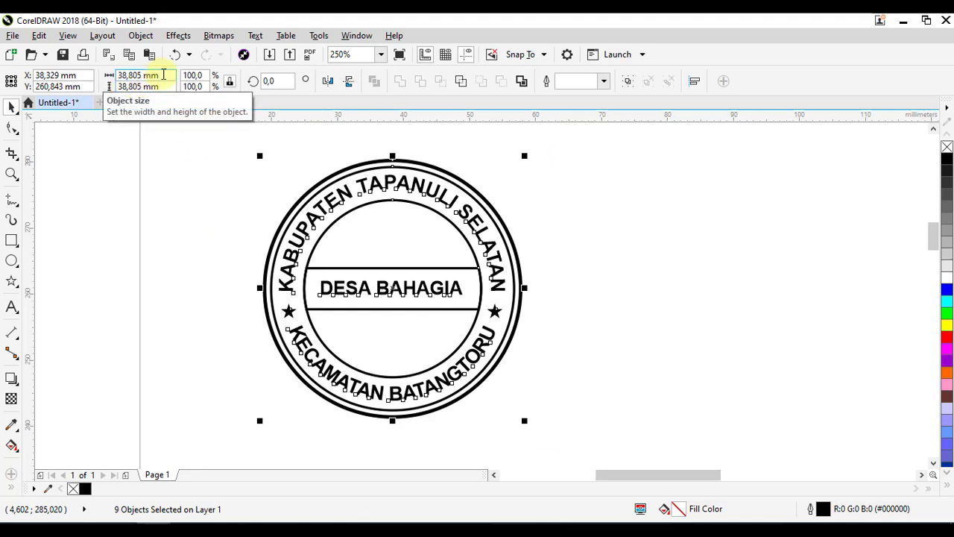
pyautogui.moveTo(164, 77); pyautogui.dragTo(122, 76)
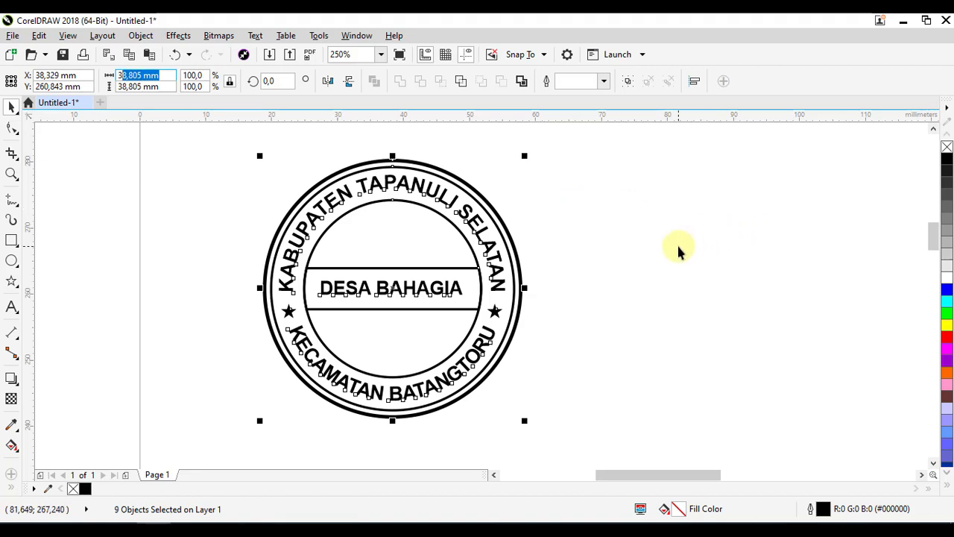
# Resize the whole selected stamp proportionally to a width of 39 mm and clear the selection.
pyautogui.write('39')
pyautogui.press('Return')
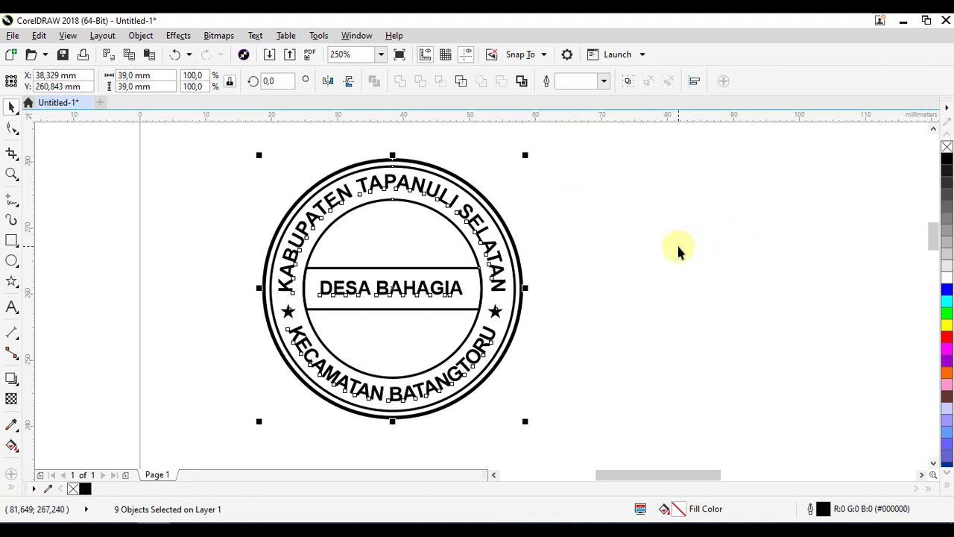
pyautogui.click(639, 288)
pyautogui.moveTo(639, 288); pyautogui.dragTo(656, 293)
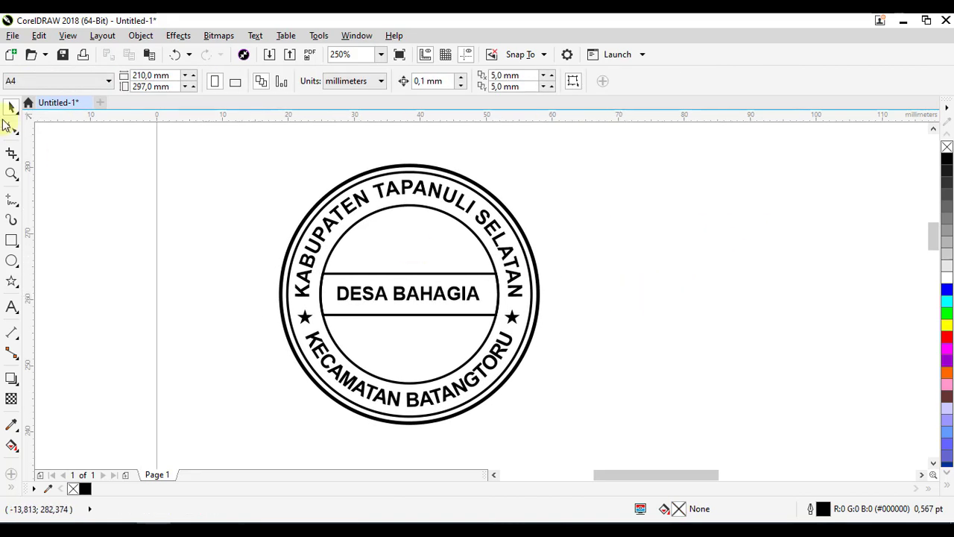
pyautogui.moveTo(275, 174); pyautogui.dragTo(304, 179)
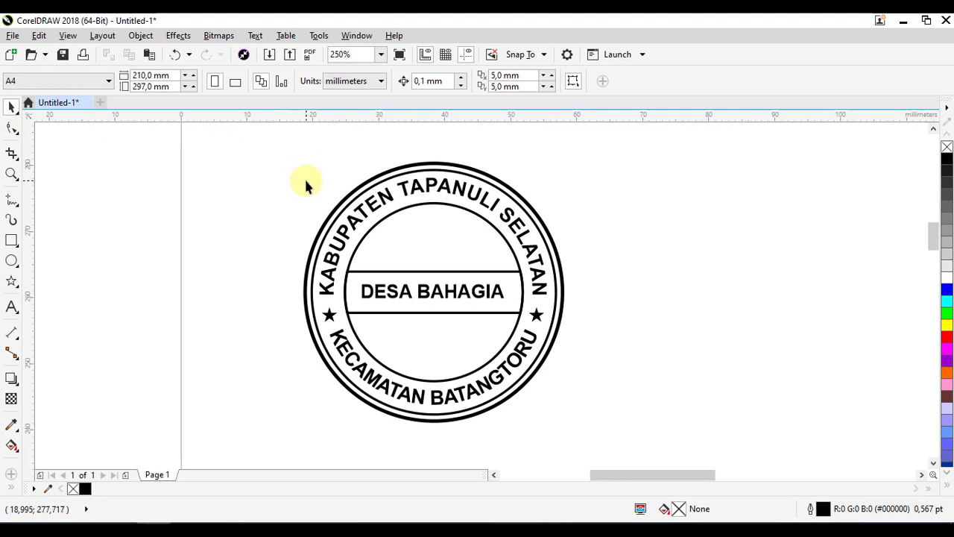
pyautogui.moveTo(296, 170); pyautogui.dragTo(299, 177)
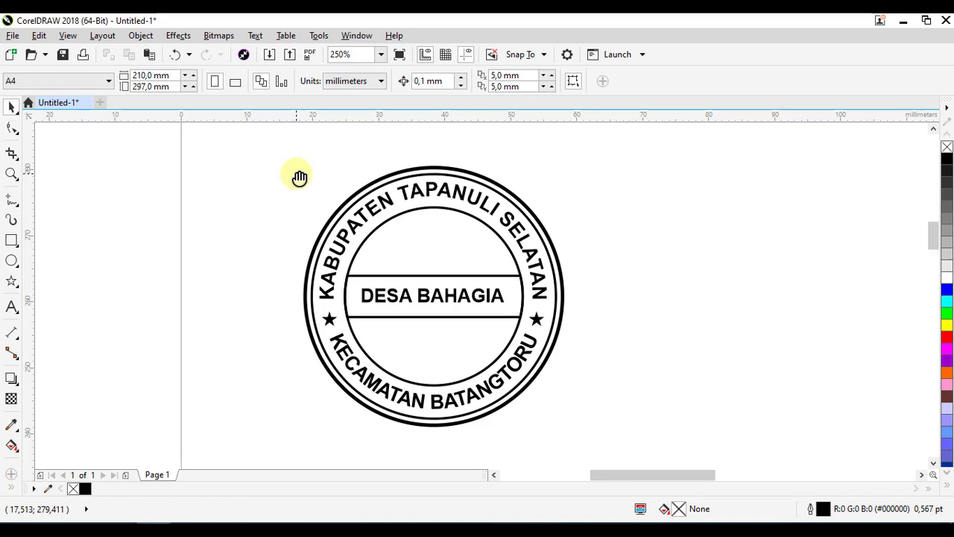
pyautogui.moveTo(599, 291); pyautogui.dragTo(613, 296)
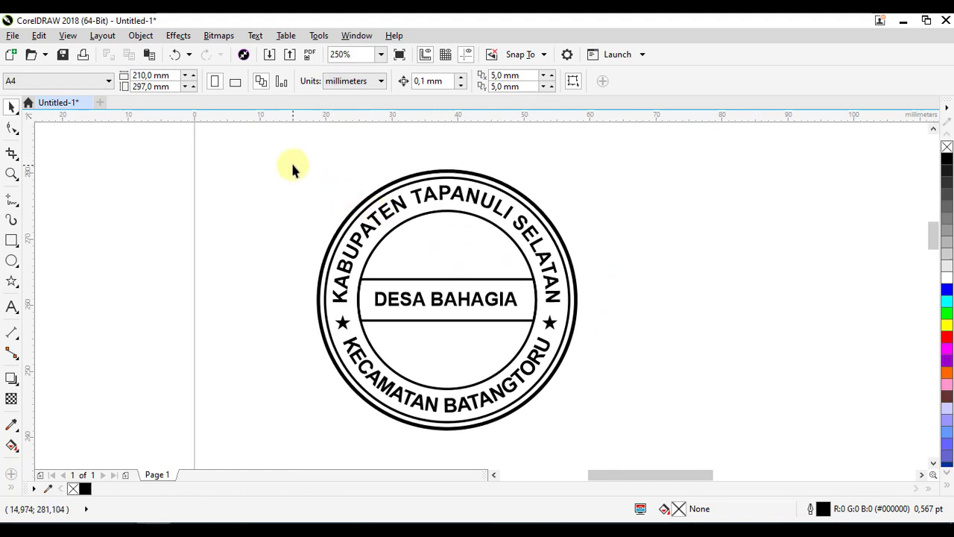
pyautogui.moveTo(291, 161); pyautogui.dragTo(615, 435)
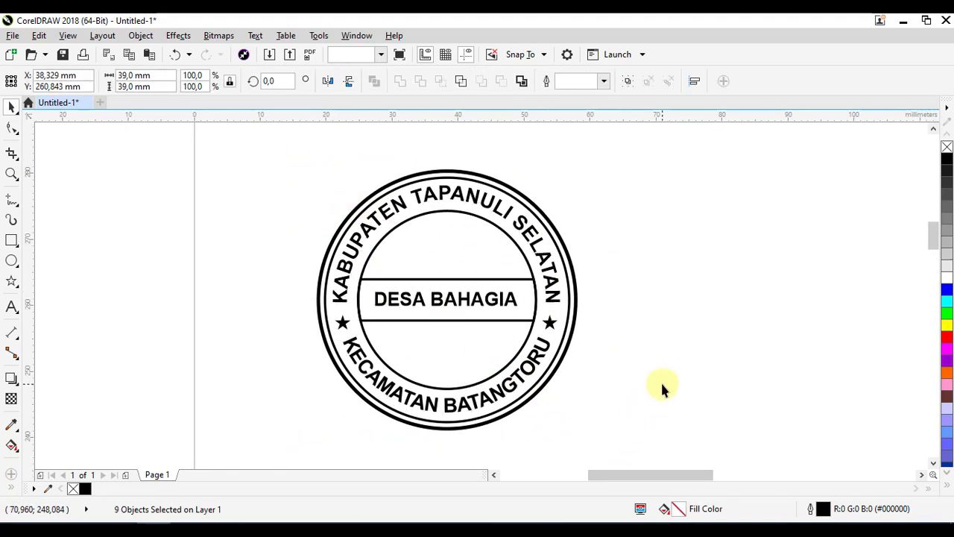
pyautogui.click(661, 384)
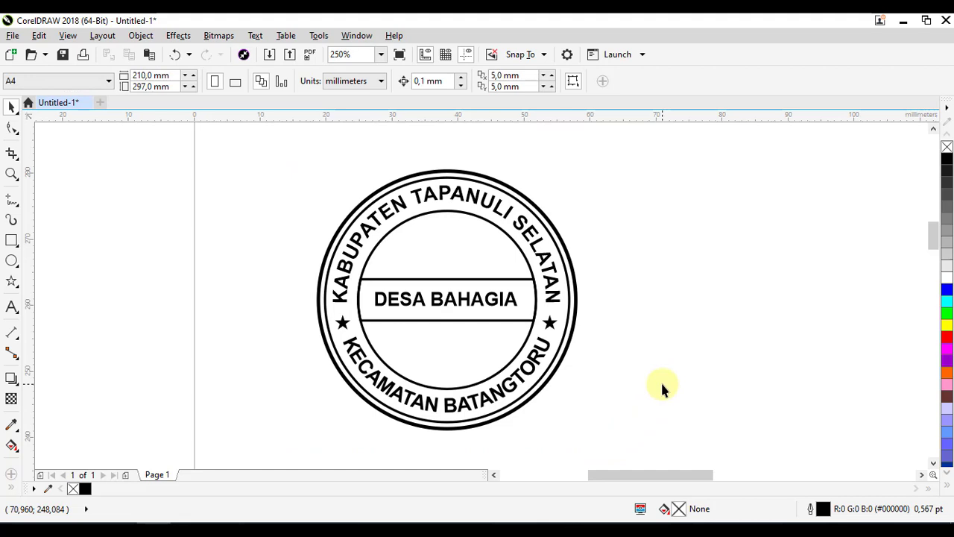